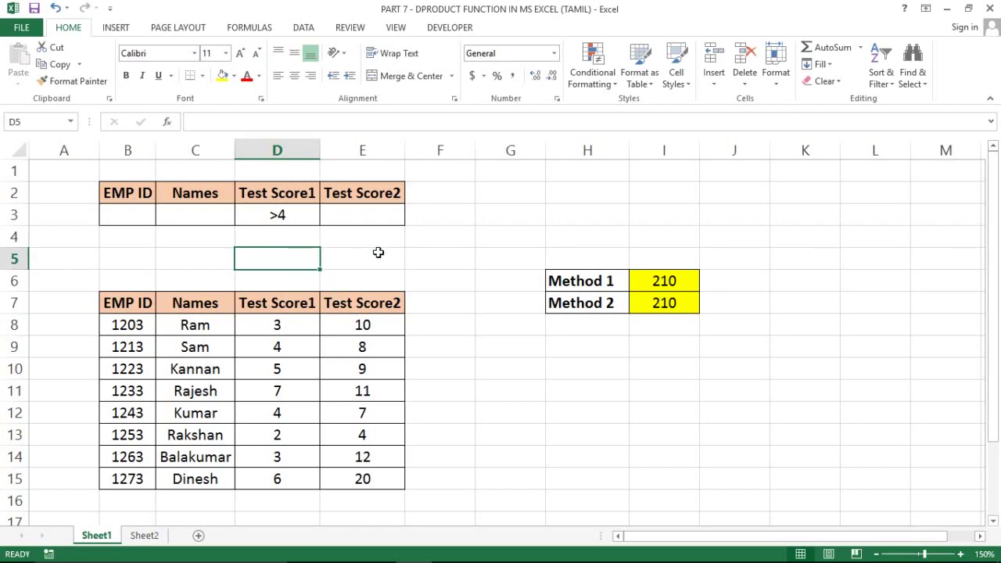
{"action": "left_click", "coordinate": [465, 243]}
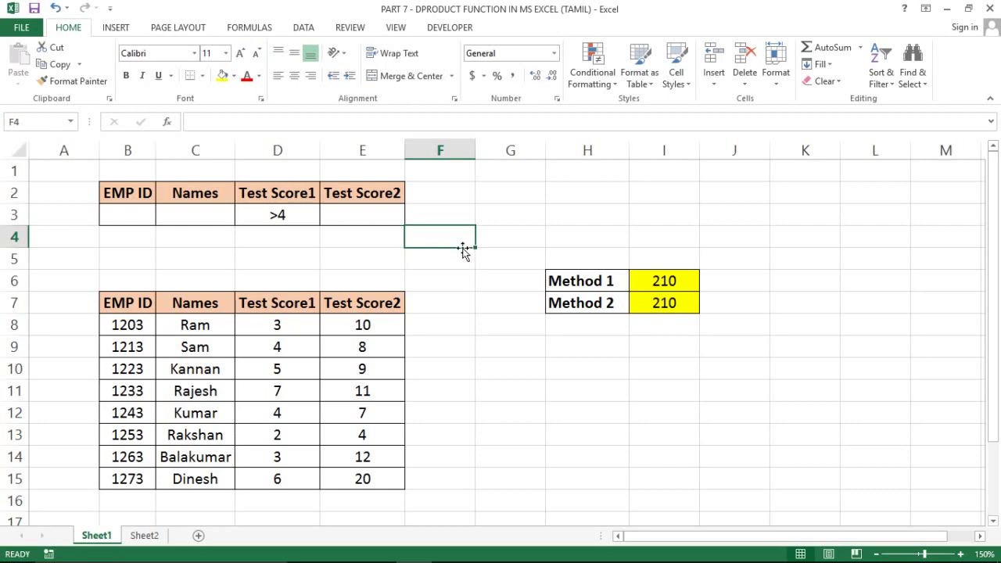
{"action": "left_click", "coordinate": [382, 272]}
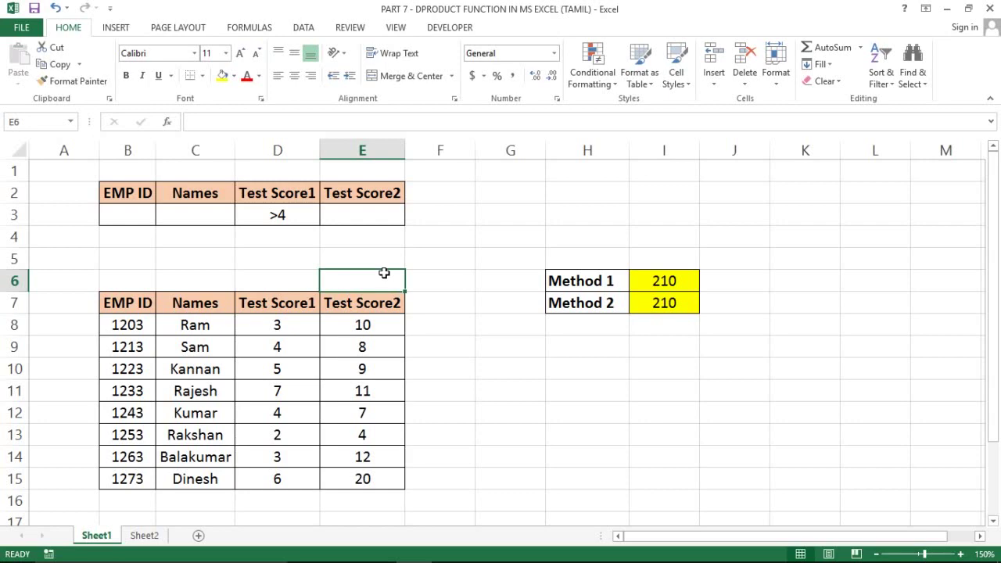
{"action": "left_click", "coordinate": [432, 251]}
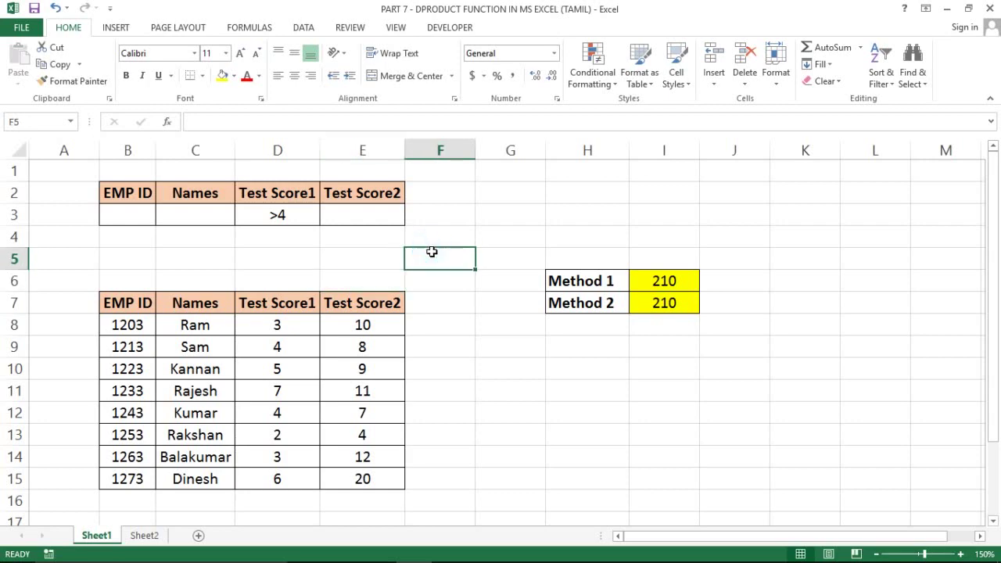
{"action": "type", "text": "="}
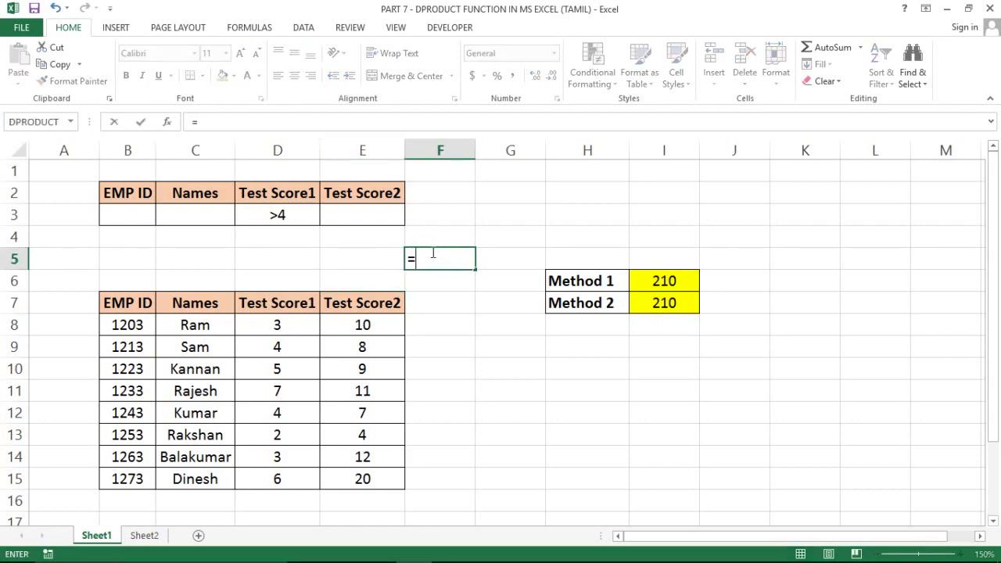
{"action": "type", "text": "d"}
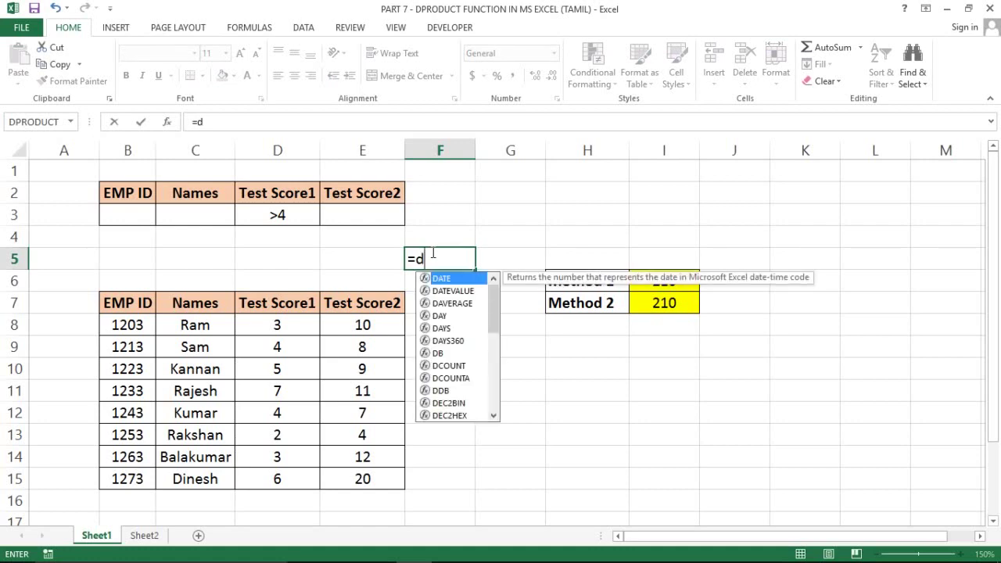
{"action": "type", "text": "pro"}
{"action": "key", "text": "Tab"}
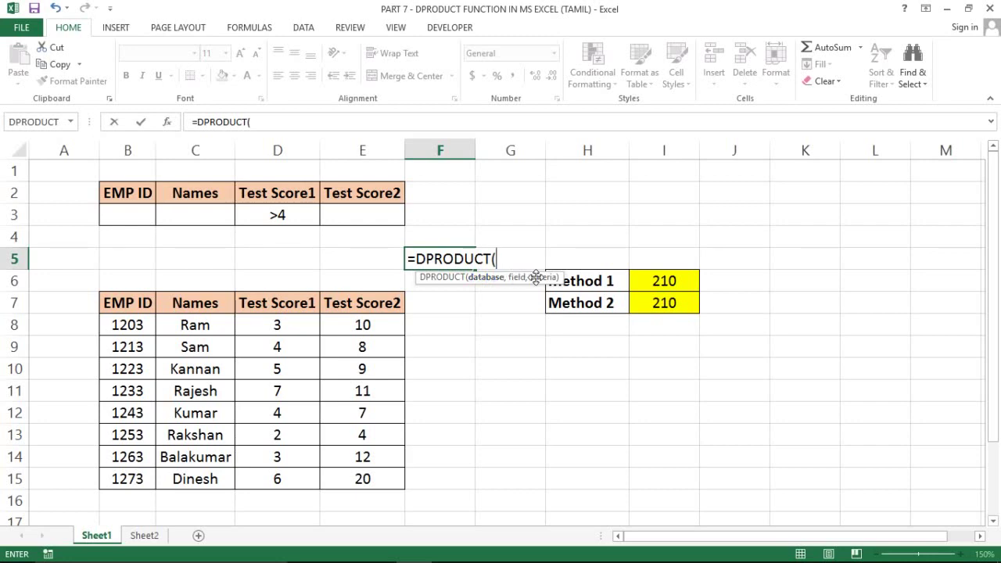
{"action": "key", "text": "Escape"}
Step: Examine the criteria table's header cells in B2:E2, from EMP ID through Test Score2
{"action": "key", "text": "Up"}
{"action": "key", "text": "Up"}
{"action": "key", "text": "Left"}
{"action": "key", "text": "Left"}
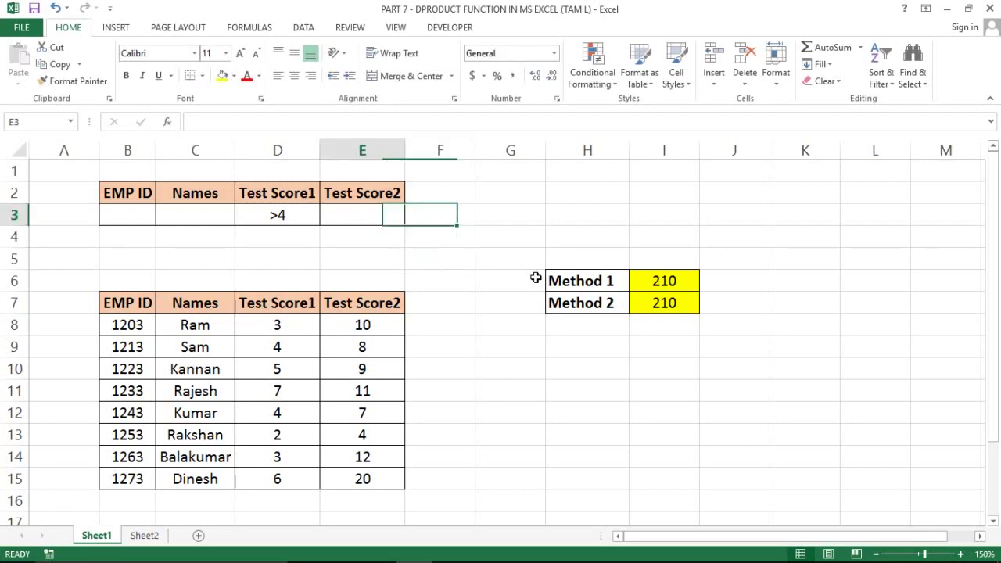
{"action": "key", "text": "Left"}
{"action": "key", "text": "Left"}
{"action": "key", "text": "Up"}
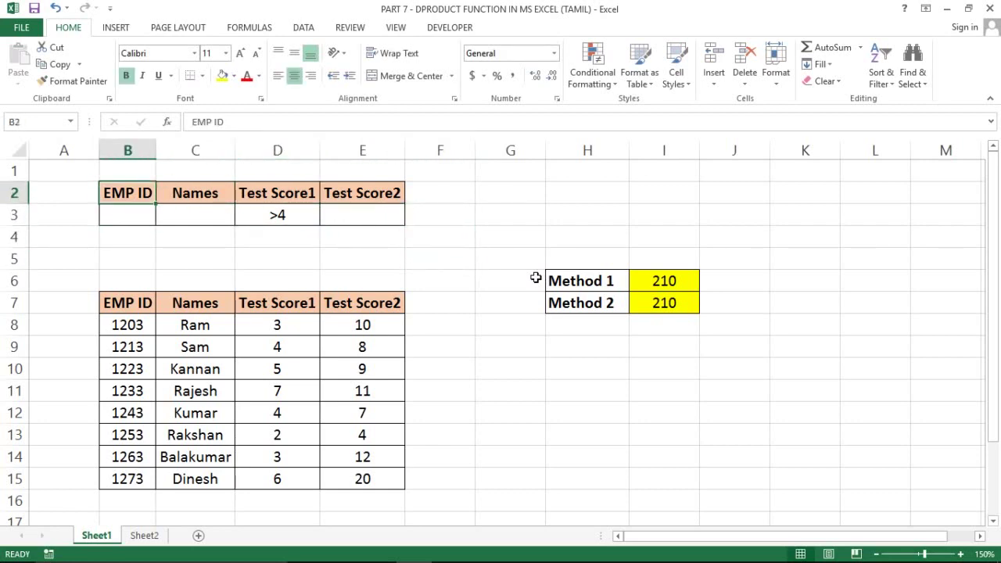
{"action": "key", "text": "Right"}
{"action": "key", "text": "Right"}
{"action": "key", "text": "Right"}
{"action": "key", "text": "Left"}
{"action": "key", "text": "Left"}
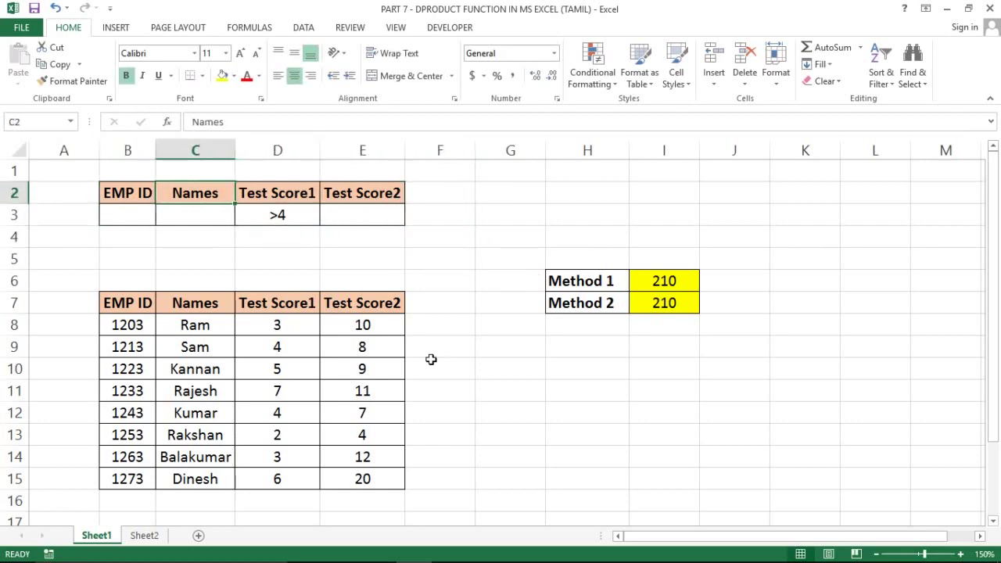
Step: Examine the Method 1 and Method 2 formulas in I6:I7, and the database range B7:E15 and criteria range B2:E3
{"action": "left_click", "coordinate": [660, 284]}
{"action": "left_click", "coordinate": [609, 301]}
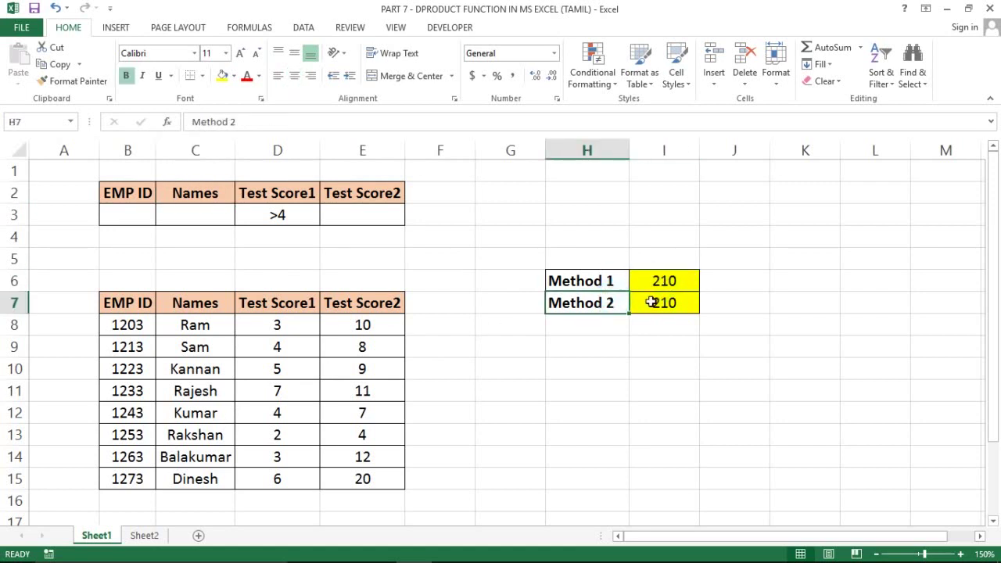
{"action": "left_click", "coordinate": [648, 302]}
{"action": "left_click", "coordinate": [660, 283]}
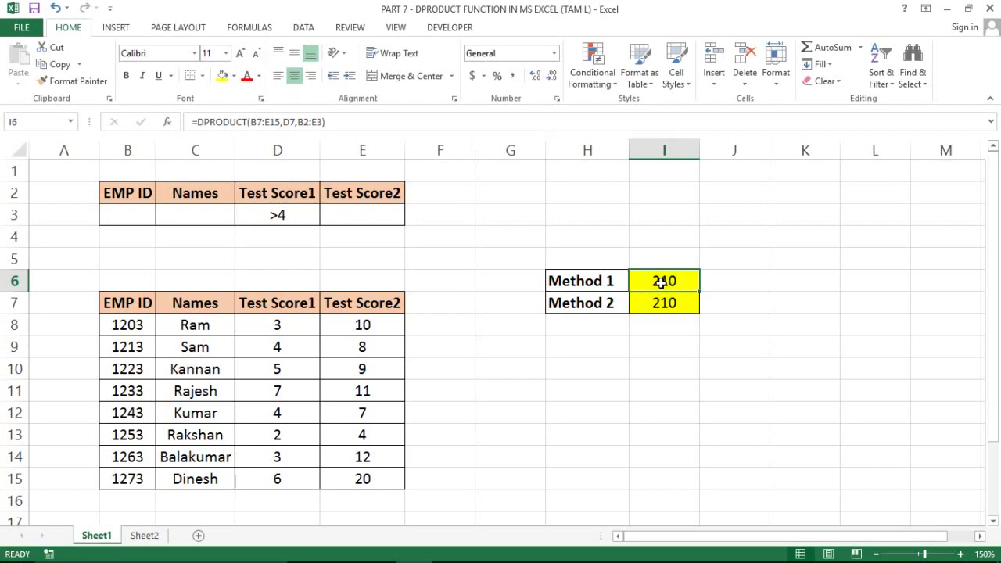
{"action": "left_click", "coordinate": [327, 287]}
{"action": "left_click", "coordinate": [121, 308]}
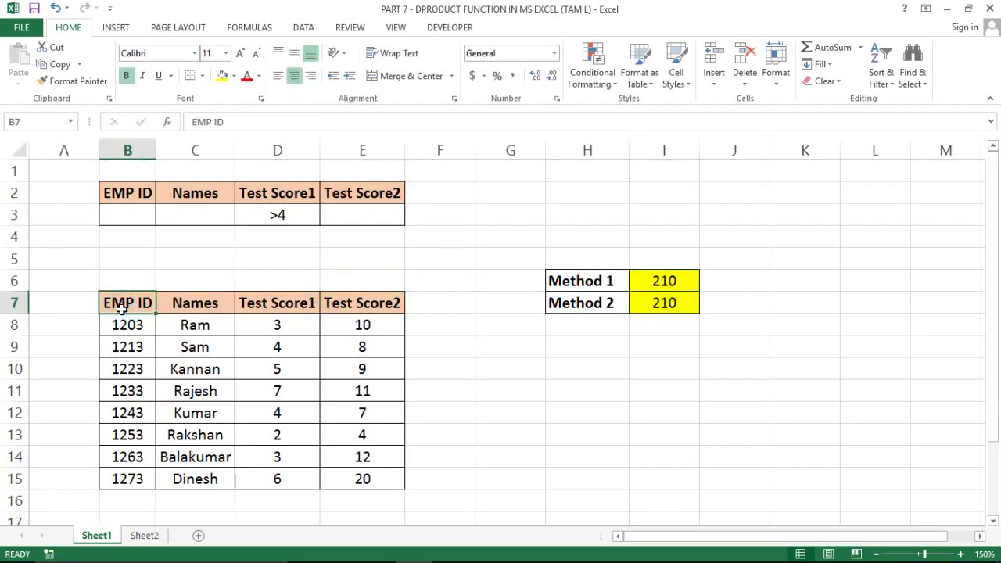
{"action": "left_click_drag", "start_coordinate": [121, 308], "coordinate": [367, 478]}
{"action": "left_click_drag", "start_coordinate": [138, 195], "coordinate": [362, 215]}
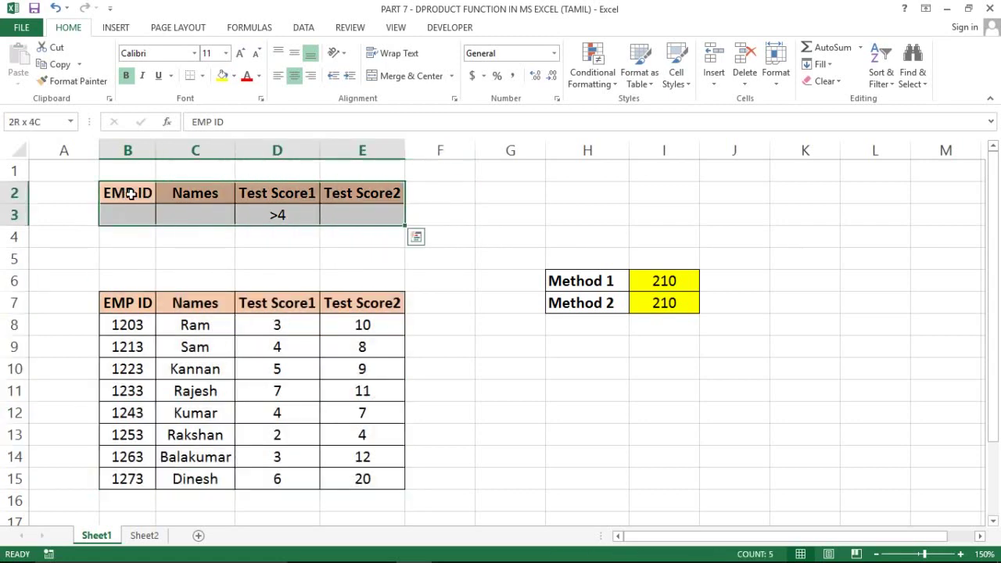
Step: Examine the data table's field headers in row 7 and the values of the Test Score1 column
{"action": "key", "text": "Right"}
{"action": "key", "text": "Right"}
{"action": "key", "text": "Down"}
{"action": "key", "text": "Down"}
{"action": "key", "text": "Down"}
{"action": "key", "text": "Down"}
{"action": "key", "text": "Down"}
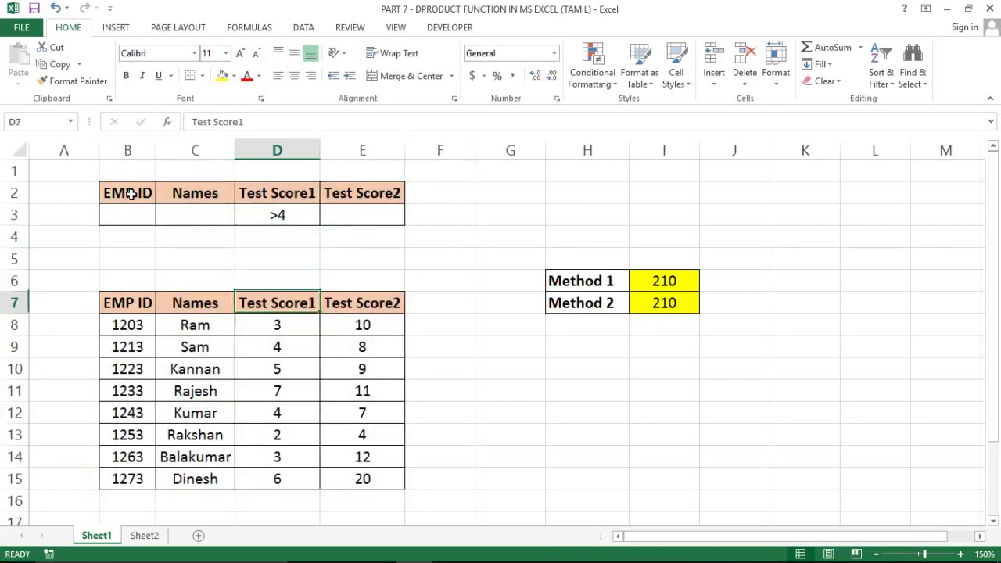
{"action": "key", "text": "Left"}
{"action": "key", "text": "Left"}
{"action": "key", "text": "Right"}
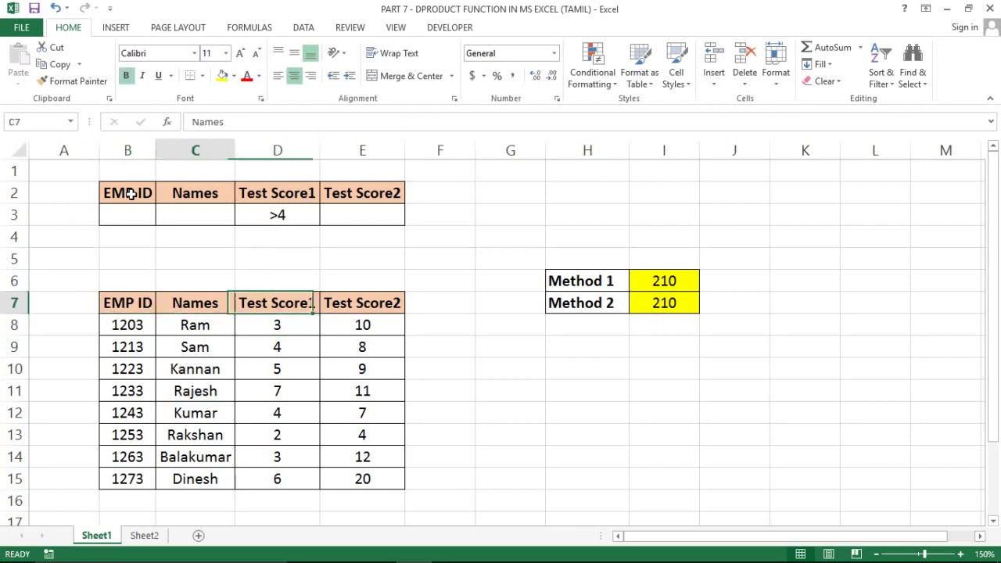
{"action": "key", "text": "Right"}
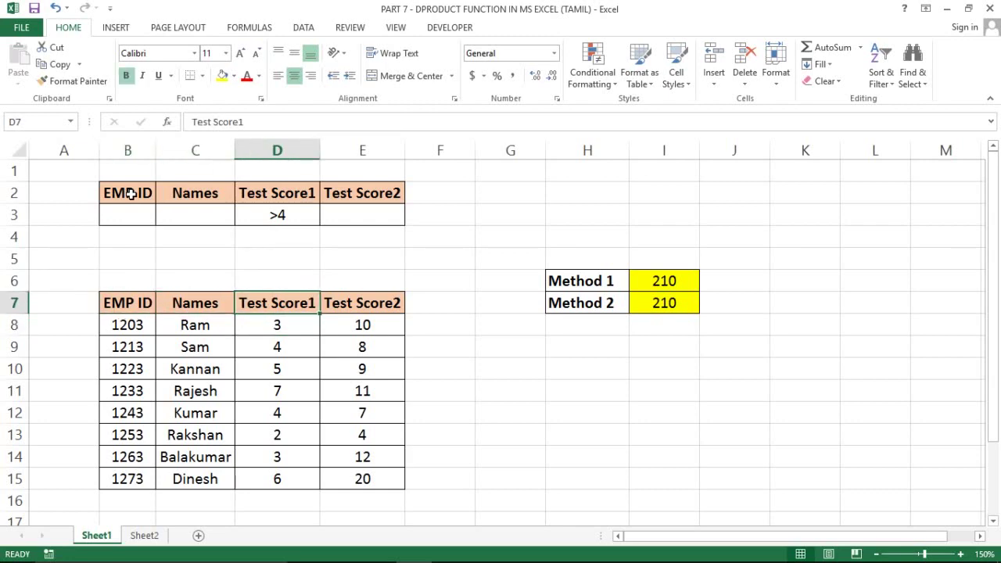
{"action": "key", "text": "ctrl+shift+Down"}
{"action": "key", "text": "ctrl+shift+Up"}
{"action": "key", "text": "Down"}
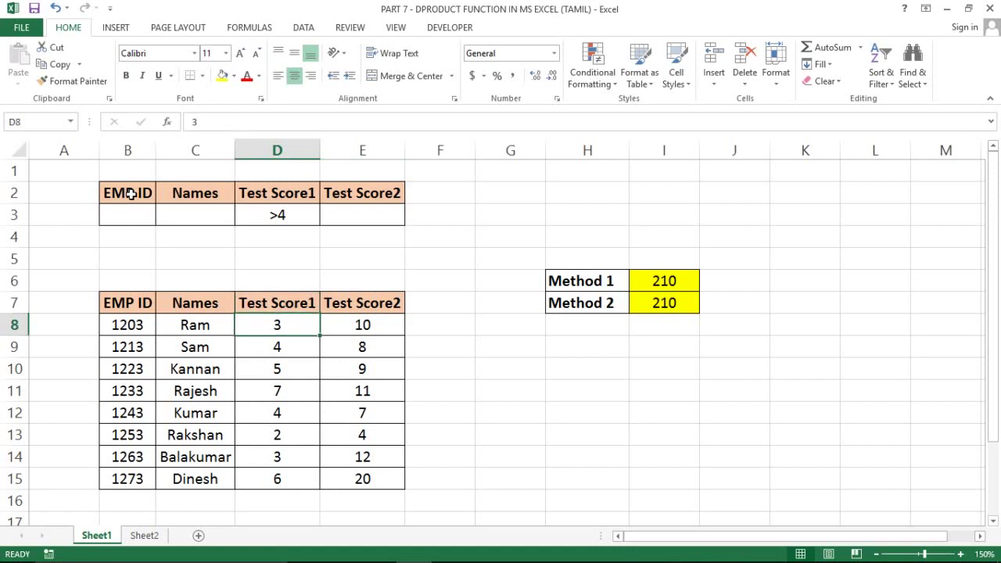
Step: Enter the formula =PRODUCT(2,3,4) in cell G10 as a simple multiplication example
{"action": "left_click", "coordinate": [482, 320]}
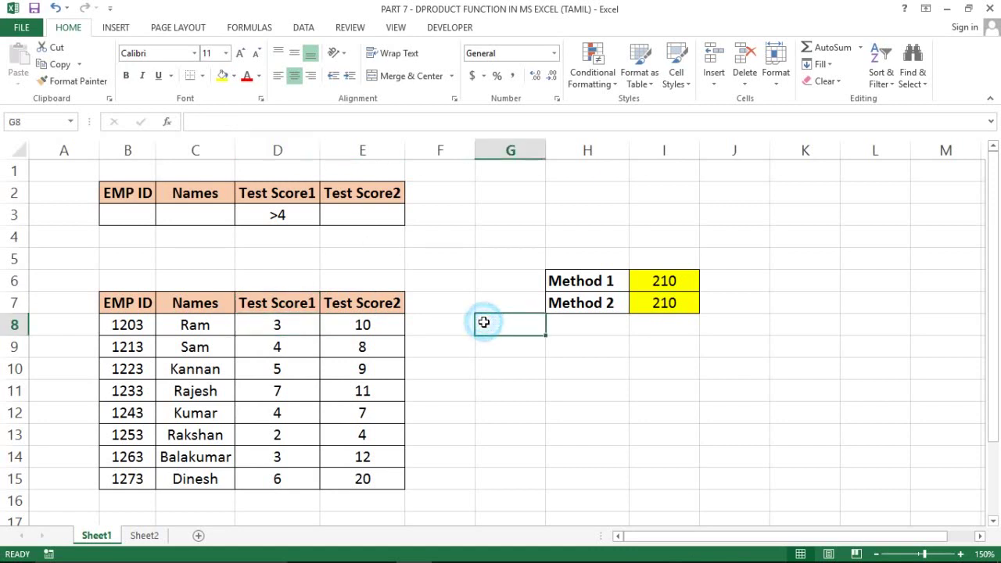
{"action": "left_click", "coordinate": [497, 353]}
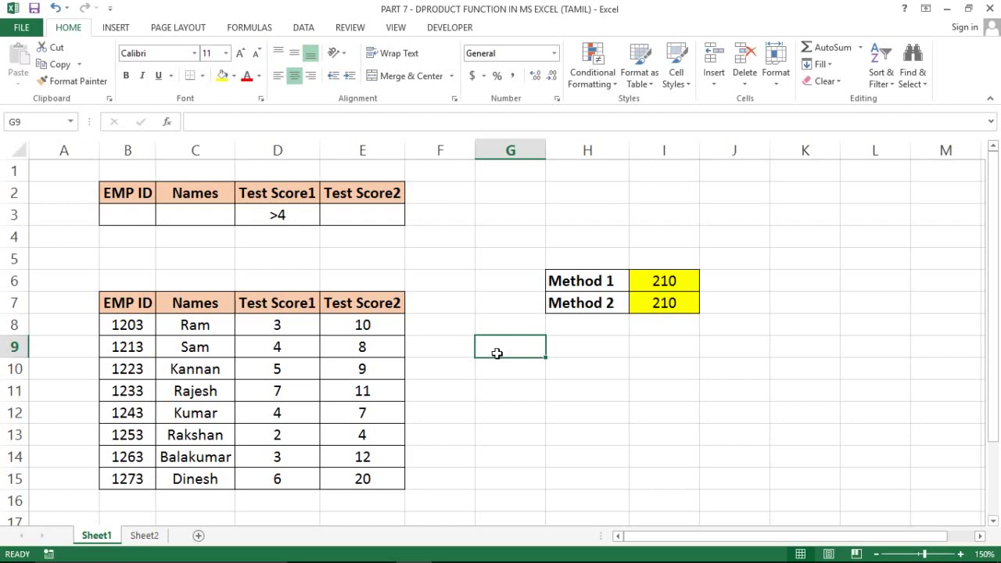
{"action": "key", "text": "Right"}
{"action": "key", "text": "Left"}
{"action": "key", "text": "Down"}
{"action": "type", "text": "=prod"}
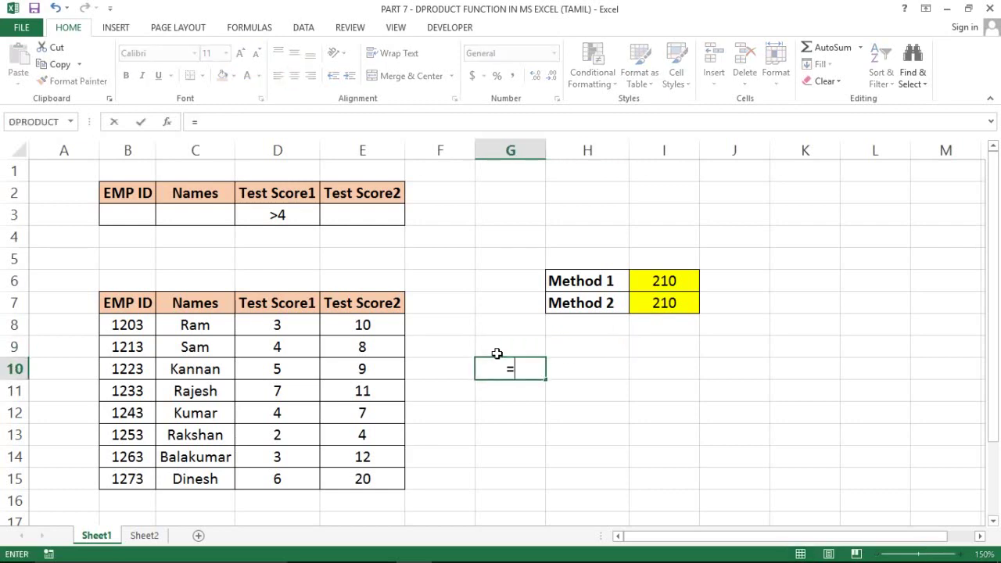
{"action": "key", "text": "Tab"}
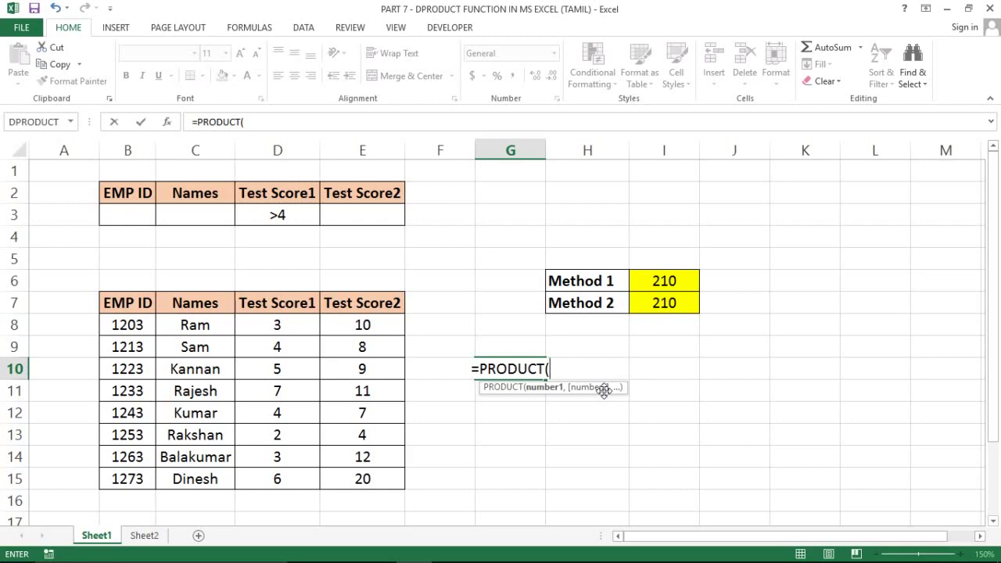
{"action": "type", "text": "2"}
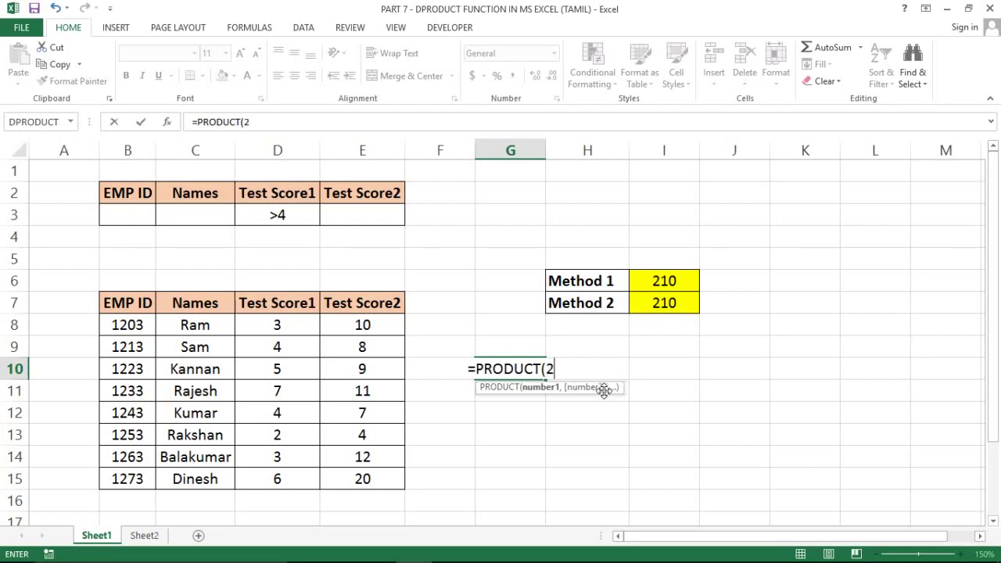
{"action": "type", "text": ","}
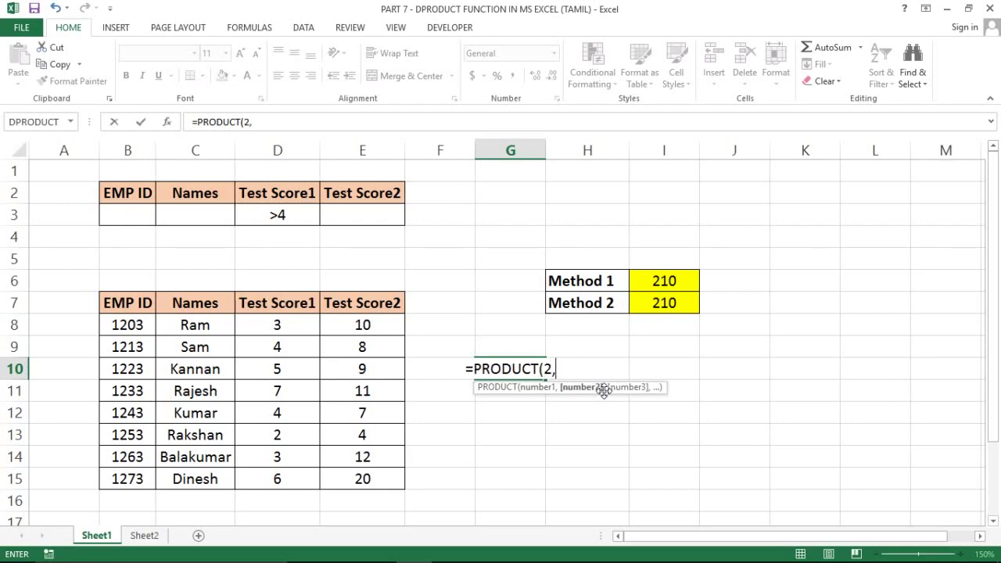
{"action": "type", "text": "3"}
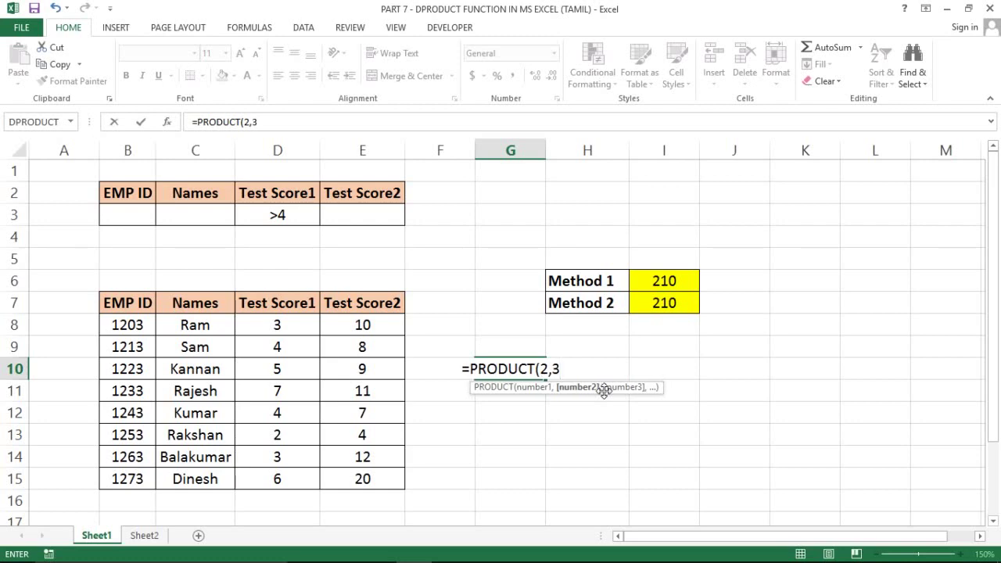
{"action": "type", "text": ","}
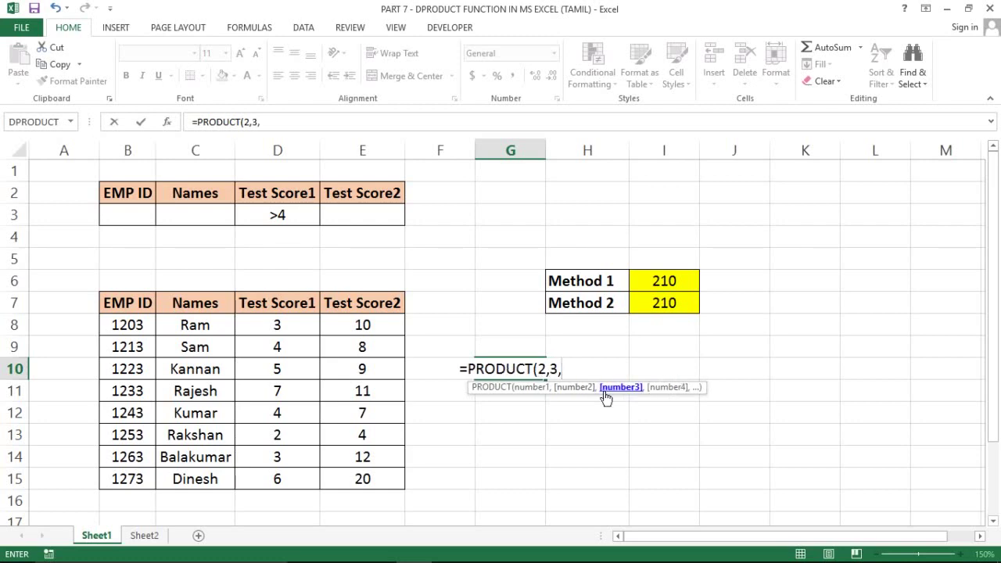
{"action": "type", "text": "4"}
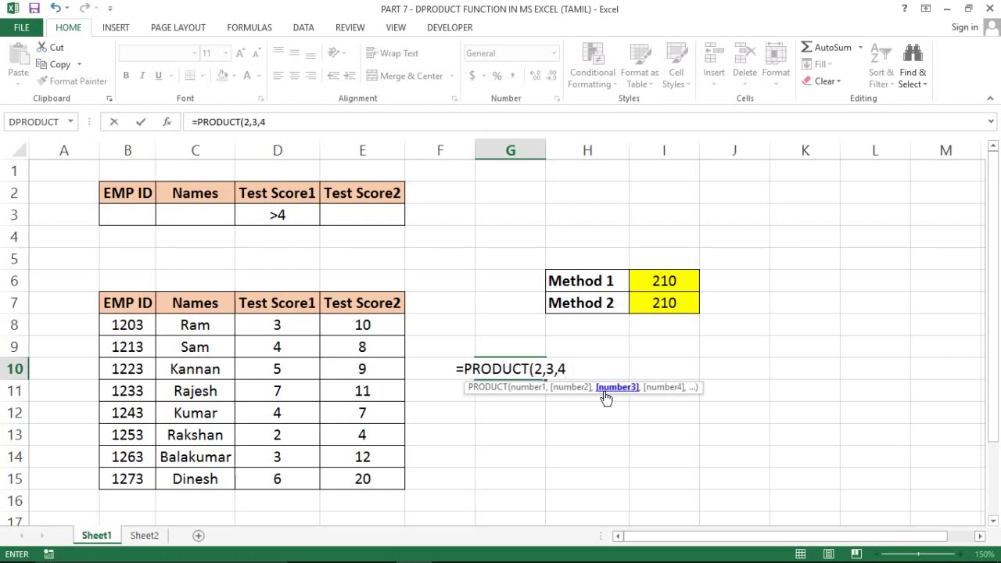
{"action": "type", "text": ")"}
{"action": "key", "text": "Return"}
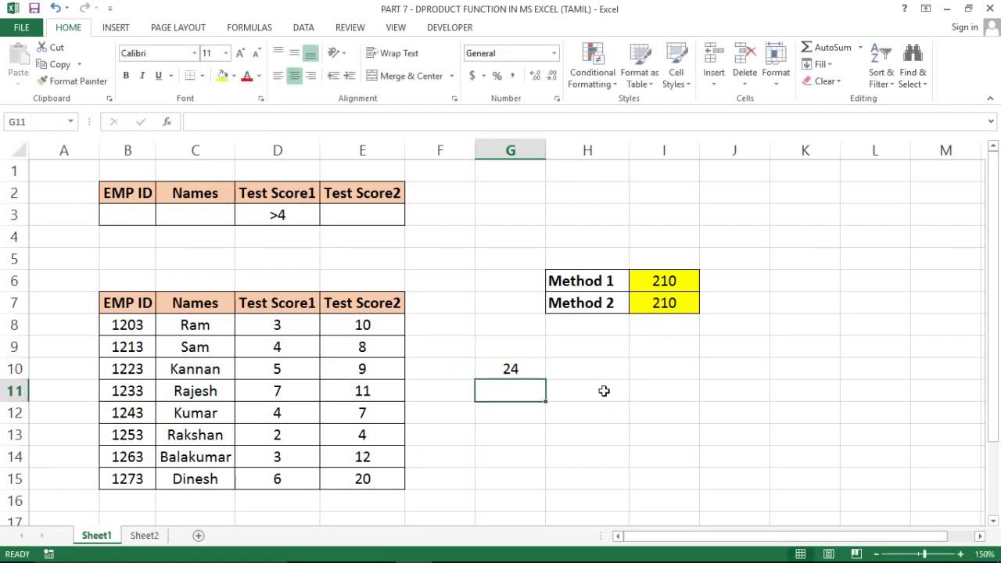
Step: Display the formula of G10 as text in H11 using =FORMULATEXT(G10)
{"action": "left_click", "coordinate": [504, 369]}
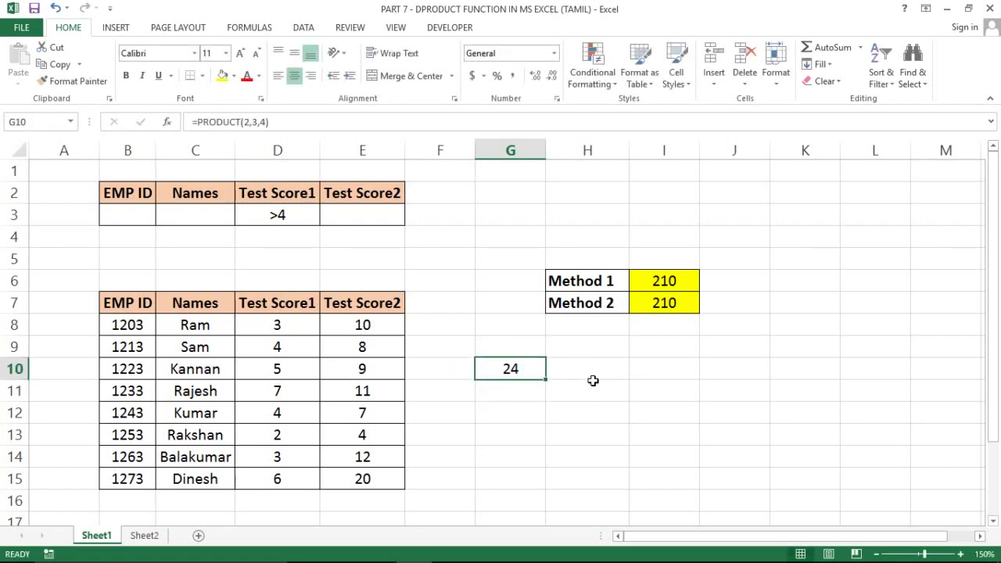
{"action": "left_click", "coordinate": [592, 383]}
{"action": "type", "text": "=fo"}
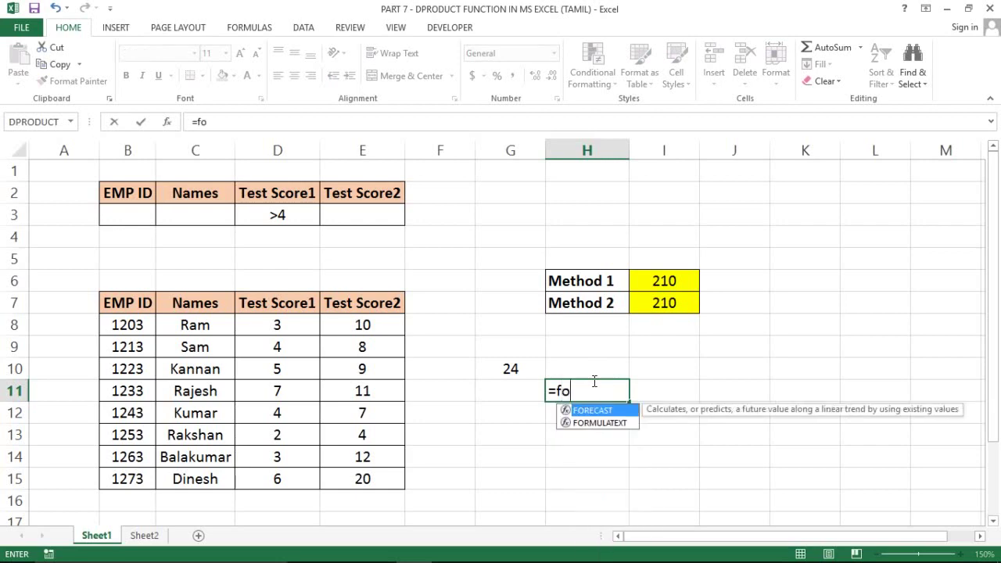
{"action": "key", "text": "Down"}
{"action": "key", "text": "Tab"}
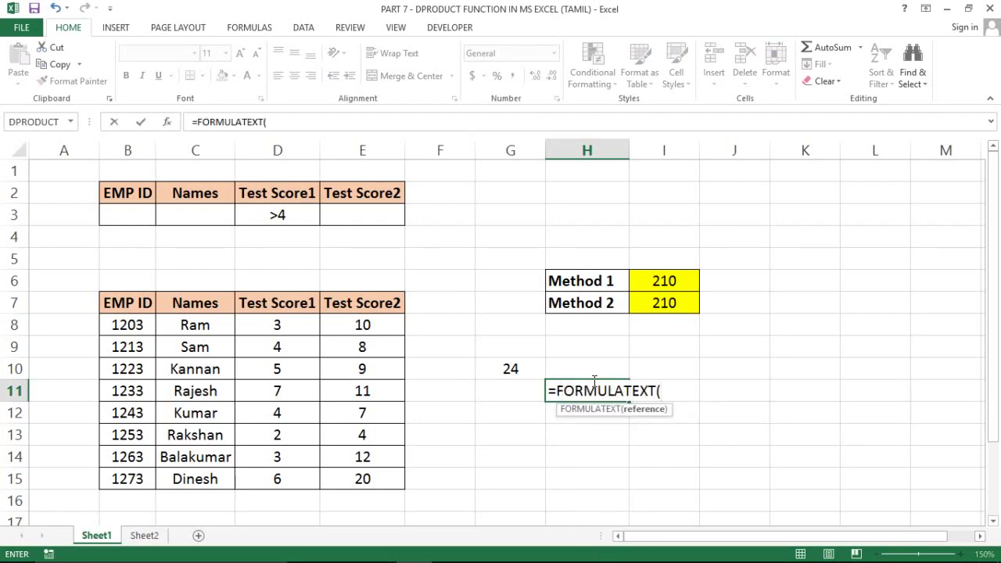
{"action": "left_click", "coordinate": [510, 369]}
{"action": "key", "text": "Return"}
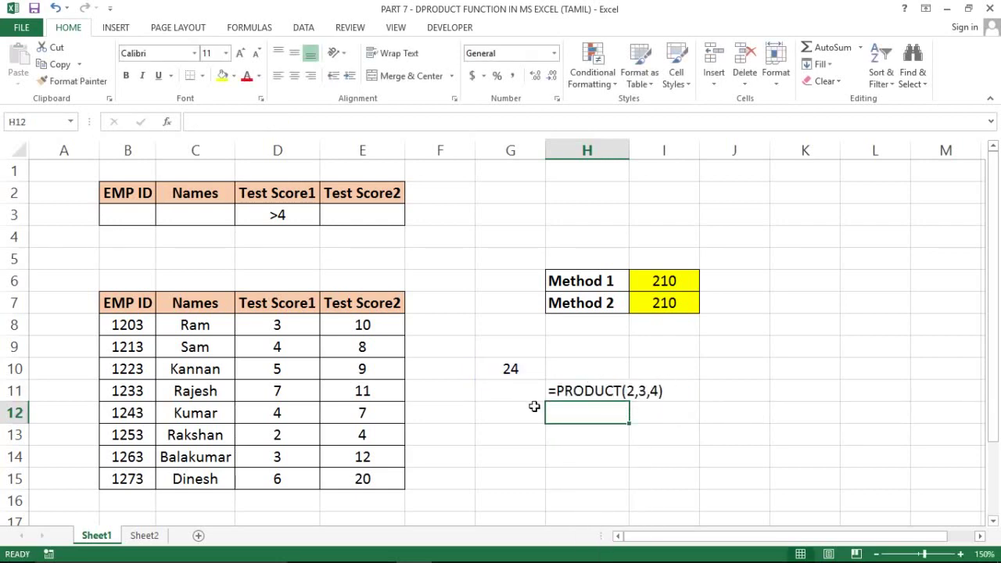
Step: Compare the PRODUCT result in G10 with its formula text in H11 and the first Test Score1 value
{"action": "left_click", "coordinate": [508, 365]}
{"action": "left_click", "coordinate": [499, 384]}
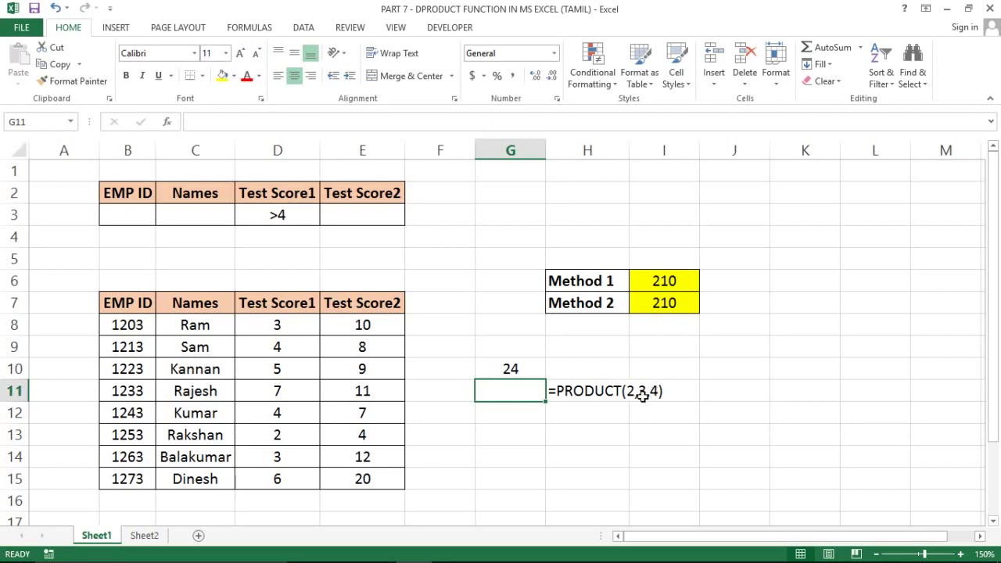
{"action": "left_click", "coordinate": [509, 368]}
{"action": "left_click", "coordinate": [556, 375]}
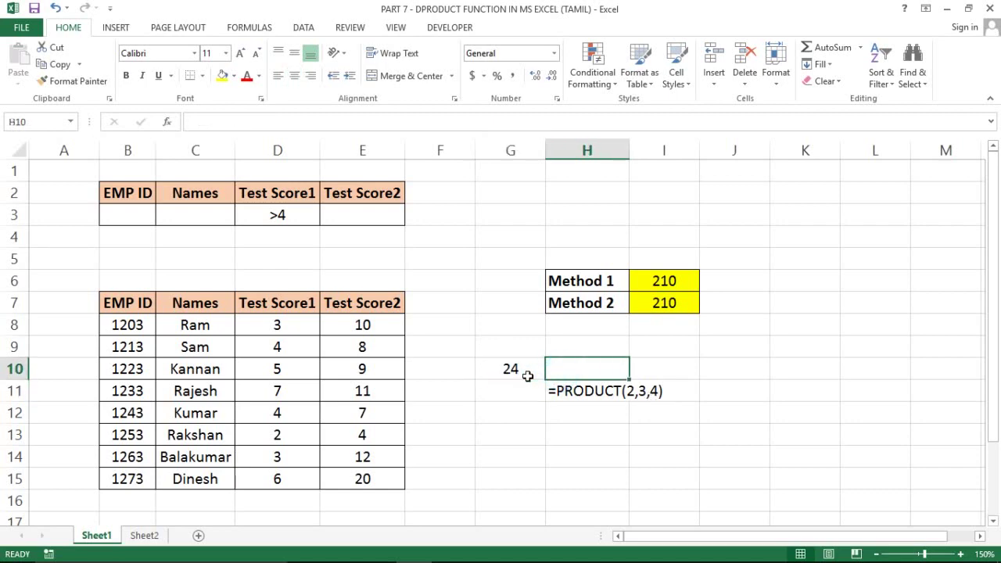
{"action": "left_click", "coordinate": [560, 403]}
{"action": "left_click", "coordinate": [545, 389]}
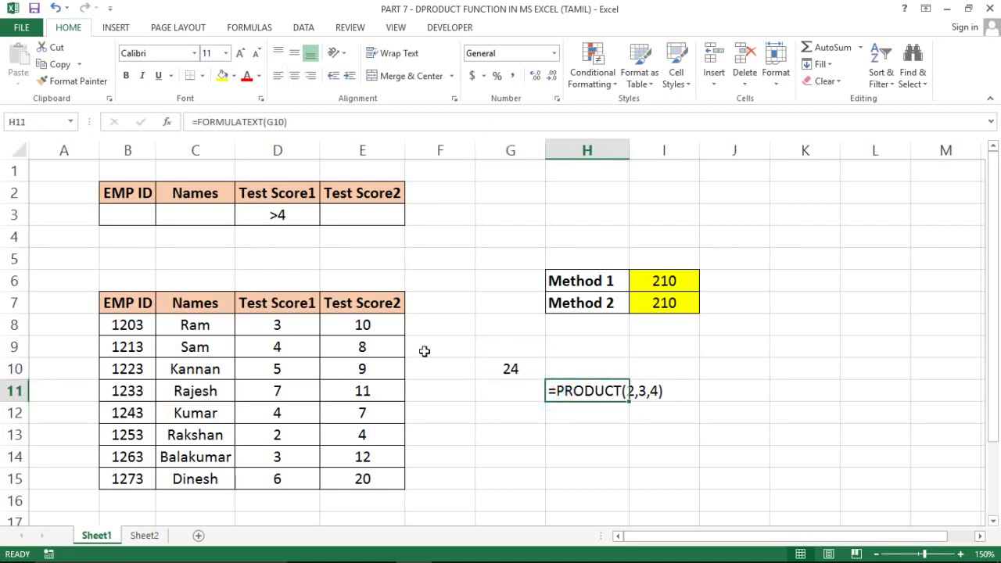
{"action": "left_click", "coordinate": [302, 329]}
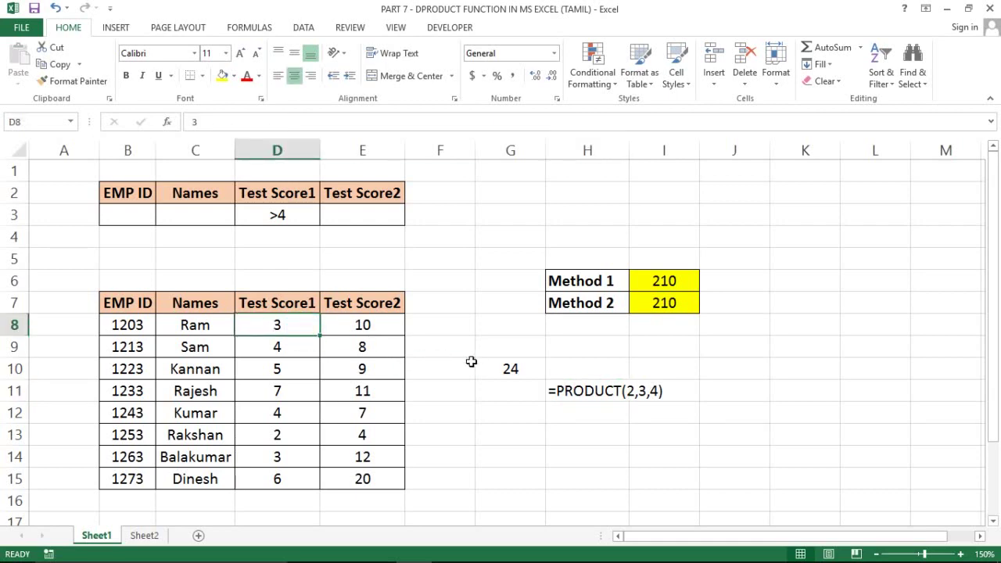
Step: Review the PRODUCT example in G10 together with its formula text in H11
{"action": "left_click", "coordinate": [514, 370]}
{"action": "left_click", "coordinate": [587, 389]}
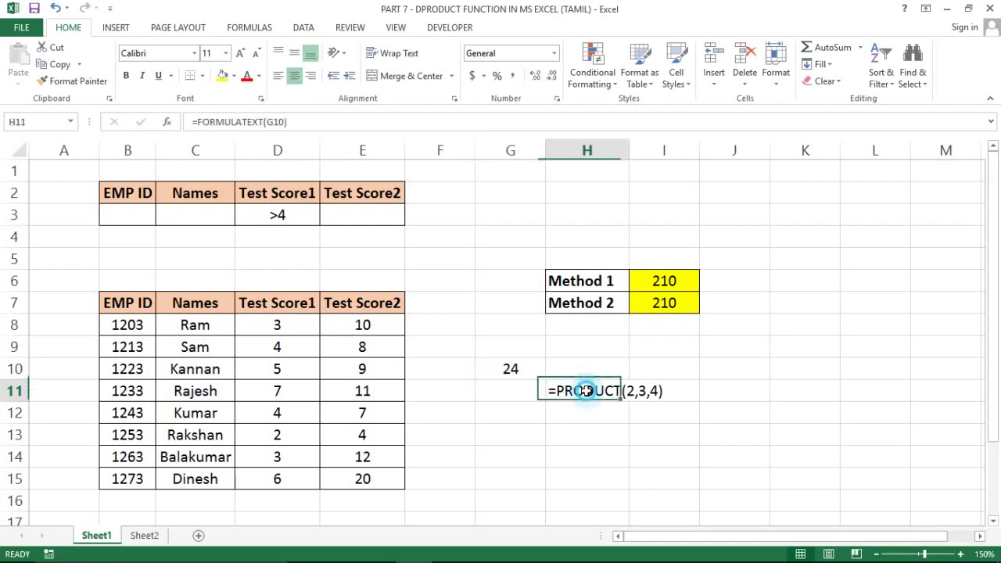
{"action": "left_click", "coordinate": [511, 373]}
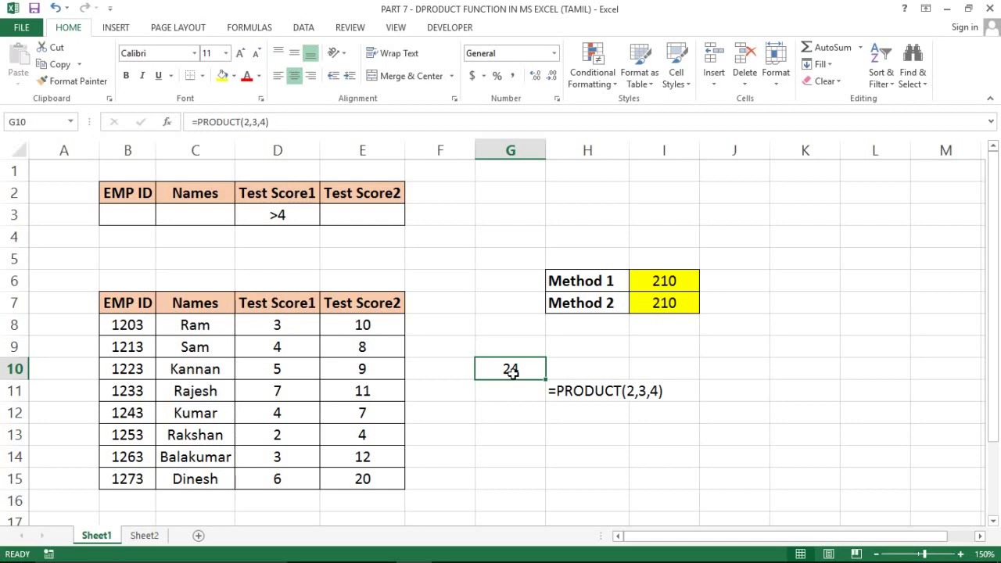
{"action": "key", "text": "shift+Right"}
{"action": "key", "text": "shift+Down"}
Step: Enter =SUMPRODUCT(D8:D9,E8:E9) in cell H13 and center the cell's content horizontally
{"action": "key", "text": "Down"}
{"action": "key", "text": "Down"}
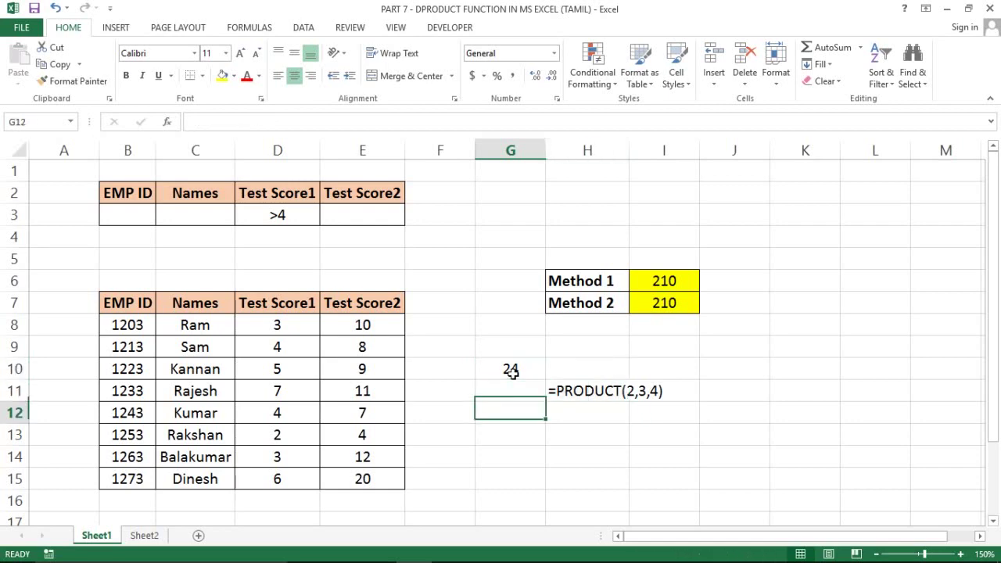
{"action": "key", "text": "Down"}
{"action": "key", "text": "Right"}
{"action": "type", "text": "=su"}
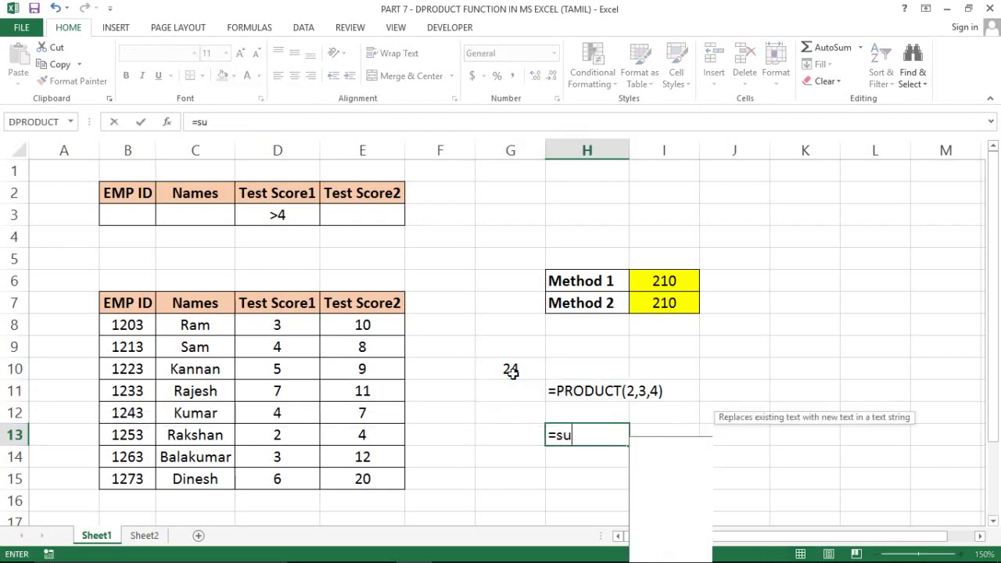
{"action": "type", "text": "mpro"}
{"action": "key", "text": "Tab"}
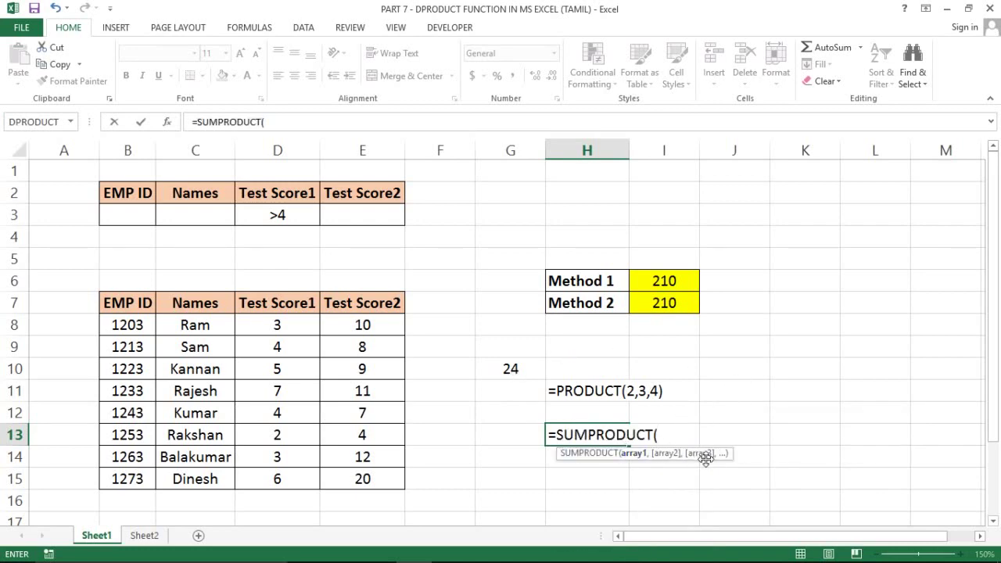
{"action": "left_click", "coordinate": [266, 325]}
{"action": "key", "text": "shift+Down"}
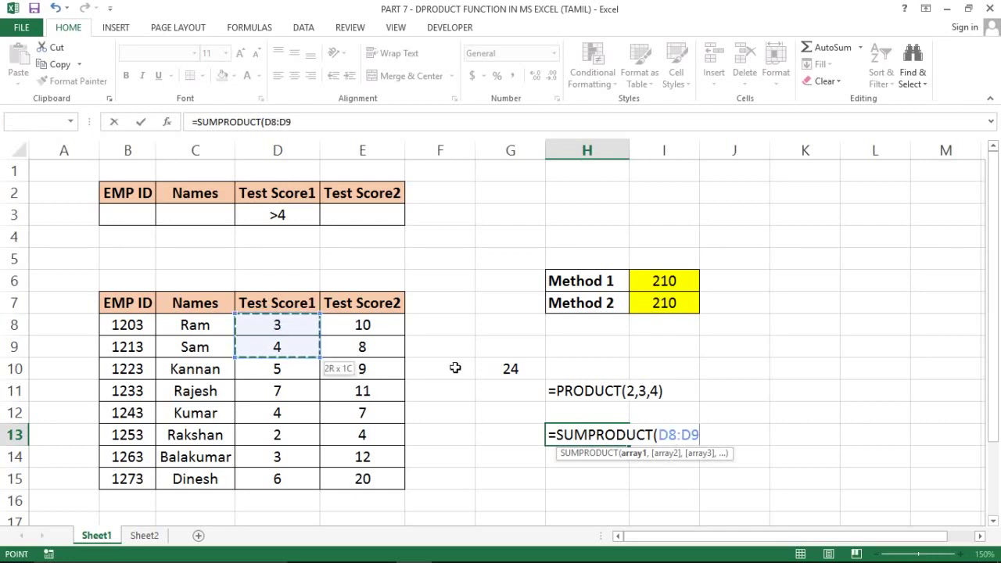
{"action": "type", "text": ","}
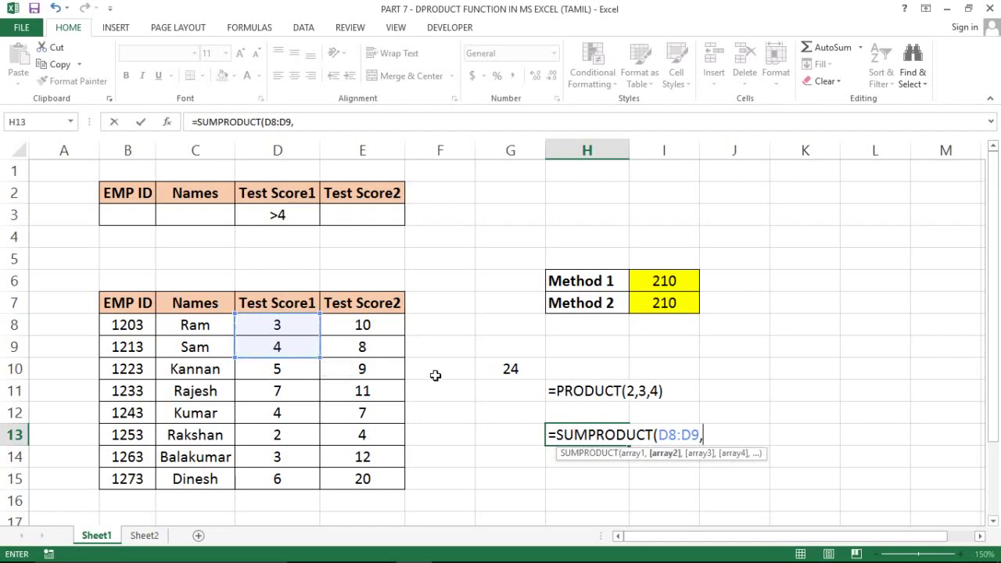
{"action": "left_click", "coordinate": [364, 327]}
{"action": "key", "text": "shift+Down"}
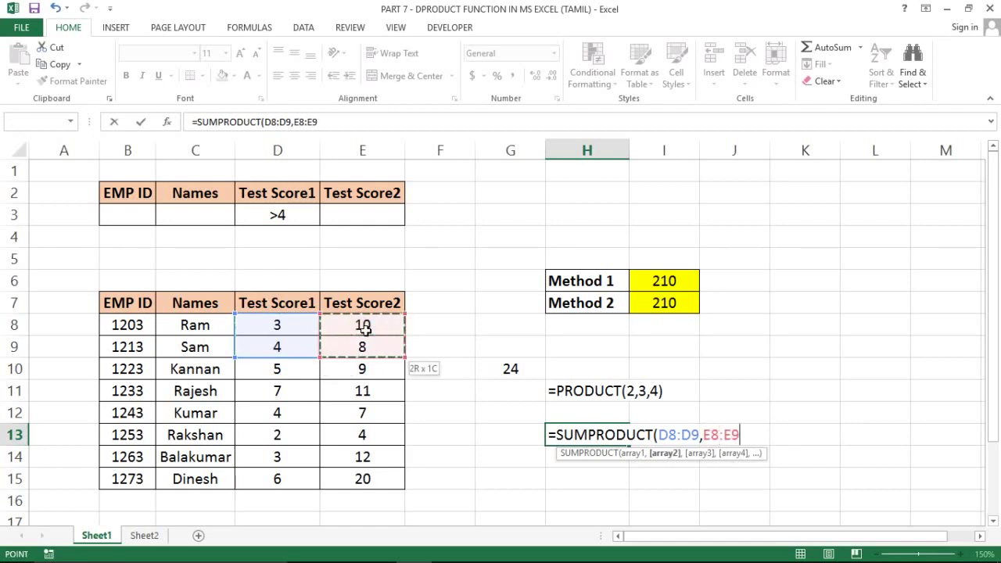
{"action": "type", "text": ")"}
{"action": "key", "text": "Return"}
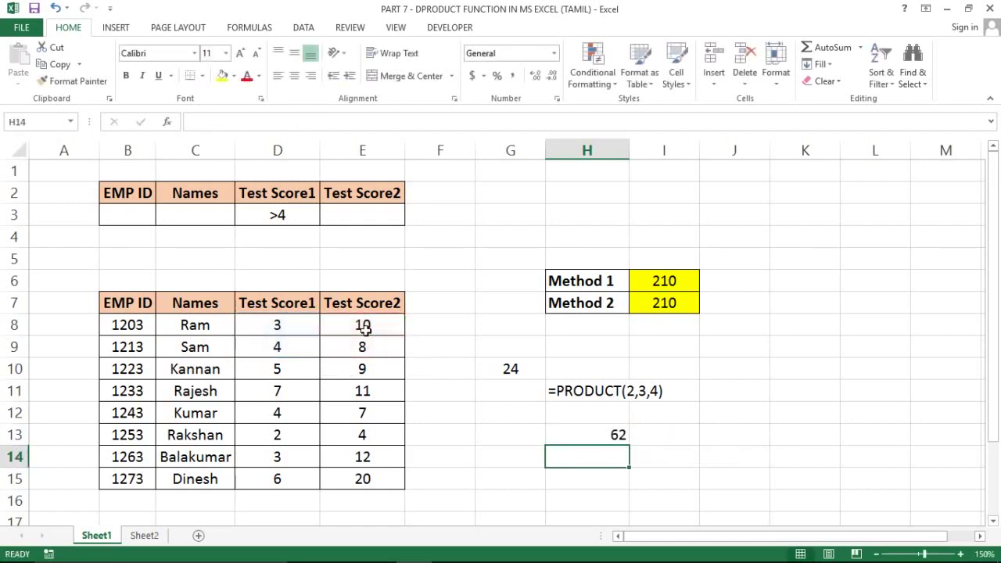
{"action": "left_click", "coordinate": [592, 434]}
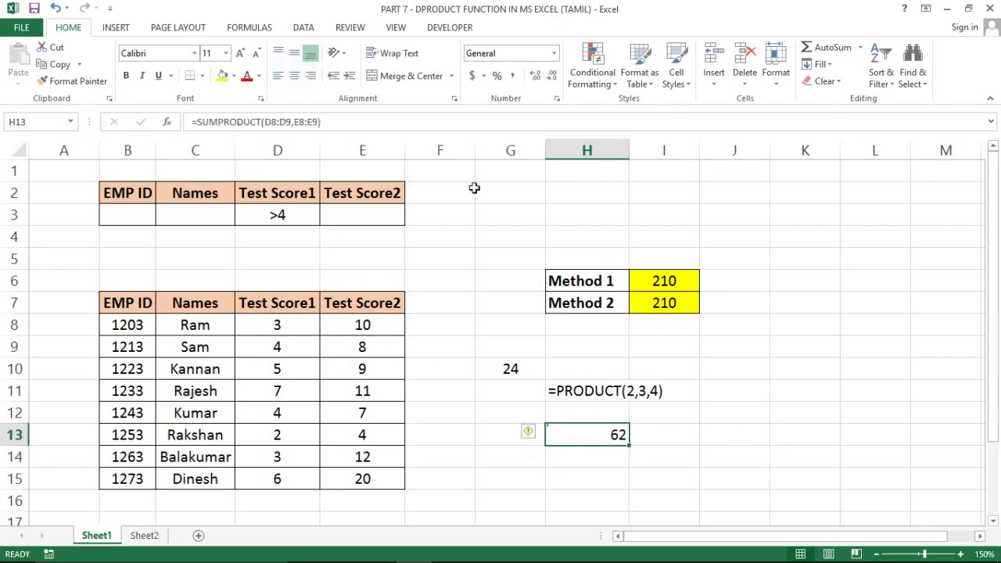
{"action": "left_click", "coordinate": [294, 76]}
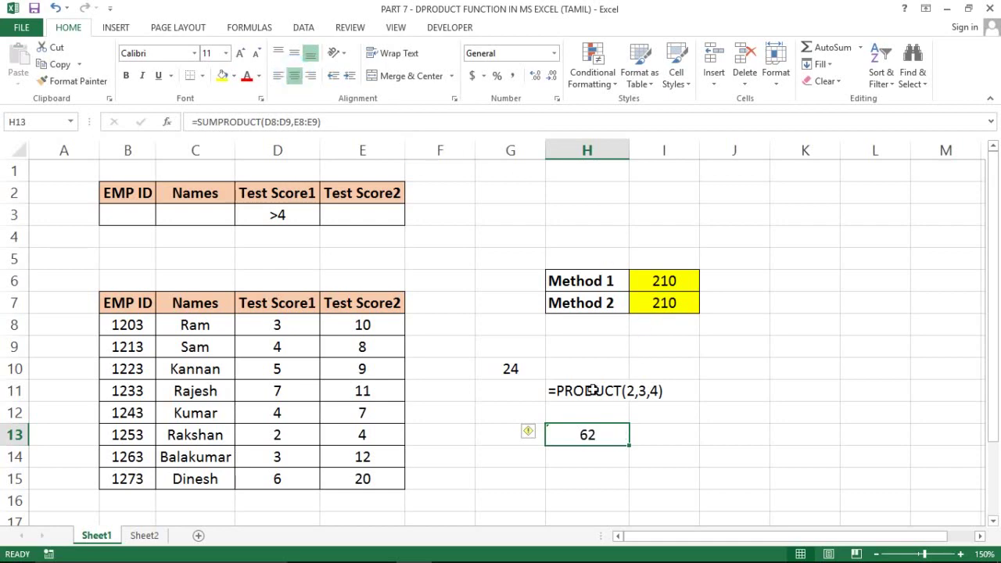
Step: Display the SUMPRODUCT formula as text in H14 using =FORMULATEXT(H13)
{"action": "left_click", "coordinate": [585, 483]}
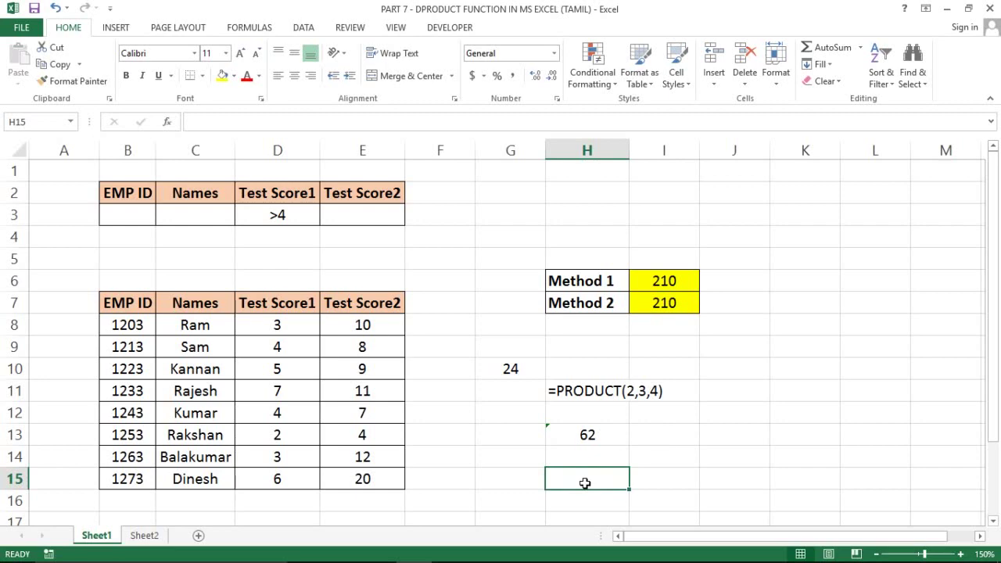
{"action": "left_click", "coordinate": [627, 395]}
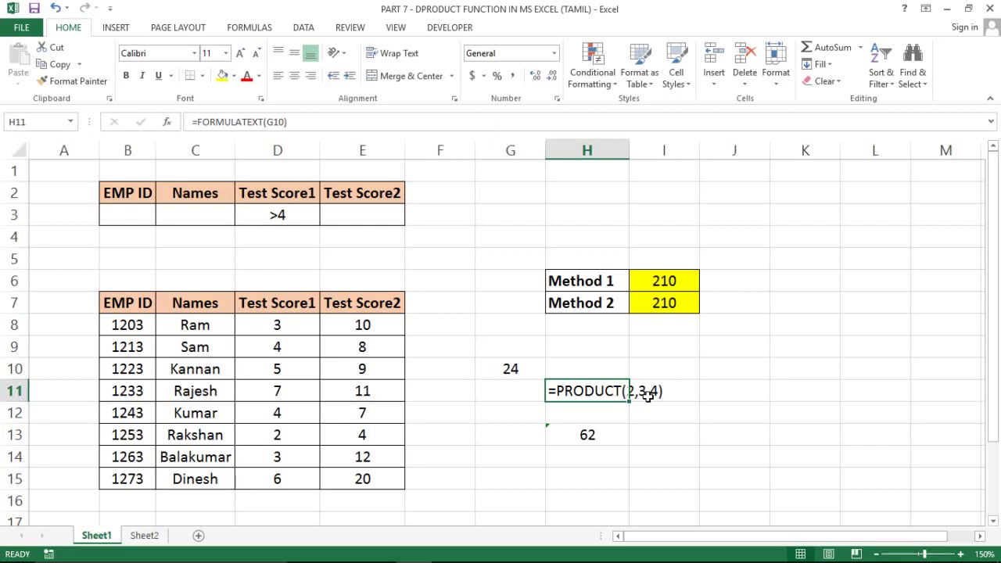
{"action": "left_click", "coordinate": [496, 368]}
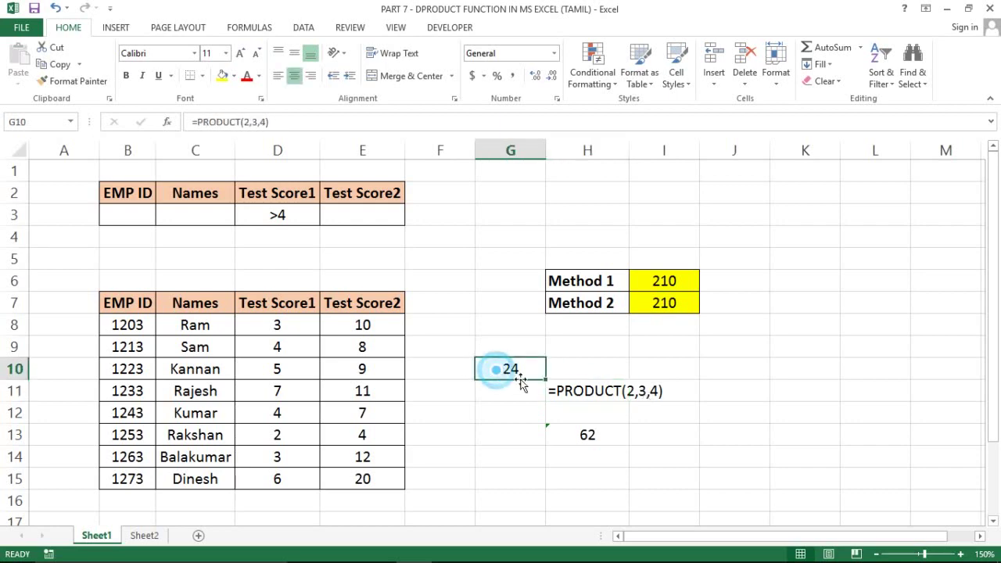
{"action": "left_click", "coordinate": [582, 451]}
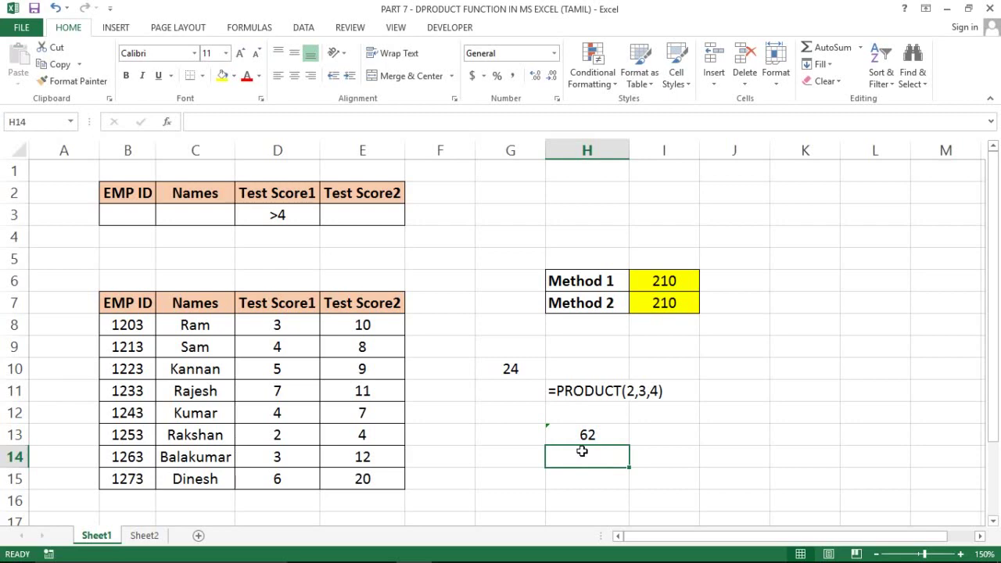
{"action": "type", "text": "=for"}
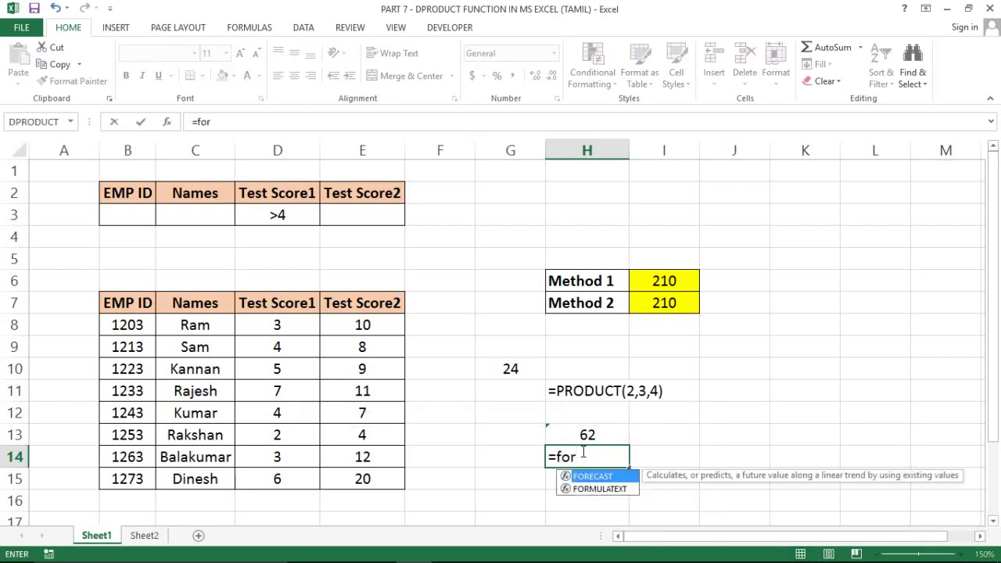
{"action": "key", "text": "Down"}
{"action": "key", "text": "Tab"}
{"action": "left_click", "coordinate": [585, 436]}
{"action": "key", "text": "Return"}
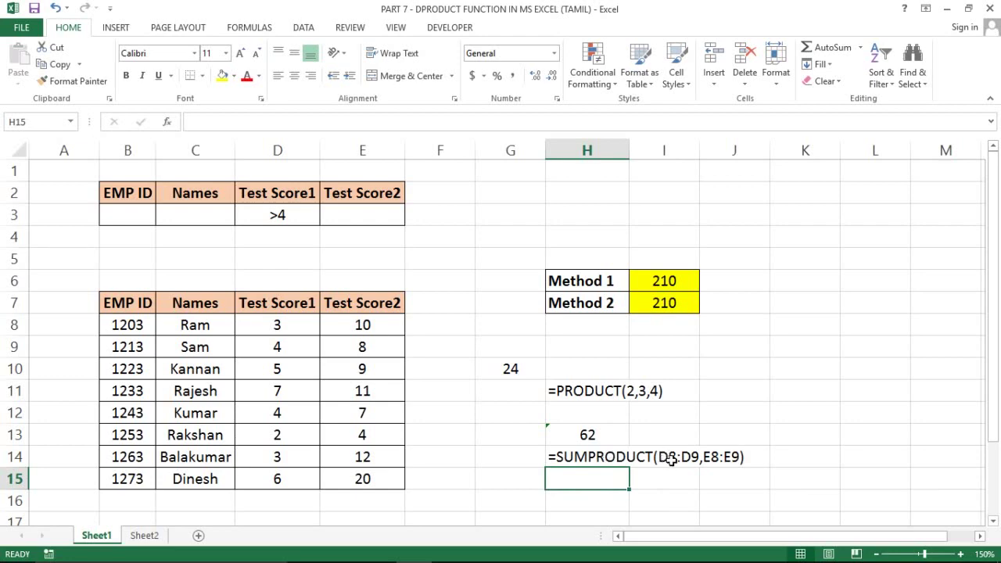
Step: Examine the Test Score1 and Test Score2 values in D8:E9 used as SUMPRODUCT arrays
{"action": "left_click", "coordinate": [298, 324]}
{"action": "key", "text": "shift+Down"}
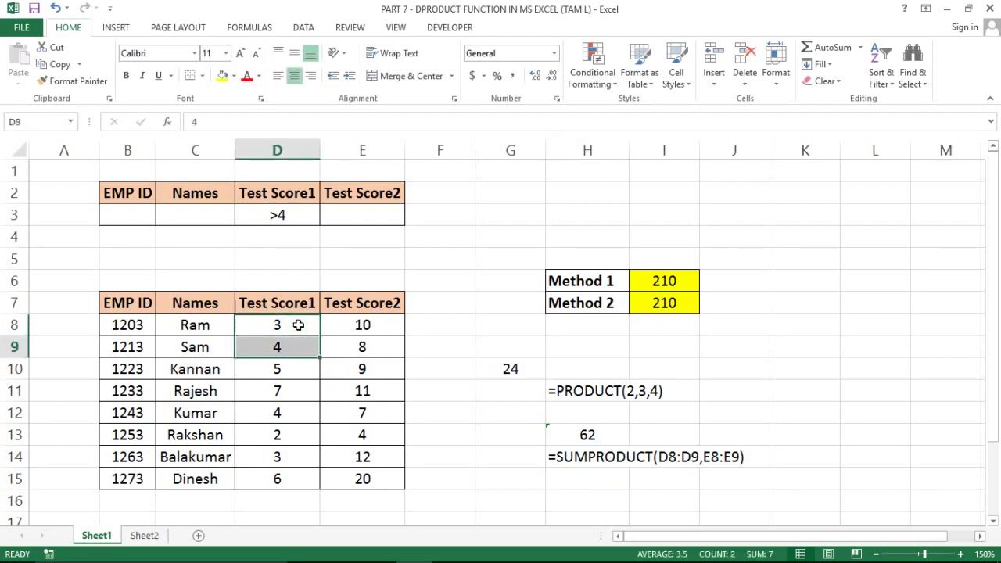
{"action": "key", "text": "Up"}
{"action": "key", "text": "Down"}
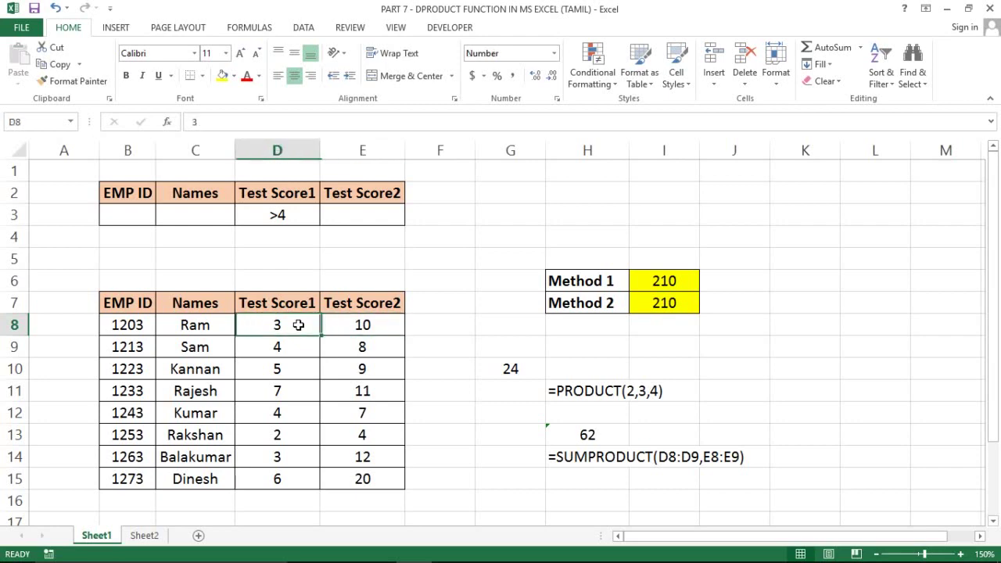
{"action": "key", "text": "Down"}
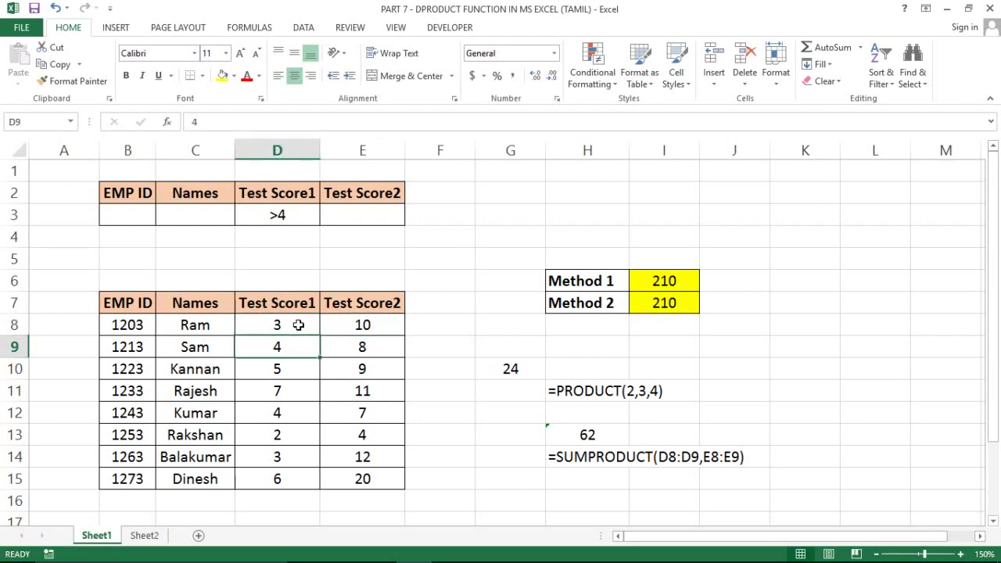
{"action": "key", "text": "Right"}
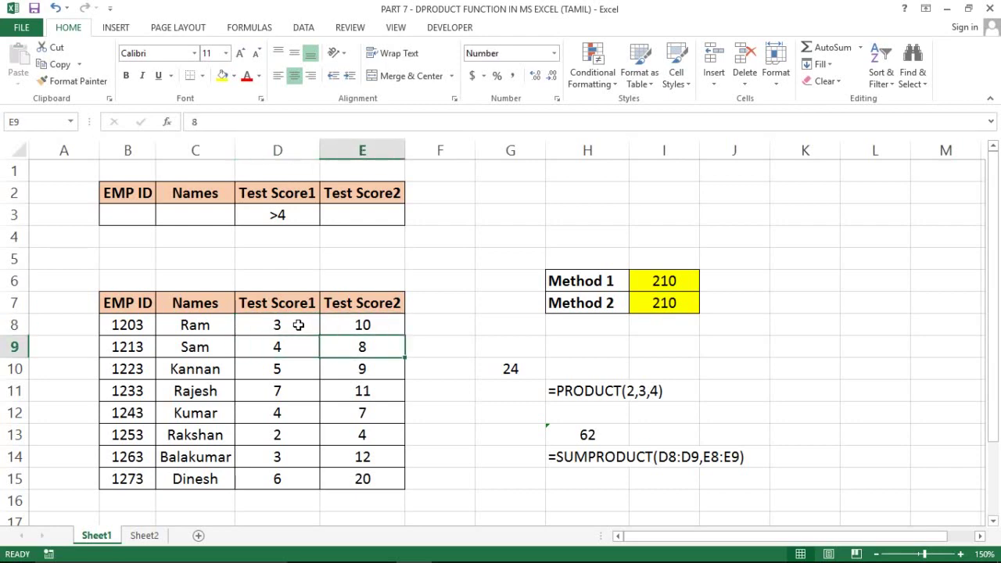
{"action": "key", "text": "Left"}
{"action": "key", "text": "Right"}
{"action": "key", "text": "Left"}
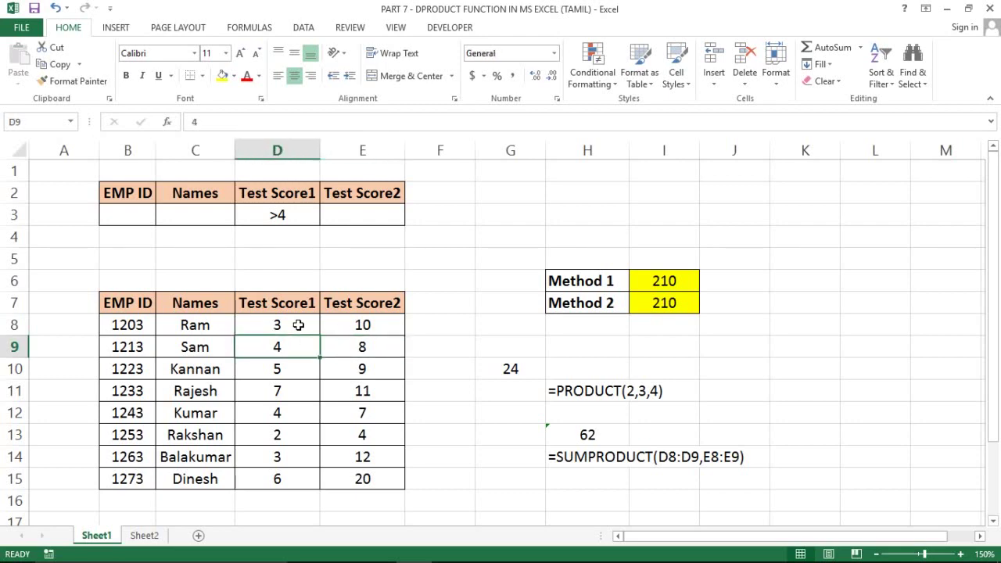
{"action": "key", "text": "Right"}
{"action": "key", "text": "Right"}
{"action": "key", "text": "Left"}
{"action": "key", "text": "Left"}
{"action": "key", "text": "Right"}
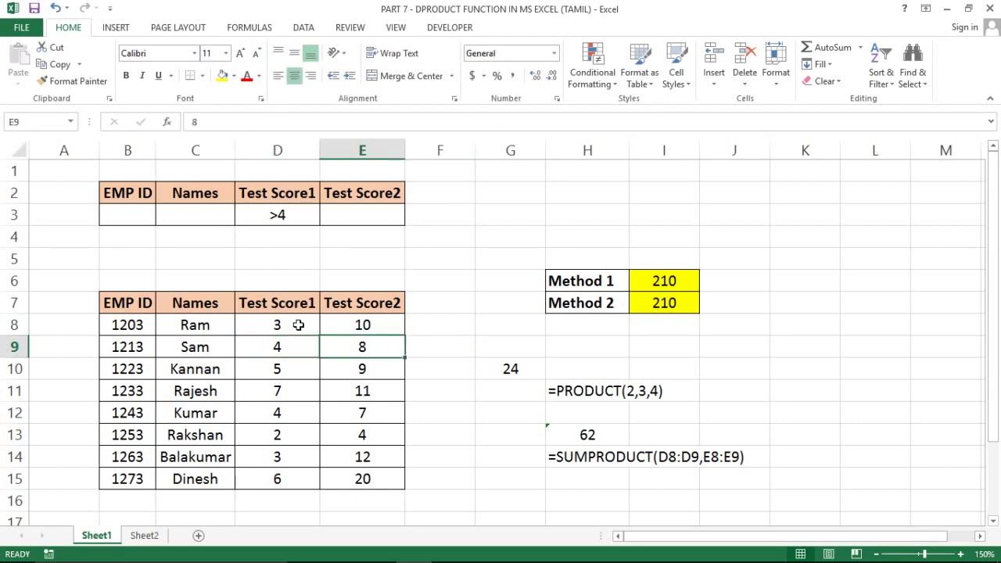
Step: Compare the PRODUCT and SUMPRODUCT examples in cells H11 to H14
{"action": "key", "text": "Up"}
{"action": "key", "text": "Down"}
{"action": "key", "text": "Down"}
{"action": "key", "text": "Down"}
{"action": "key", "text": "Right"}
{"action": "key", "text": "Right"}
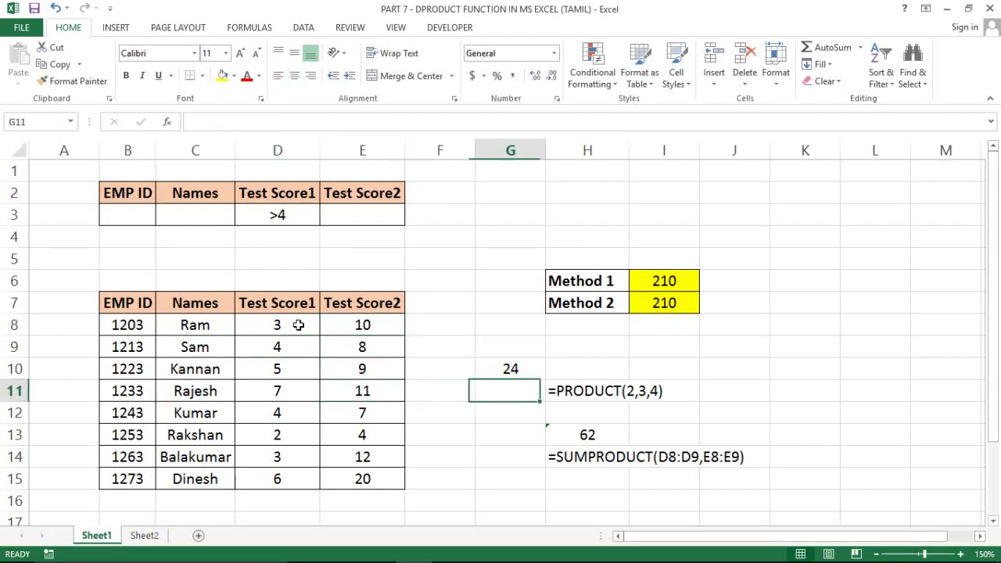
{"action": "key", "text": "Right"}
{"action": "key", "text": "Down"}
{"action": "key", "text": "Down"}
{"action": "key", "text": "Up"}
{"action": "key", "text": "Up"}
{"action": "key", "text": "Down"}
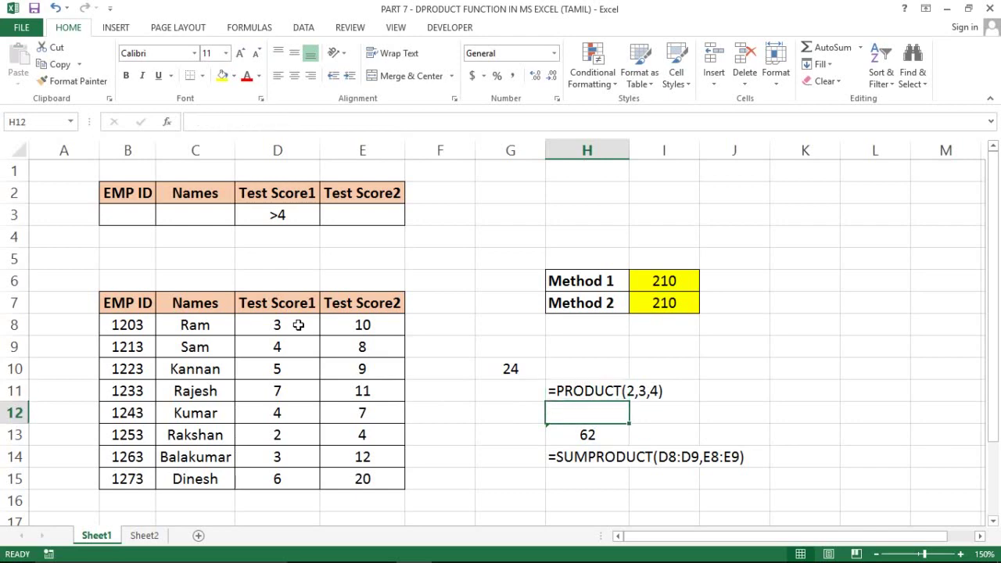
{"action": "key", "text": "Down"}
{"action": "key", "text": "Down"}
Step: Relate the score pairs in rows 8 and 9 to the SUMPRODUCT result in H13 and the PRODUCT text in H11
{"action": "key", "text": "Left"}
{"action": "key", "text": "Left"}
{"action": "key", "text": "Left"}
{"action": "key", "text": "Left"}
{"action": "key", "text": "Up"}
{"action": "key", "text": "Up"}
{"action": "key", "text": "Up"}
{"action": "key", "text": "Up"}
{"action": "key", "text": "Up"}
{"action": "key", "text": "Up"}
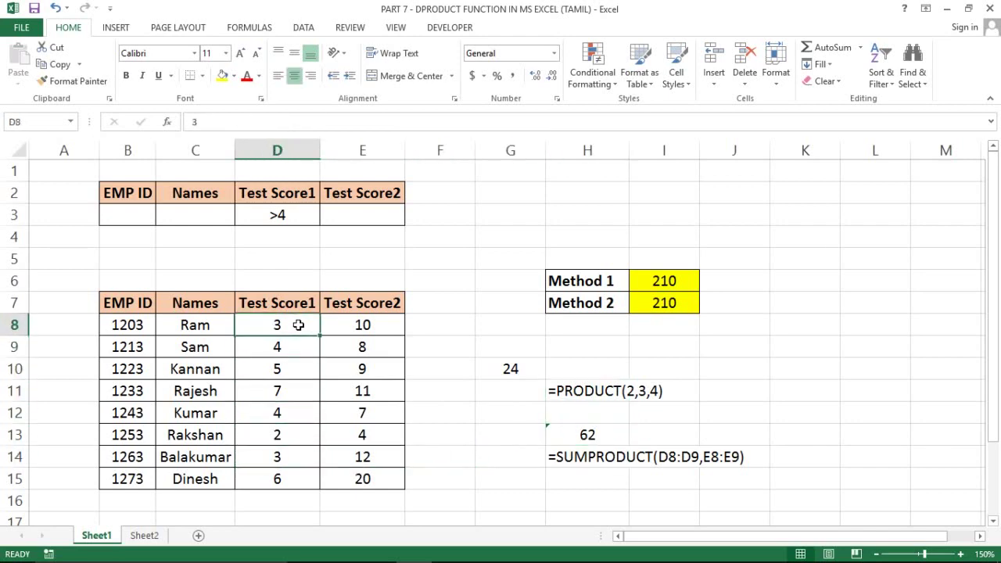
{"action": "key", "text": "shift+Right"}
{"action": "key", "text": "Down"}
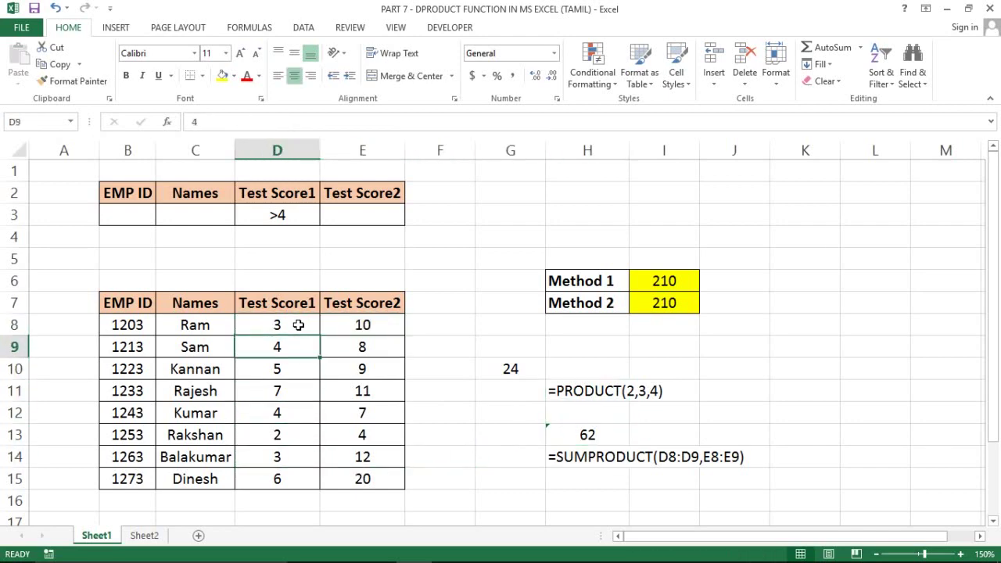
{"action": "key", "text": "Right"}
{"action": "key", "text": "Right"}
{"action": "key", "text": "Right"}
{"action": "key", "text": "Right"}
{"action": "key", "text": "Right"}
{"action": "key", "text": "Down"}
{"action": "key", "text": "Down"}
{"action": "key", "text": "Down"}
{"action": "key", "text": "Down"}
{"action": "key", "text": "Left"}
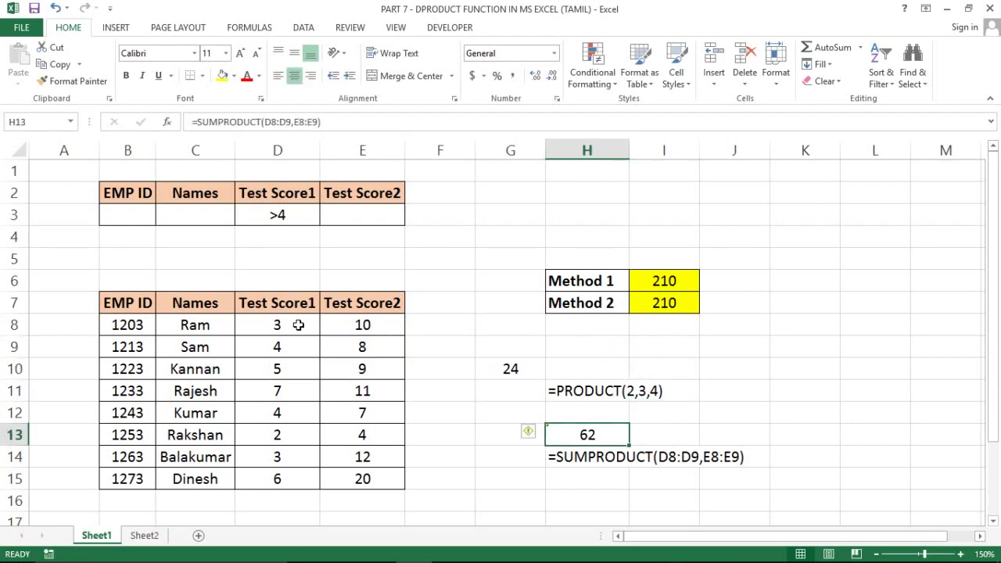
{"action": "key", "text": "Up"}
{"action": "key", "text": "Up"}
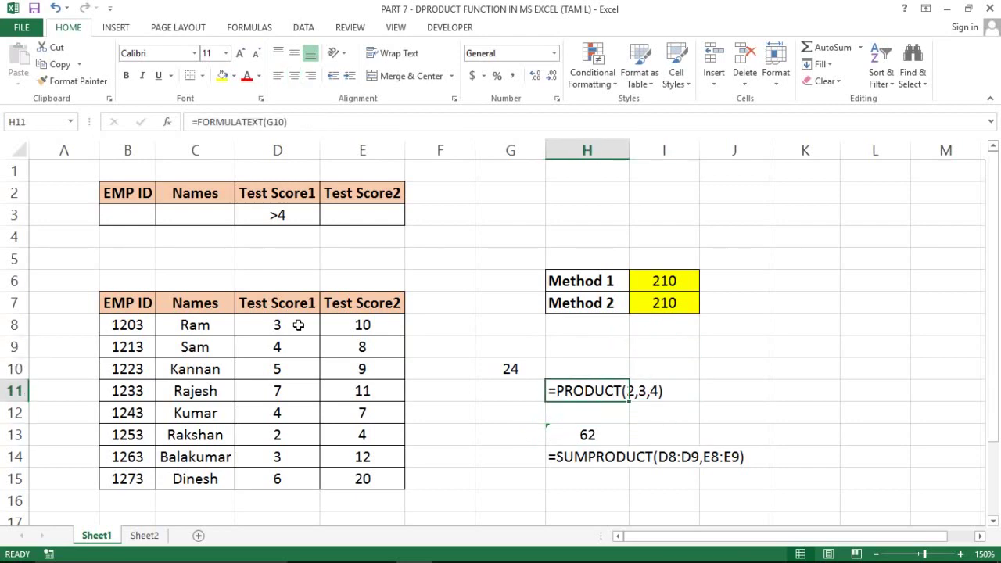
Step: Clear the PRODUCT and SUMPRODUCT examples from the range G10:J15
{"action": "double_click", "coordinate": [521, 368]}
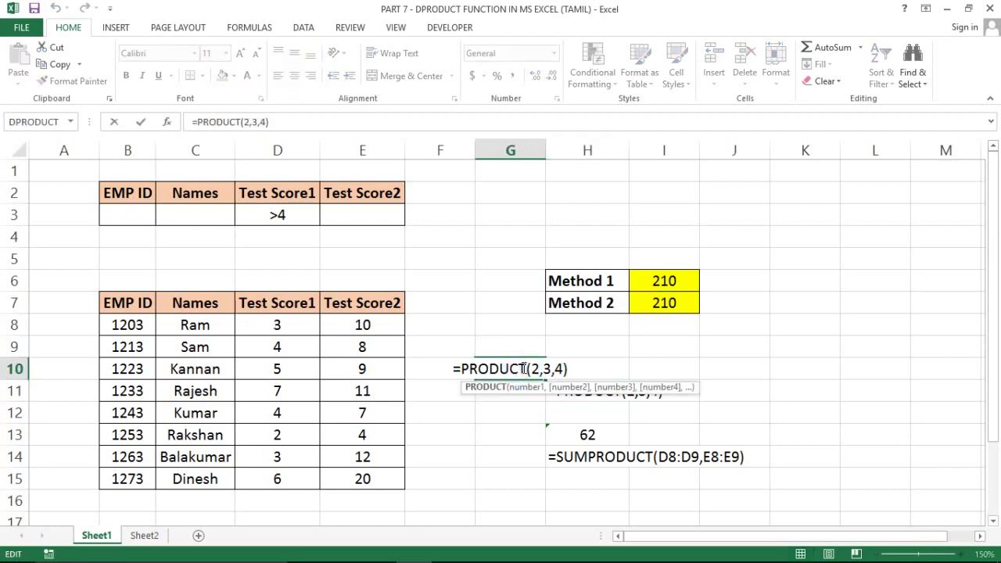
{"action": "key", "text": "Escape"}
{"action": "key", "text": "shift+Right"}
{"action": "key", "text": "shift+Right"}
{"action": "key", "text": "shift+Down"}
{"action": "key", "text": "shift+Down"}
{"action": "key", "text": "shift+Down"}
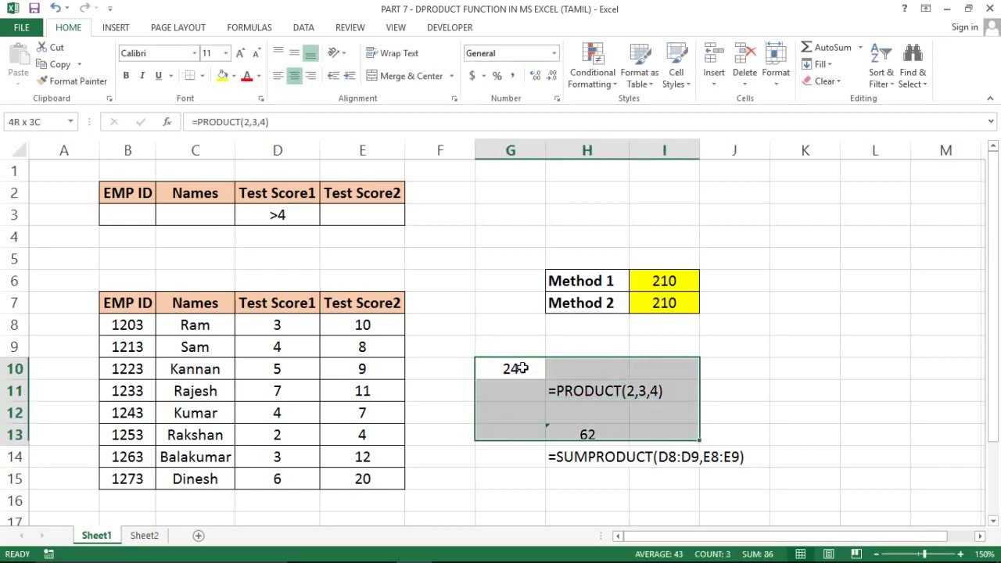
{"action": "key", "text": "shift+Down"}
{"action": "key", "text": "shift+Down"}
{"action": "key", "text": "shift+Right"}
{"action": "key", "text": "Delete"}
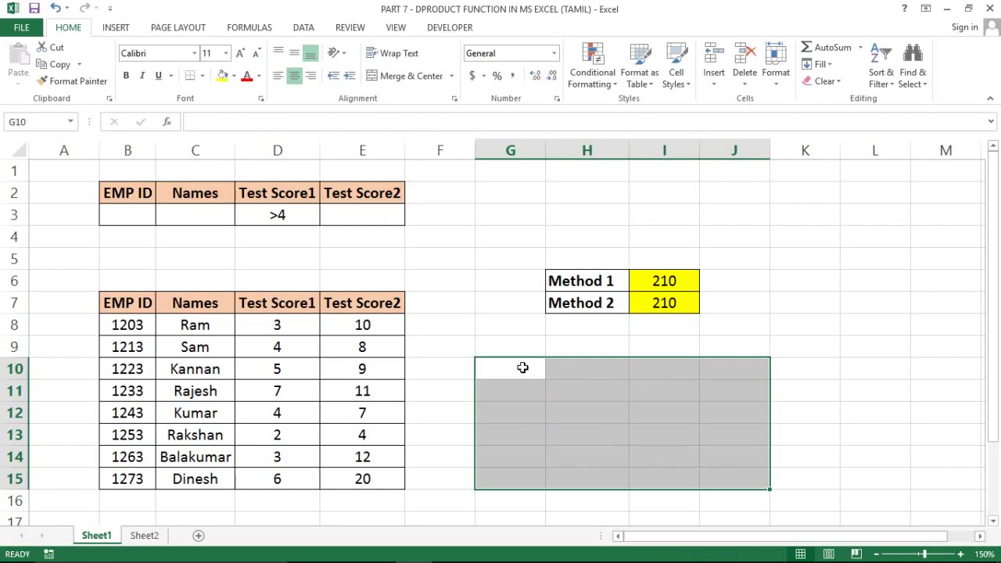
{"action": "key", "text": "Left"}
{"action": "key", "text": "Right"}
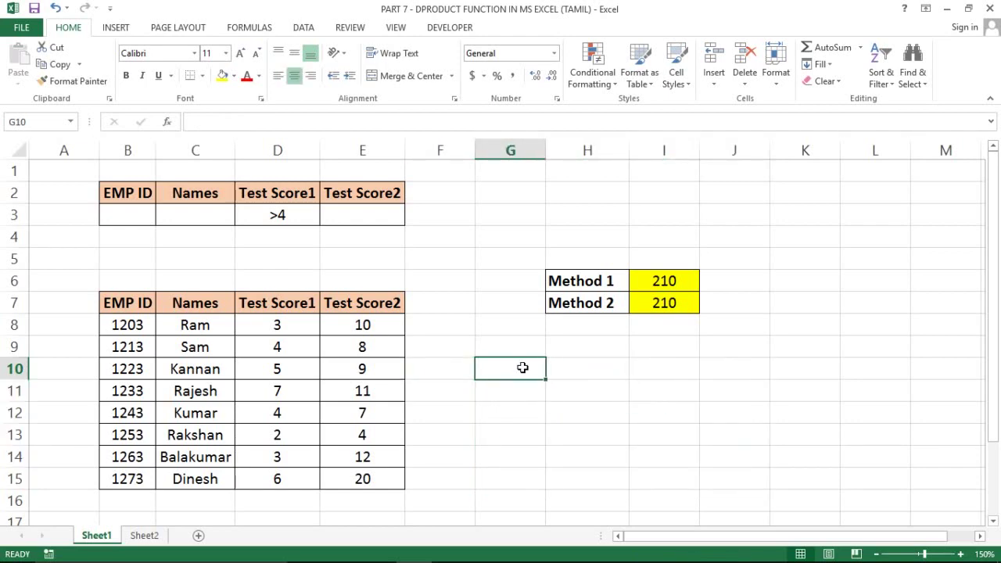
Step: Examine the employee table B7:E15 that the DPRODUCT formula in I6 uses as its database
{"action": "left_click", "coordinate": [665, 278]}
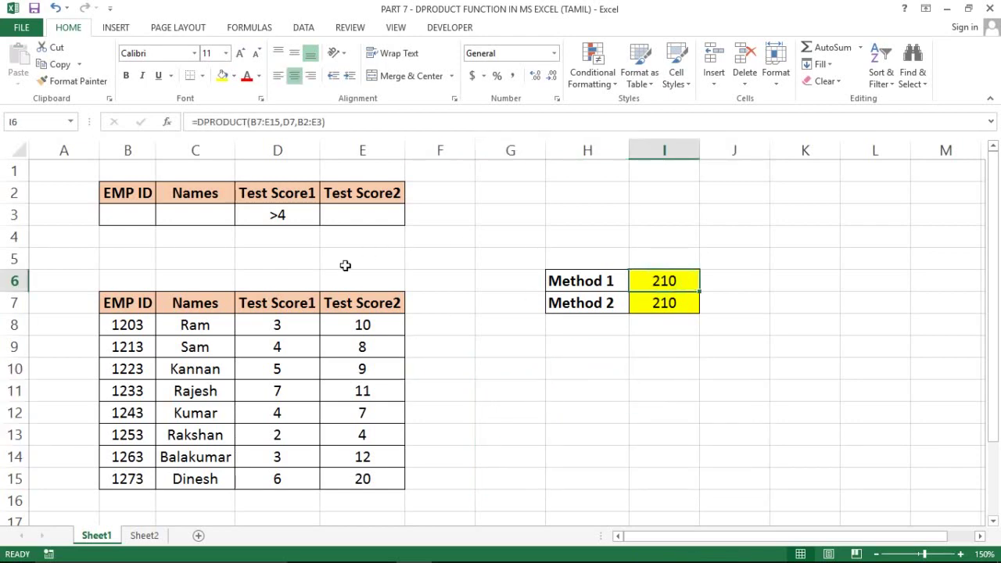
{"action": "left_click", "coordinate": [123, 304]}
{"action": "key", "text": "ctrl+shift+Right"}
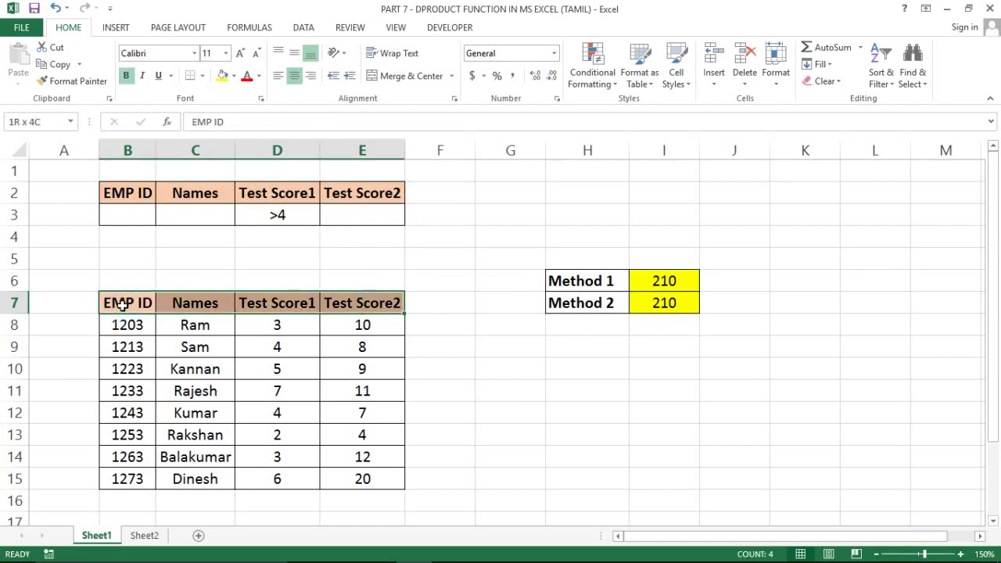
{"action": "key", "text": "ctrl+shift+Down"}
{"action": "key", "text": "Right"}
{"action": "key", "text": "Left"}
{"action": "key", "text": "ctrl+Up"}
{"action": "key", "text": "ctrl+Up"}
{"action": "key", "text": "Down"}
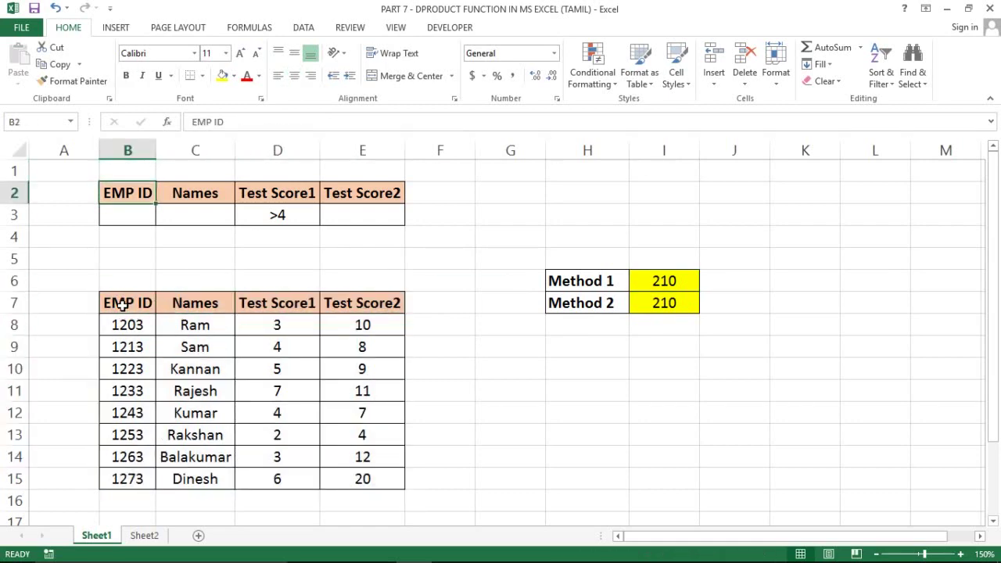
Step: Review the criteria range B2:E3, including the Test Score1 condition in D3
{"action": "key", "text": "ctrl+shift+Right"}
{"action": "key", "text": "shift+Down"}
{"action": "key", "text": "Right"}
{"action": "key", "text": "Right"}
{"action": "key", "text": "Down"}
{"action": "key", "text": "Down"}
{"action": "key", "text": "Down"}
{"action": "key", "text": "Down"}
{"action": "key", "text": "Down"}
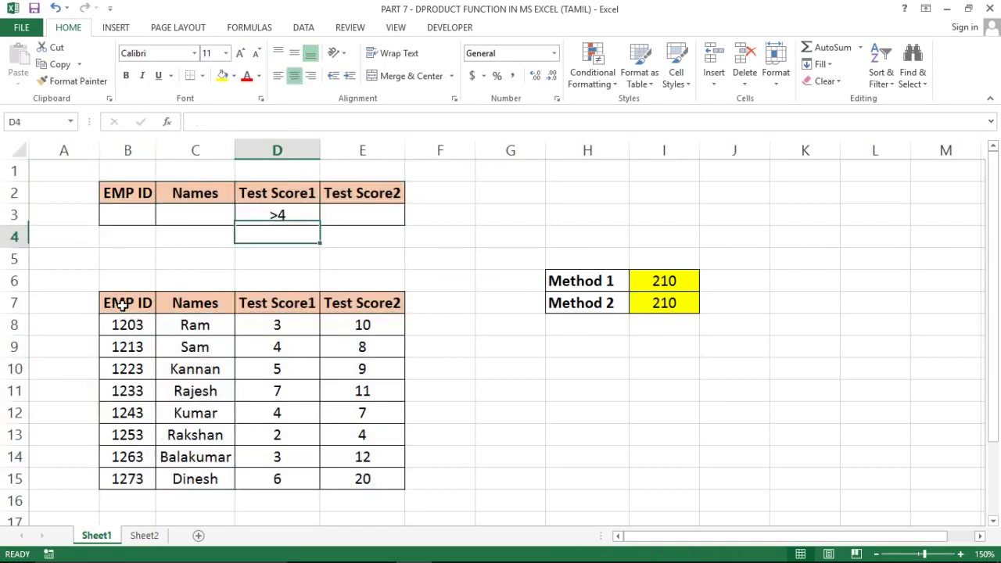
Step: Inspect the DPRODUCT formulas for Method 1 in I6 and Method 2 in I7
{"action": "key", "text": "Right"}
{"action": "key", "text": "Right"}
{"action": "key", "text": "Right"}
{"action": "key", "text": "Right"}
{"action": "key", "text": "Right"}
{"action": "key", "text": "Up"}
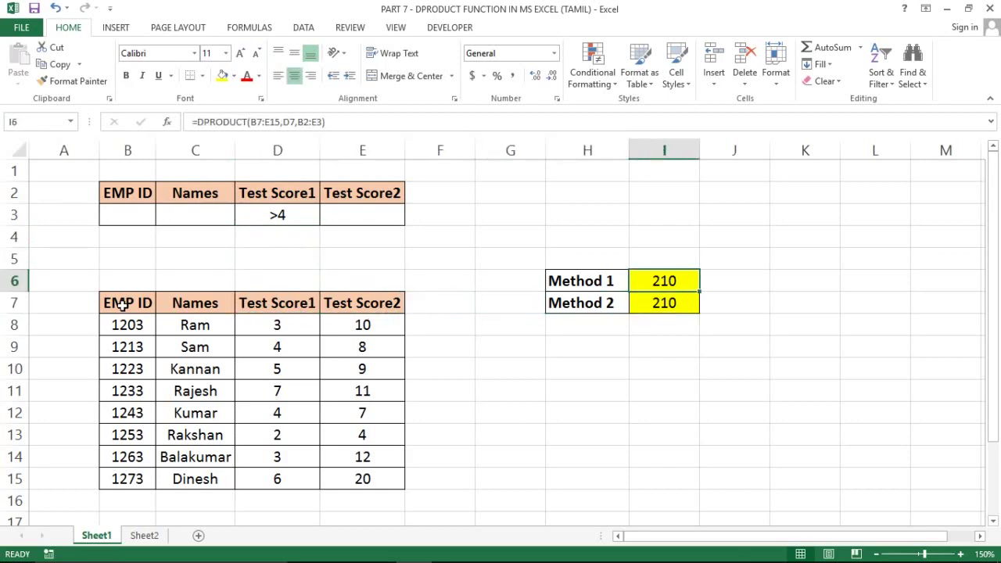
{"action": "key", "text": "F2"}
{"action": "key", "text": "Escape"}
{"action": "key", "text": "Down"}
{"action": "key", "text": "F2"}
{"action": "key", "text": "Return"}
{"action": "key", "text": "Up"}
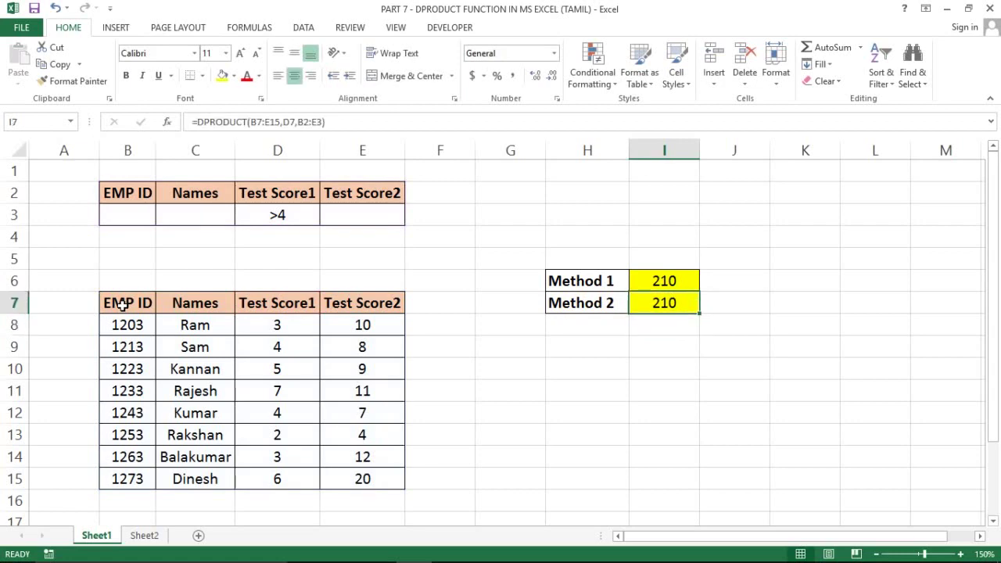
Step: Clear the Test Score1 criterion from cell D3
{"action": "key", "text": "Left"}
{"action": "key", "text": "Left"}
{"action": "key", "text": "Left"}
{"action": "key", "text": "Left"}
{"action": "key", "text": "Left"}
{"action": "key", "text": "Left"}
{"action": "key", "text": "Down"}
{"action": "key", "text": "Down"}
{"action": "key", "text": "Right"}
{"action": "key", "text": "Up"}
{"action": "key", "text": "Up"}
{"action": "key", "text": "Up"}
{"action": "key", "text": "Up"}
{"action": "key", "text": "Up"}
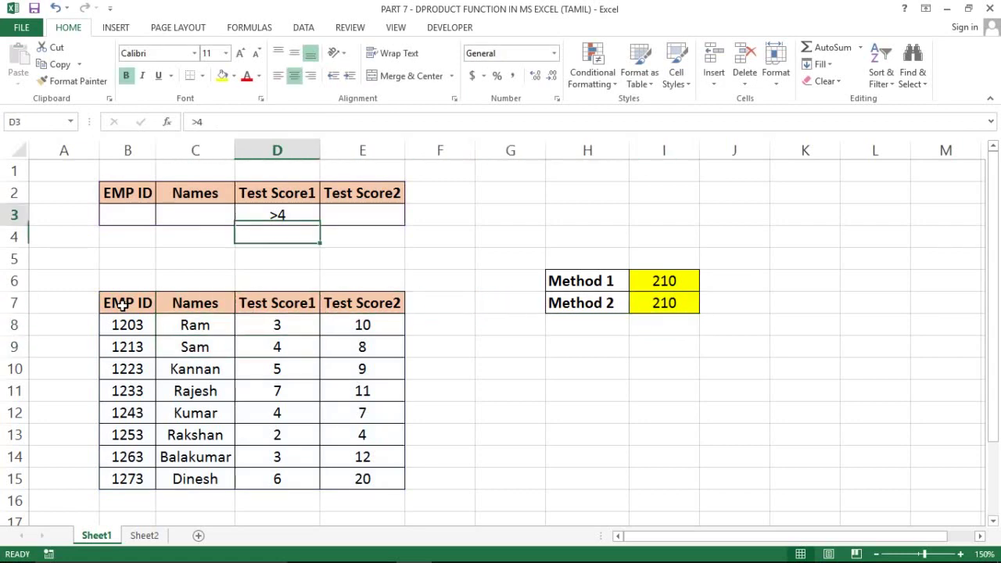
{"action": "key", "text": "Up"}
{"action": "key", "text": "Up"}
{"action": "key", "text": "Down"}
{"action": "key", "text": "Right"}
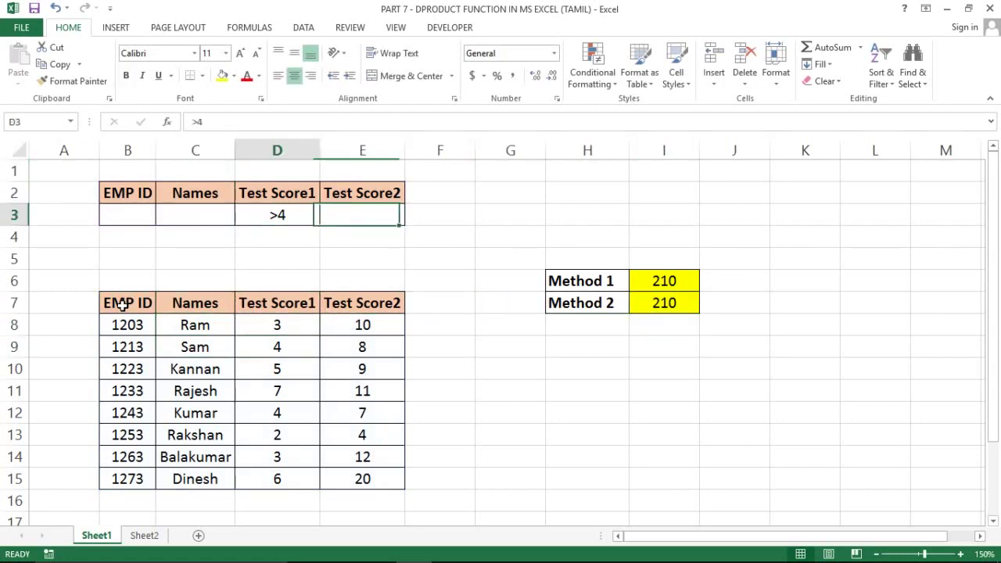
{"action": "key", "text": "Left"}
{"action": "key", "text": "Delete"}
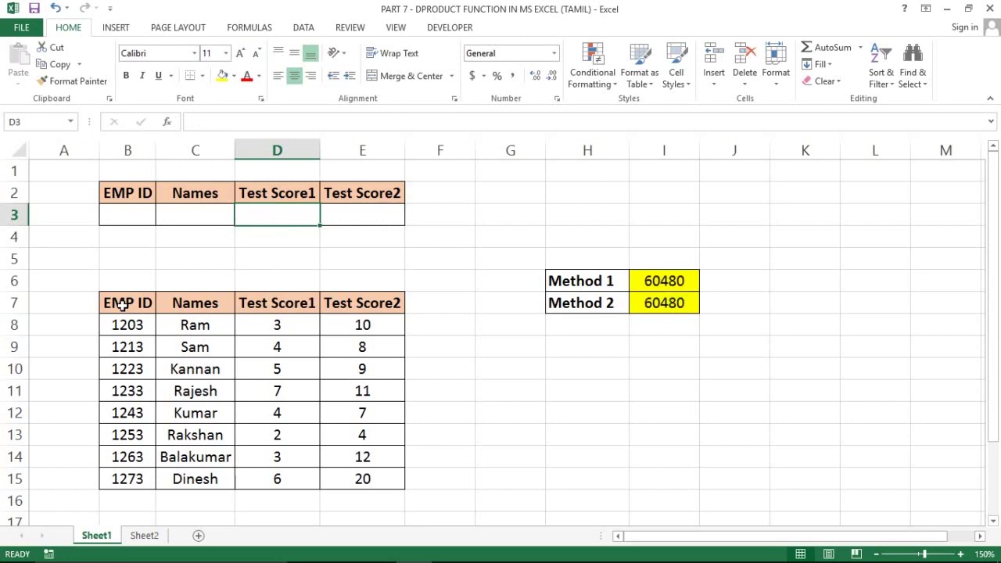
Step: Check the Method 1 and Method 2 results in I6:I7 with the criteria row empty
{"action": "key", "text": "Right"}
{"action": "key", "text": "Right"}
{"action": "key", "text": "Right"}
{"action": "key", "text": "Right"}
{"action": "key", "text": "Right"}
{"action": "key", "text": "Down"}
{"action": "key", "text": "Down"}
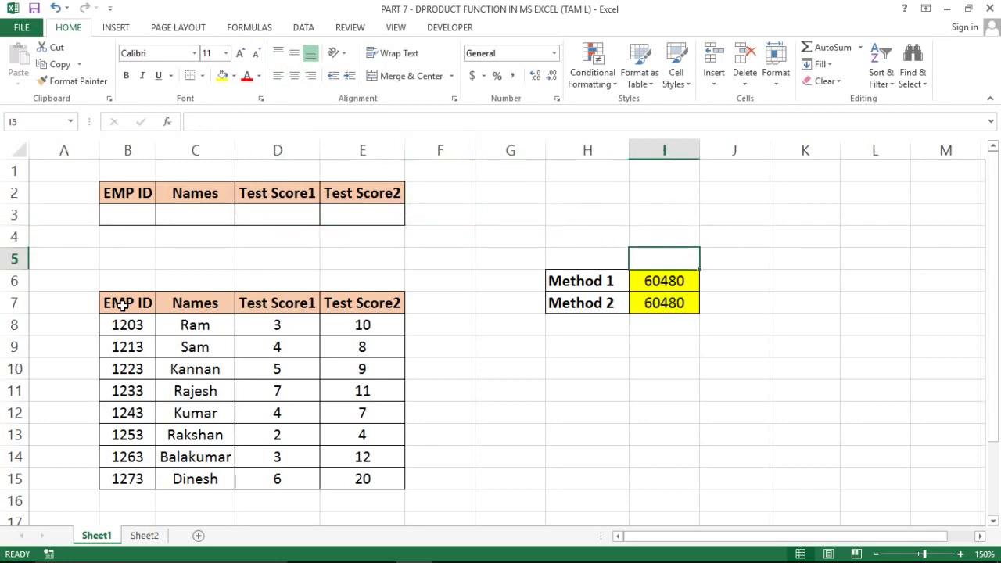
{"action": "key", "text": "Down"}
{"action": "key", "text": "Down"}
Step: Examine the full set of Test Score1 values in D8:D15 behind the DPRODUCT results
{"action": "key", "text": "Left"}
{"action": "key", "text": "Left"}
{"action": "key", "text": "Left"}
{"action": "key", "text": "Left"}
{"action": "key", "text": "Left"}
{"action": "key", "text": "Down"}
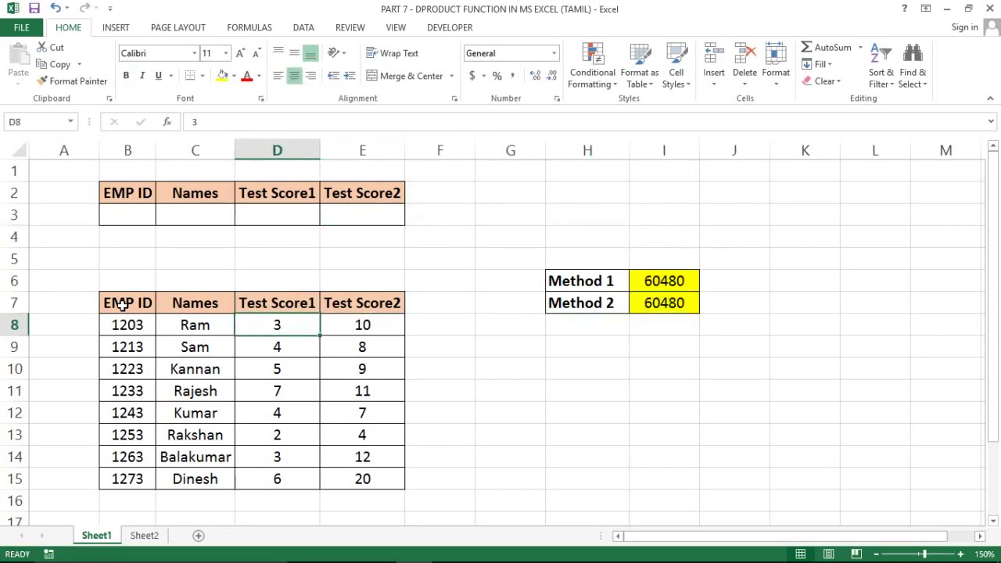
{"action": "key", "text": "shift+Down"}
{"action": "key", "text": "shift+Down"}
{"action": "key", "text": "shift+Down"}
{"action": "key", "text": "shift+Down"}
{"action": "key", "text": "shift+Down"}
{"action": "key", "text": "shift+Down"}
{"action": "key", "text": "shift+Down"}
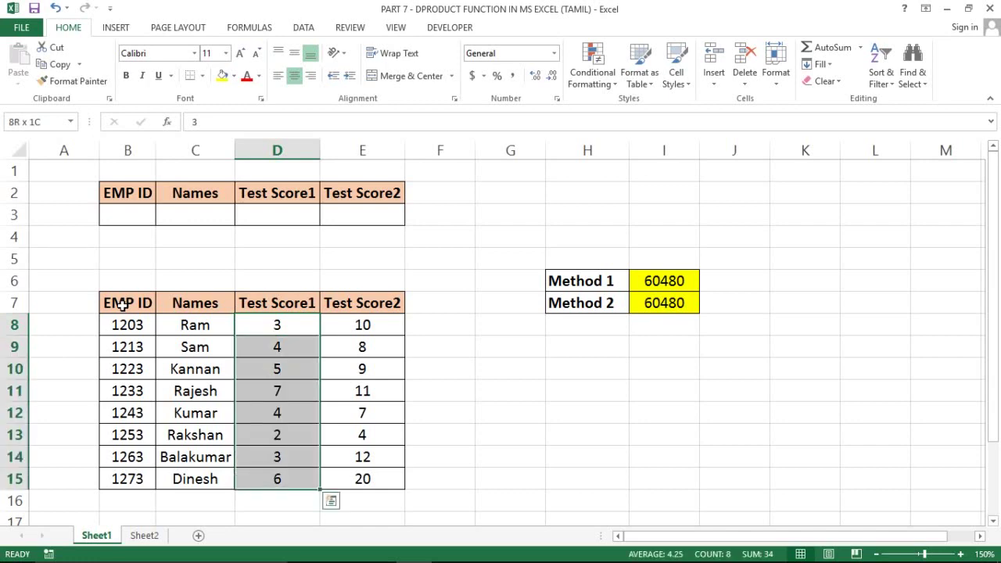
{"action": "key", "text": "Right"}
{"action": "key", "text": "Left"}
{"action": "key", "text": "Left"}
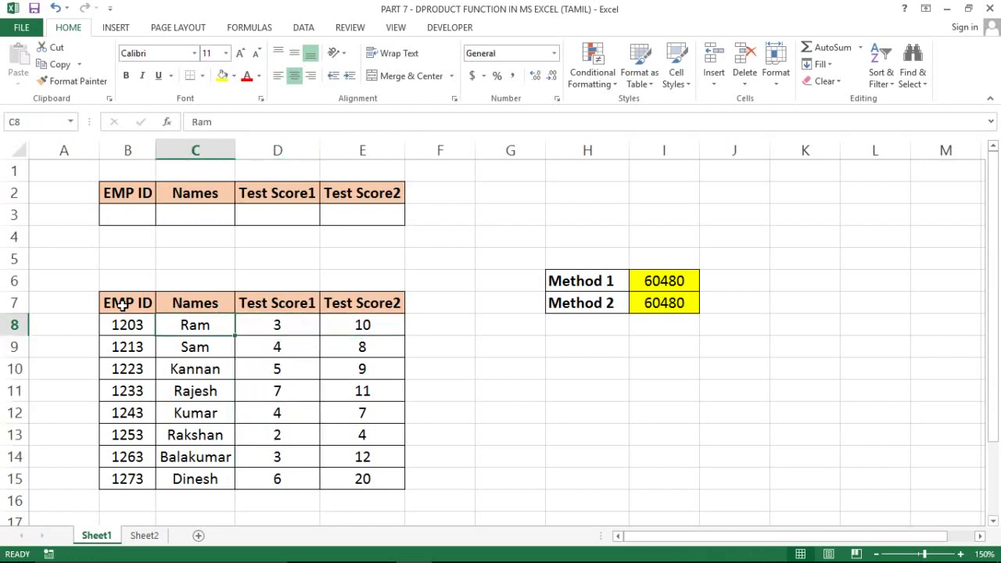
Step: Enter the employee ID from B9 as the EMP ID criterion in cell B3
{"action": "key", "text": "Left"}
{"action": "key", "text": "Right"}
{"action": "key", "text": "Up"}
{"action": "key", "text": "Up"}
{"action": "key", "text": "Up"}
{"action": "key", "text": "Up"}
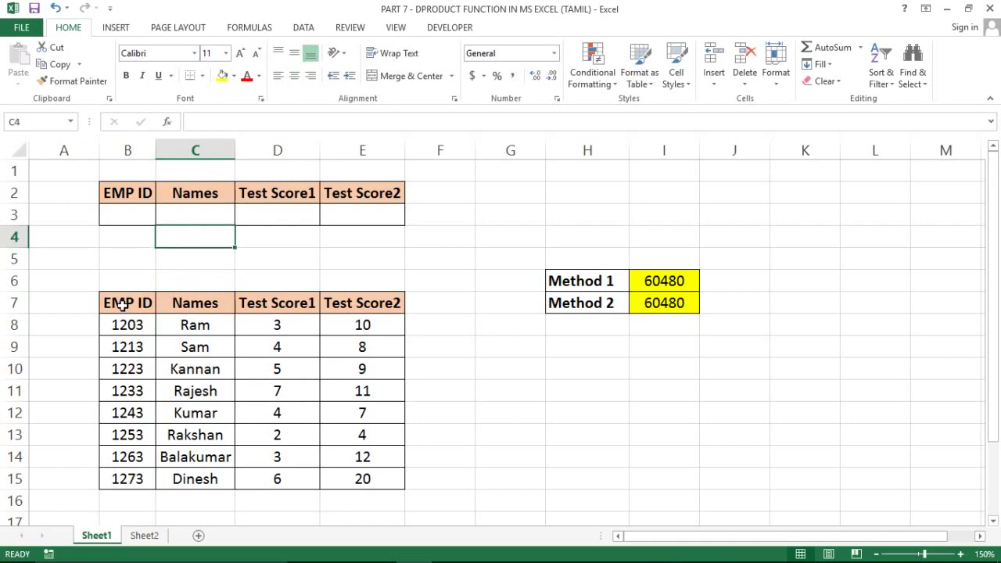
{"action": "key", "text": "Up"}
{"action": "key", "text": "Left"}
{"action": "type", "text": "1213"}
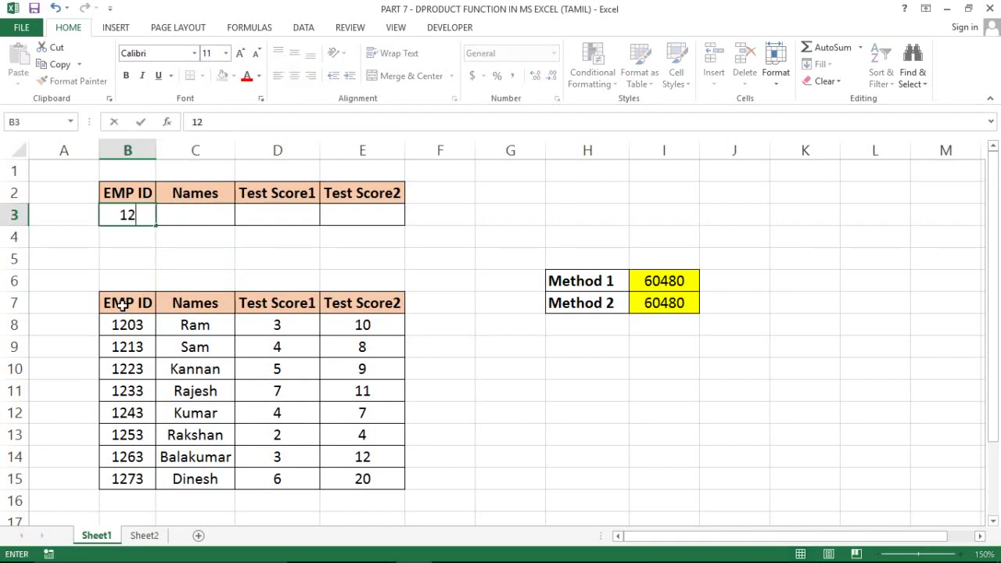
{"action": "key", "text": "Return"}
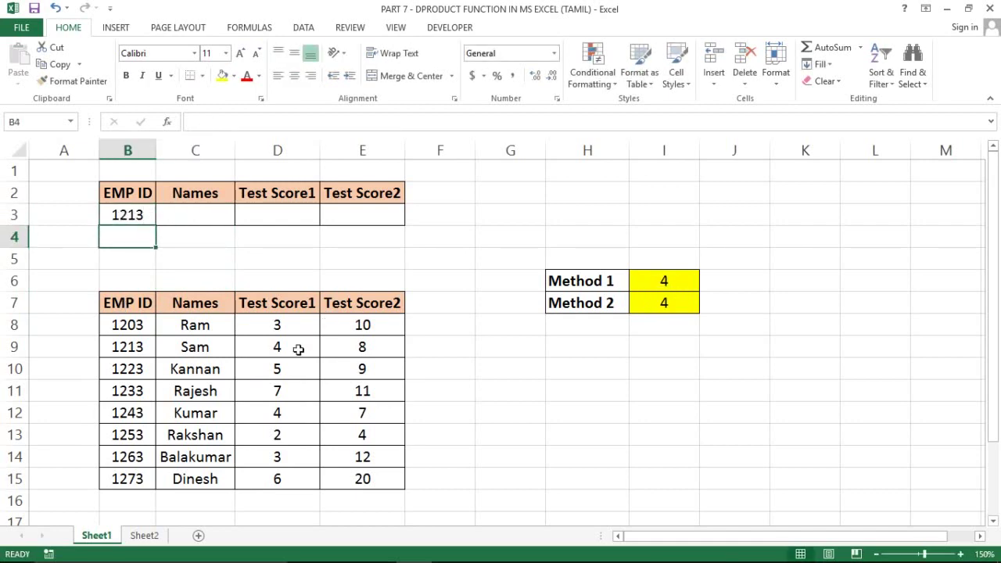
Step: Examine the matching employee record in B9:D9, from the ID to Test Score1
{"action": "left_click", "coordinate": [143, 349]}
{"action": "key", "text": "Right"}
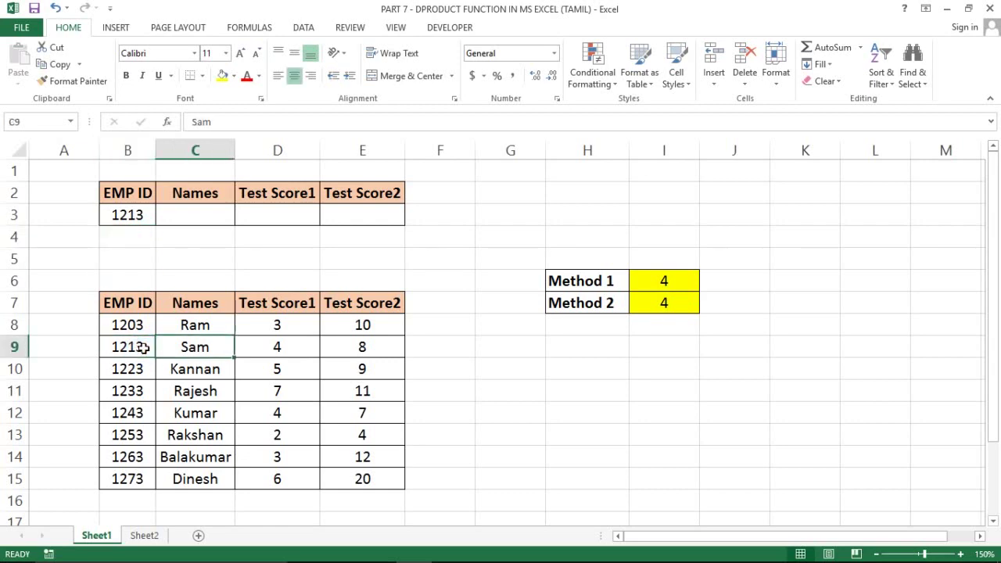
{"action": "key", "text": "Right"}
{"action": "key", "text": "shift+Left"}
{"action": "key", "text": "shift+Left"}
{"action": "key", "text": "shift+Left"}
{"action": "key", "text": "shift+Right"}
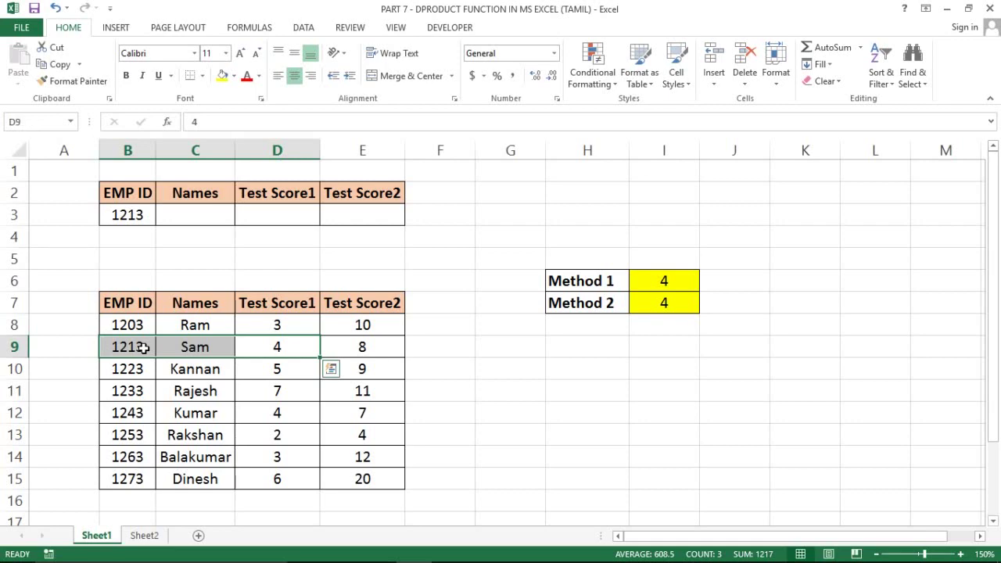
Step: Relate the EMP ID criterion in B3 to the DPRODUCT results in I6:I7
{"action": "key", "text": "Left"}
{"action": "key", "text": "Up"}
{"action": "key", "text": "Up"}
{"action": "key", "text": "Up"}
{"action": "key", "text": "Up"}
{"action": "key", "text": "Up"}
{"action": "key", "text": "Up"}
{"action": "key", "text": "Up"}
{"action": "key", "text": "Left"}
{"action": "key", "text": "Down"}
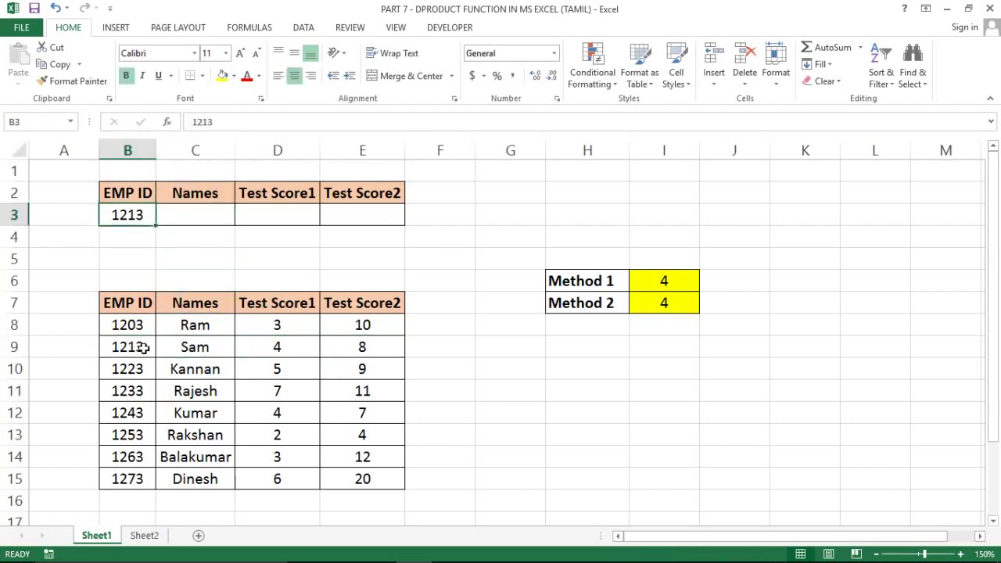
{"action": "key", "text": "Right"}
{"action": "key", "text": "Right"}
{"action": "key", "text": "Right"}
{"action": "key", "text": "Right"}
{"action": "key", "text": "Right"}
{"action": "key", "text": "Right"}
{"action": "key", "text": "Right"}
{"action": "key", "text": "Down"}
{"action": "key", "text": "Down"}
{"action": "key", "text": "Down"}
{"action": "key", "text": "Down"}
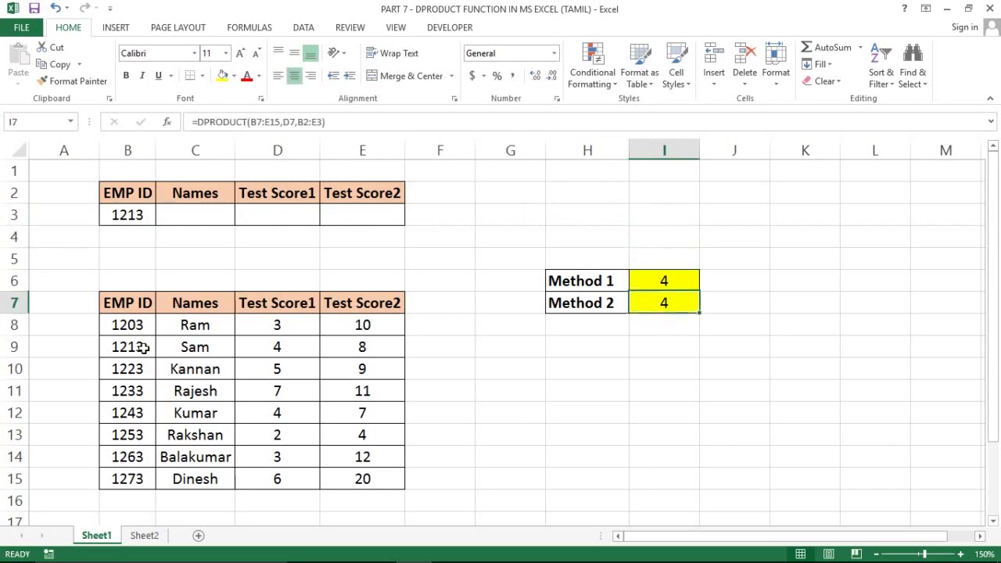
Step: Examine the database B7:E15, field D7 and criteria B2:E3 arguments of the DPRODUCT formula in I6
{"action": "key", "text": "Up"}
{"action": "key", "text": "F2"}
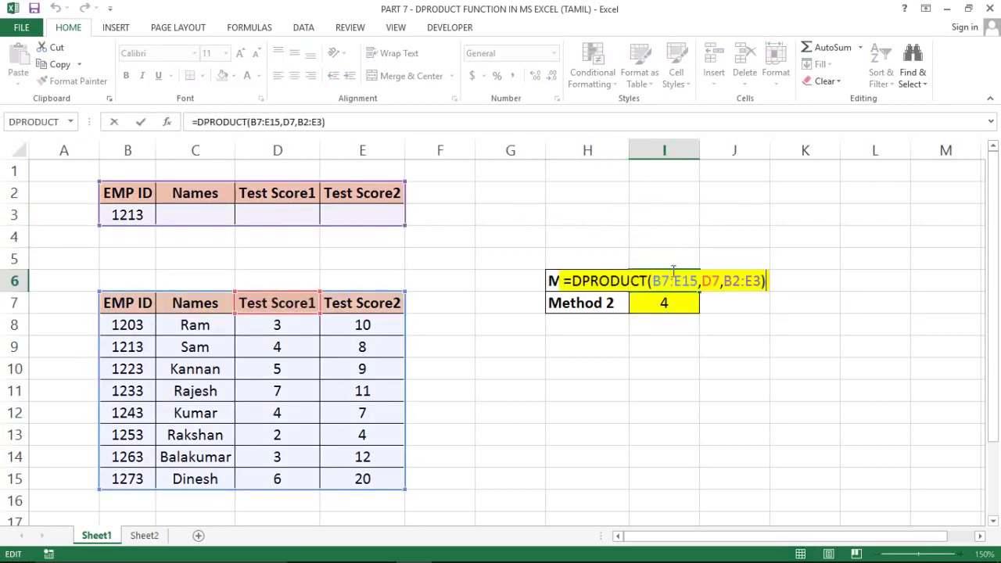
{"action": "left_click_drag", "start_coordinate": [700, 282], "coordinate": [658, 280]}
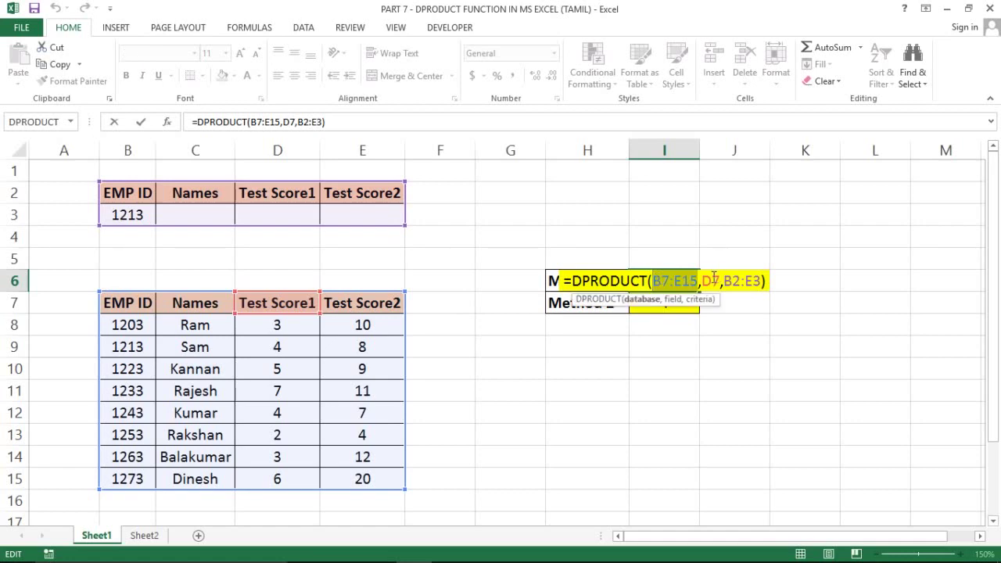
{"action": "left_click_drag", "start_coordinate": [700, 282], "coordinate": [719, 281]}
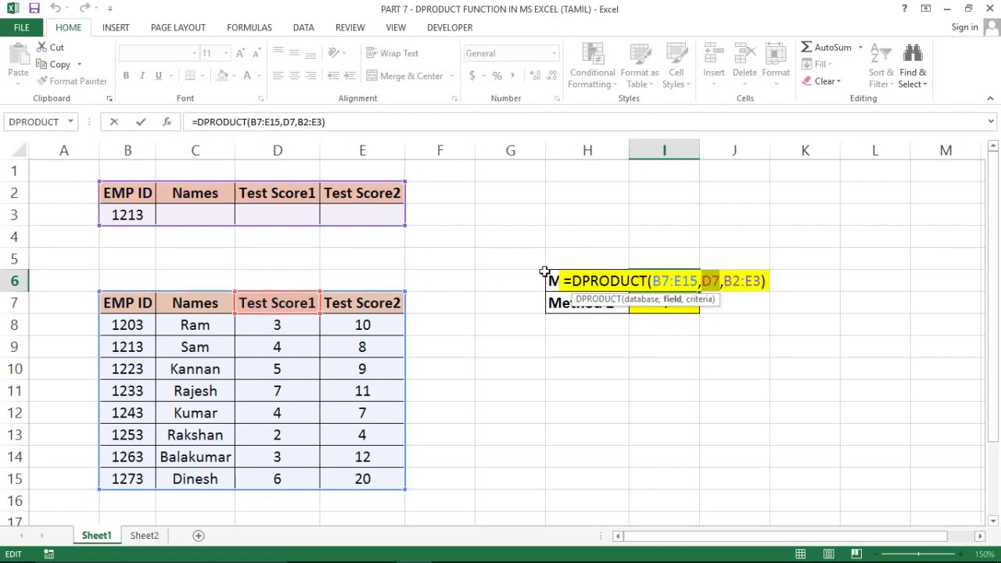
{"action": "left_click_drag", "start_coordinate": [725, 285], "coordinate": [758, 284]}
{"action": "key", "text": "ctrl+Return"}
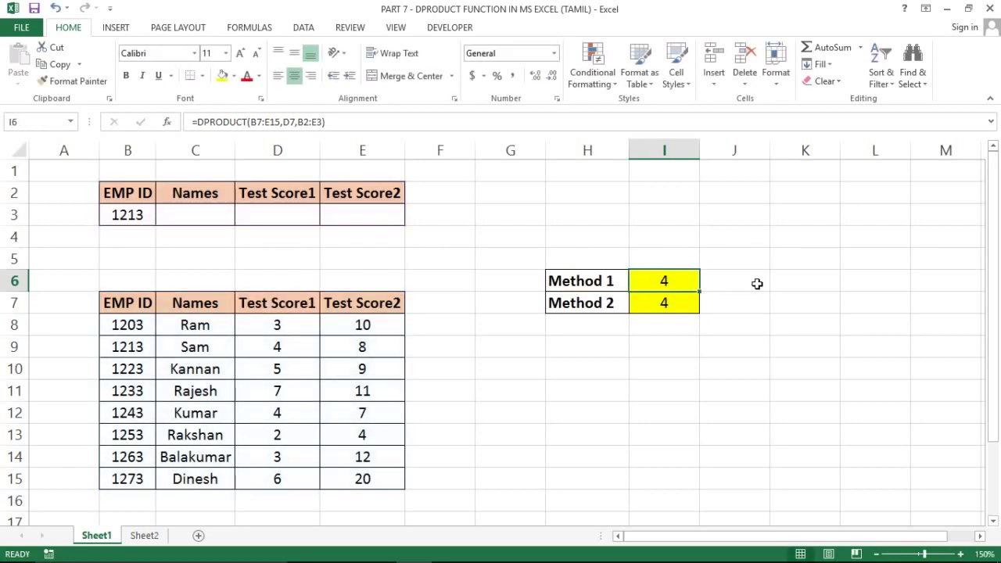
Step: Trace the DPRODUCT field from the Test Score1 column at D7 to the matching employee ID in B9
{"action": "left_click", "coordinate": [277, 308]}
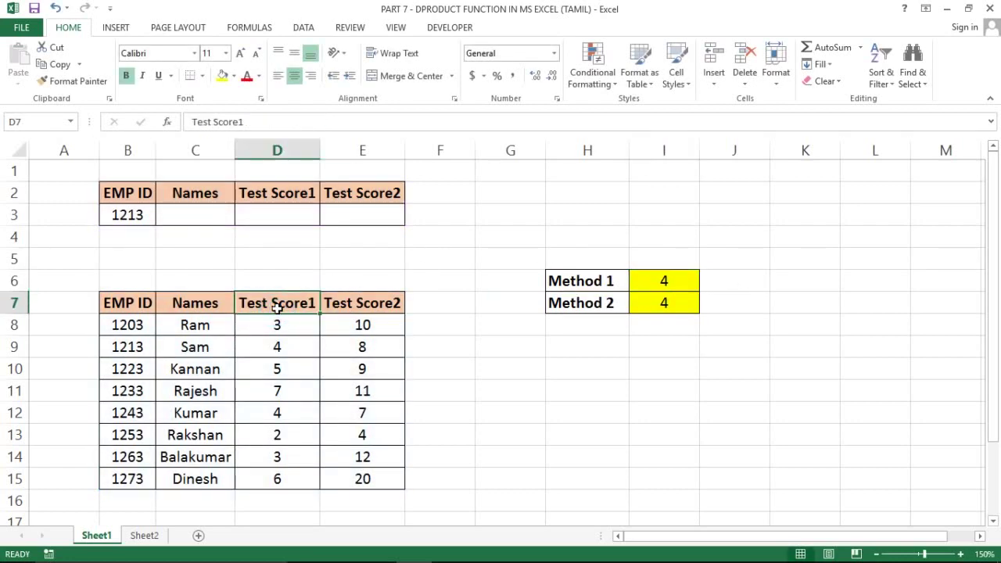
{"action": "key", "text": "ctrl+shift+Down"}
{"action": "key", "text": "Right"}
{"action": "key", "text": "Left"}
{"action": "key", "text": "Left"}
{"action": "key", "text": "Left"}
{"action": "key", "text": "Down"}
{"action": "key", "text": "Down"}
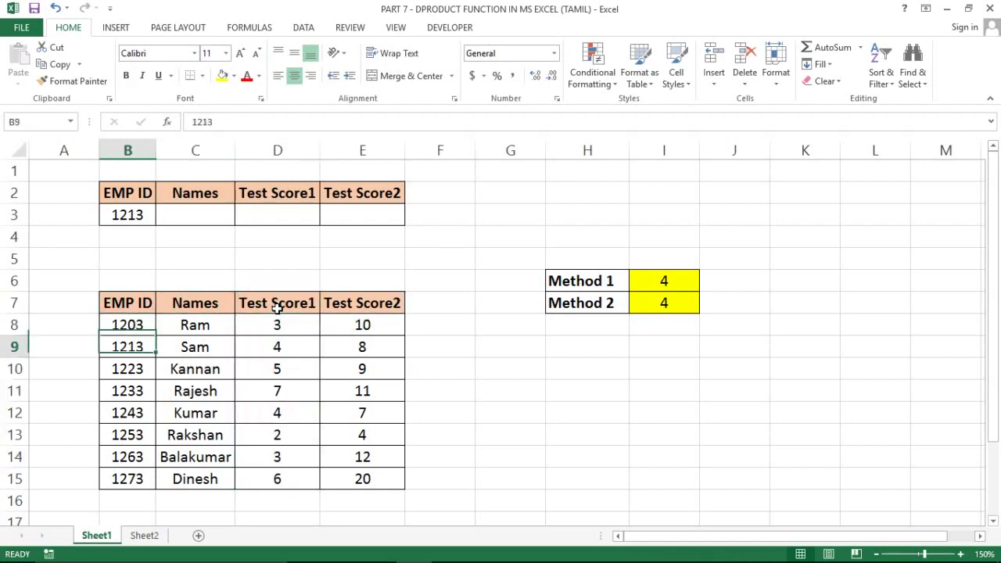
Step: Clear the EMP ID criterion from cell B3
{"action": "key", "text": "Up"}
{"action": "key", "text": "Up"}
{"action": "key", "text": "Up"}
{"action": "key", "text": "Up"}
{"action": "key", "text": "Up"}
{"action": "key", "text": "Up"}
{"action": "key", "text": "Delete"}
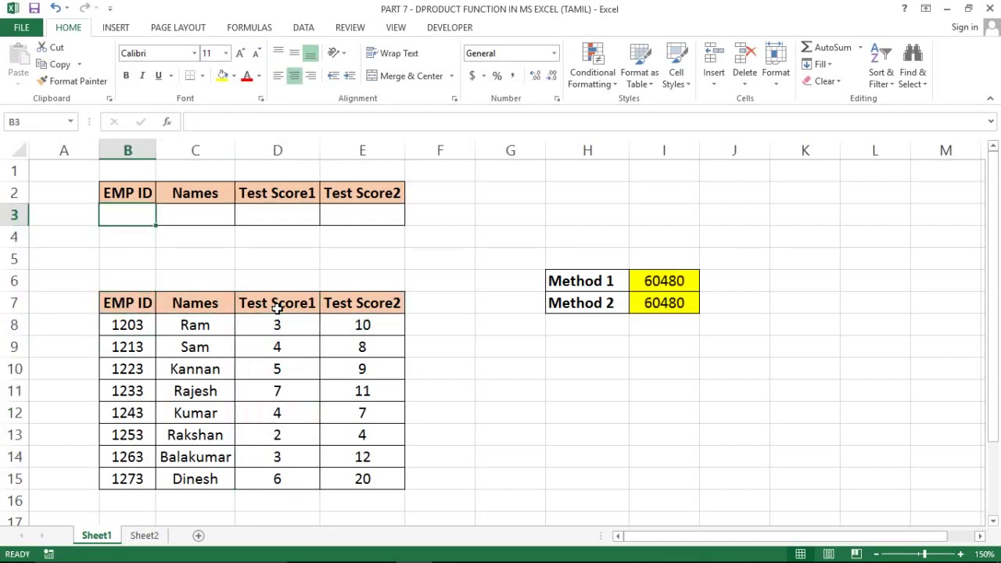
Step: Enter >5 as the Test Score1 criterion in cell D3
{"action": "key", "text": "Right"}
{"action": "key", "text": "Right"}
{"action": "type", "text": ">"}
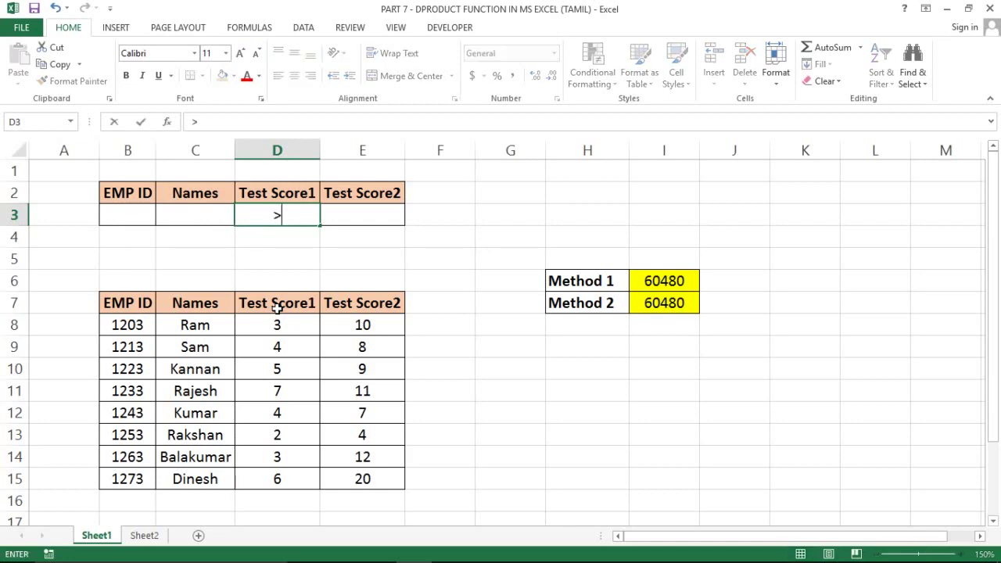
{"action": "type", "text": "5"}
{"action": "key", "text": "Return"}
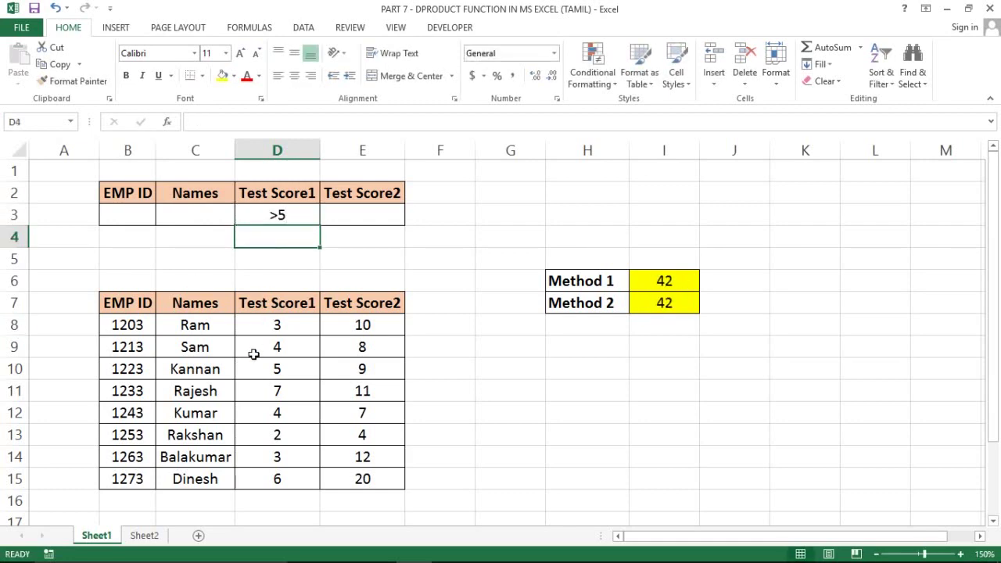
Step: Compare the Test Score1 values in D11 and D15 with the DPRODUCT result in I7
{"action": "left_click", "coordinate": [288, 349]}
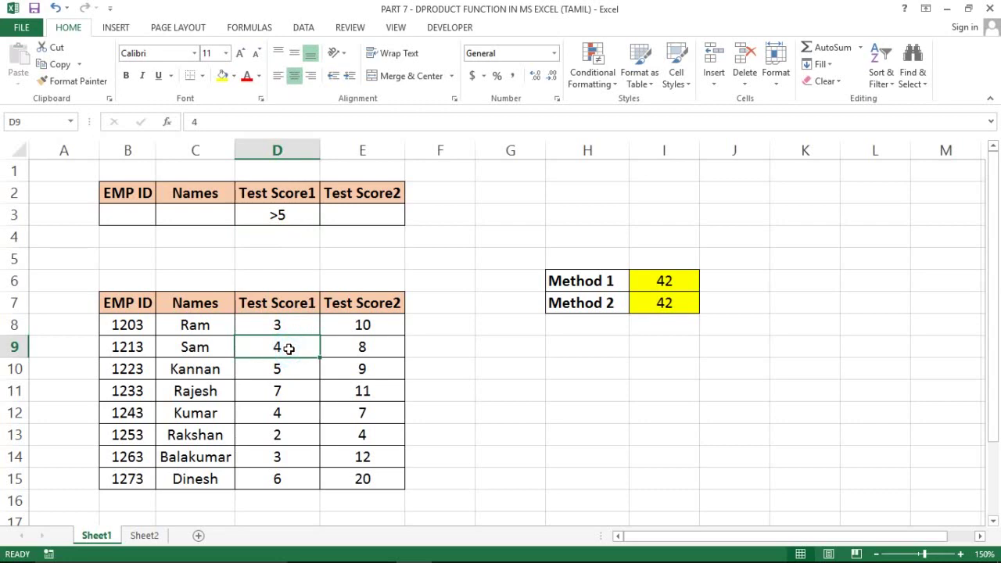
{"action": "left_click", "coordinate": [278, 388]}
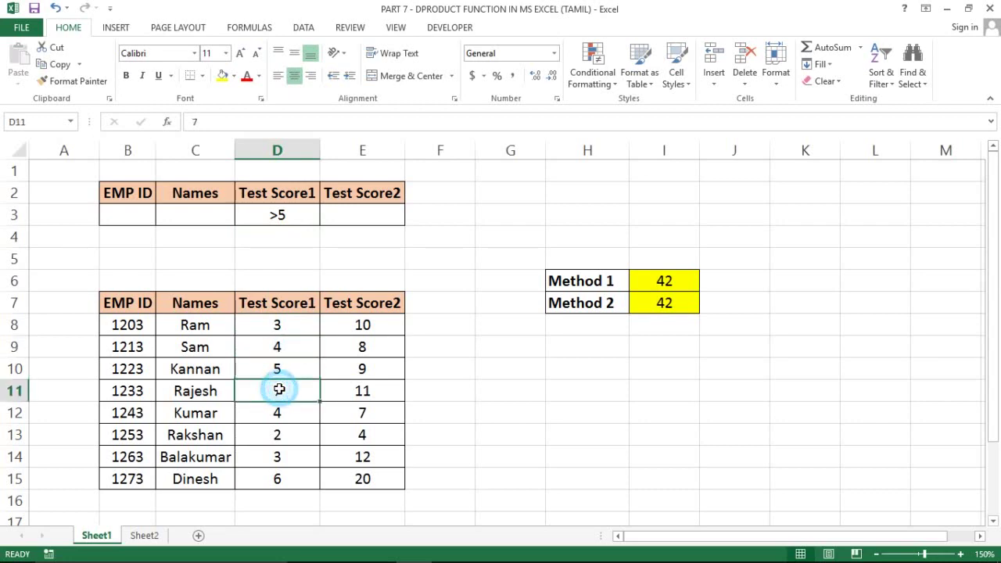
{"action": "left_click", "coordinate": [279, 477]}
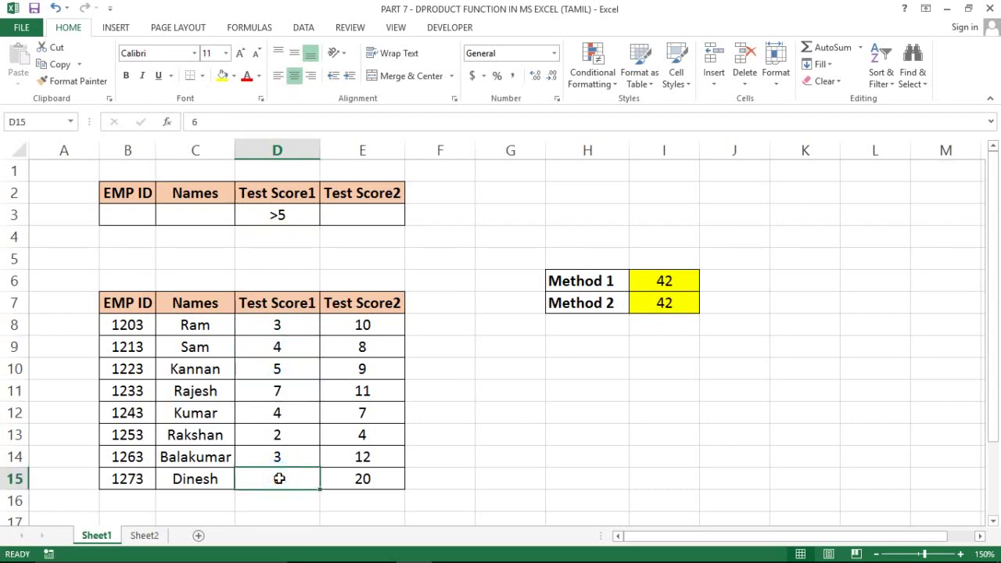
{"action": "left_click", "coordinate": [268, 387]}
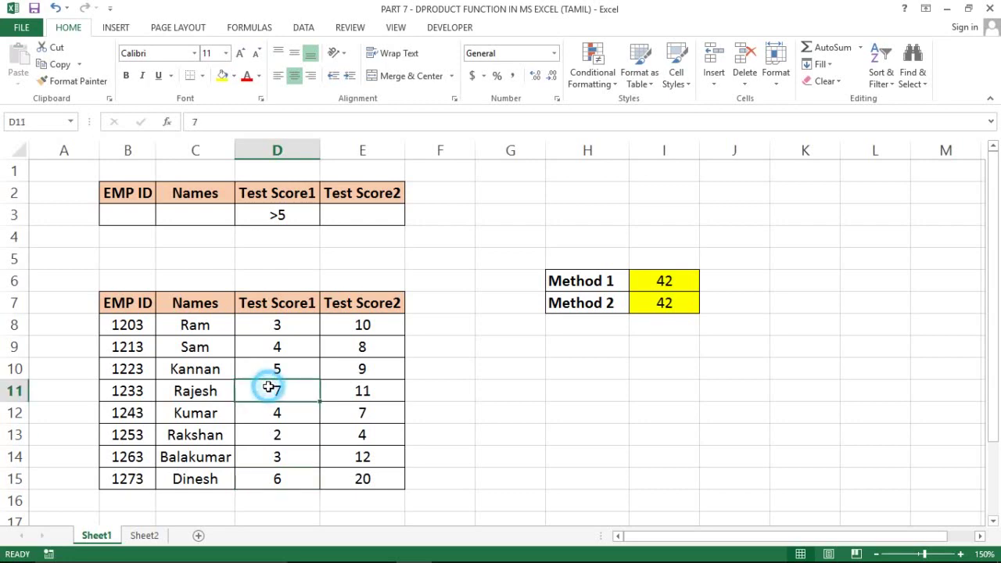
{"action": "left_click", "coordinate": [272, 479]}
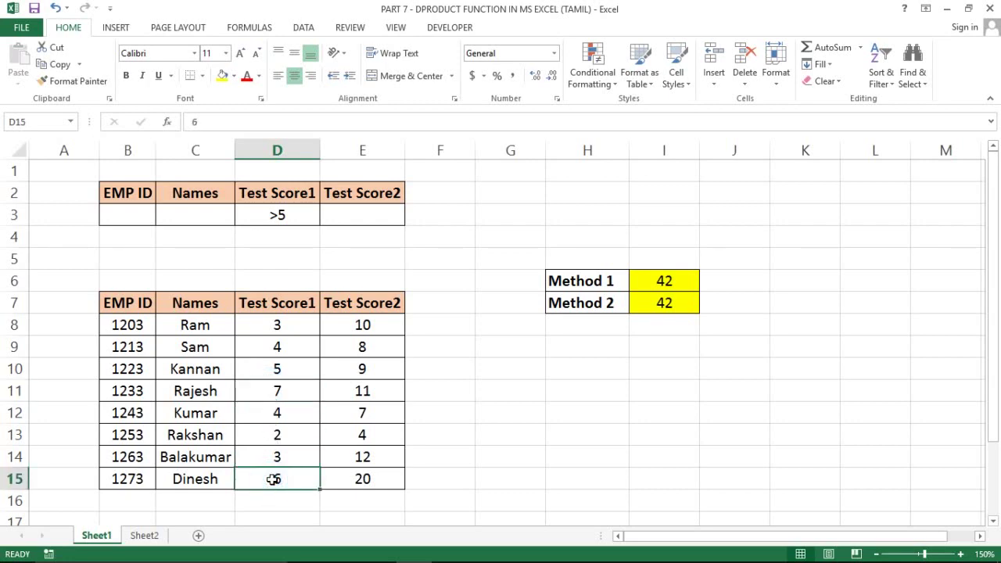
{"action": "left_click", "coordinate": [282, 390]}
{"action": "left_click", "coordinate": [664, 300]}
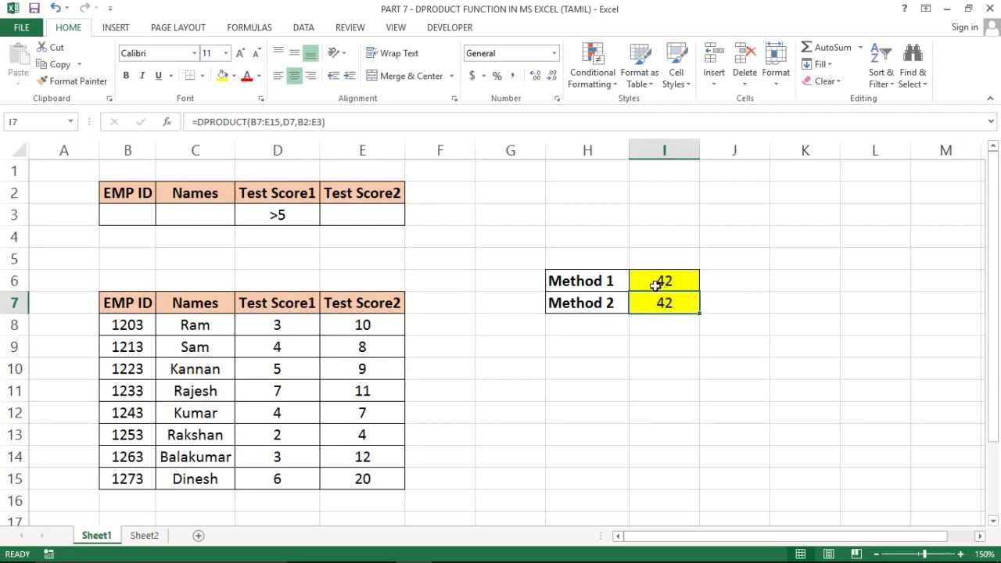
Step: Change the Test Score1 value in cell D13 to 8
{"action": "left_click", "coordinate": [655, 286]}
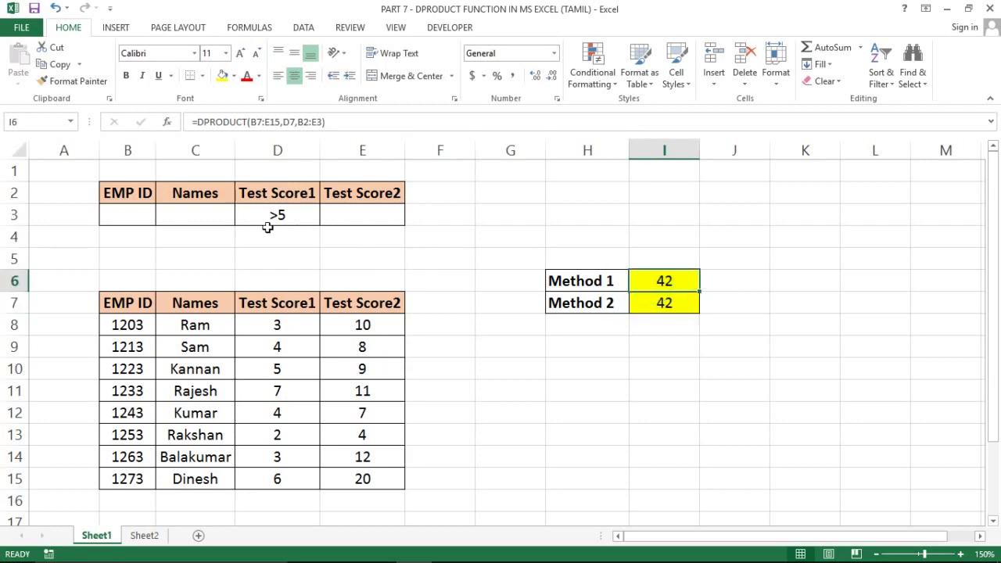
{"action": "double_click", "coordinate": [277, 347]}
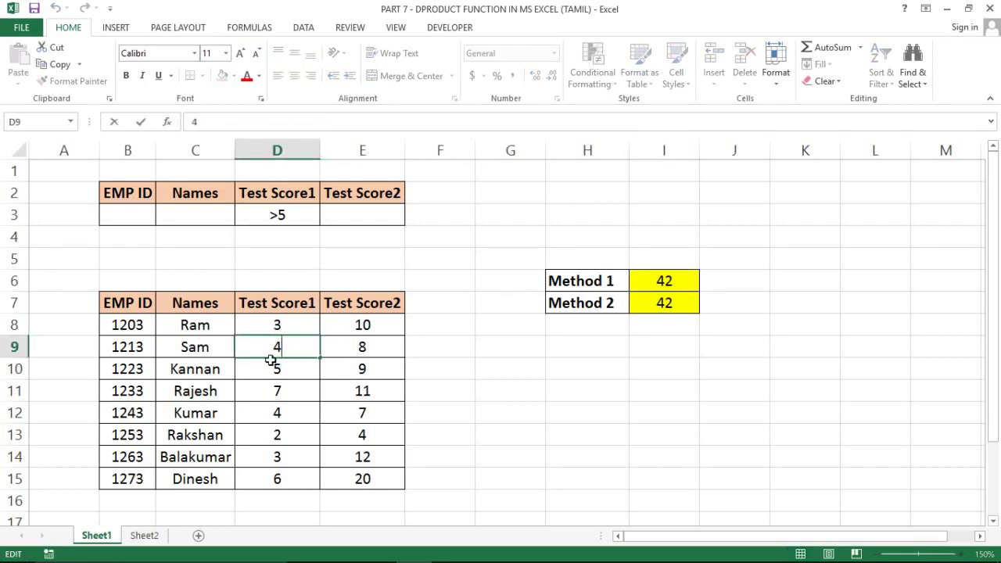
{"action": "key", "text": "Escape"}
{"action": "left_click", "coordinate": [271, 389]}
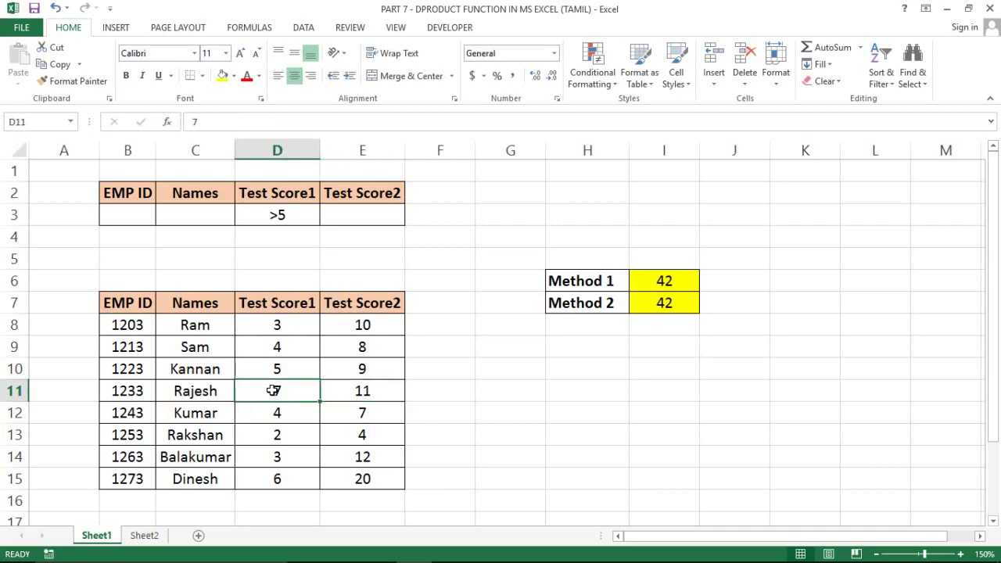
{"action": "left_click", "coordinate": [275, 430]}
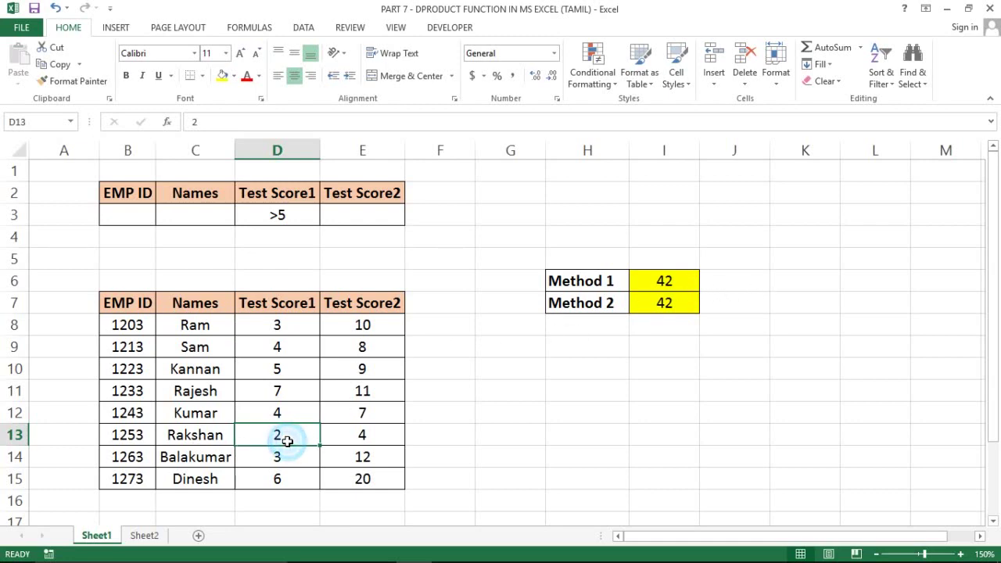
{"action": "type", "text": "8"}
{"action": "key", "text": "Return"}
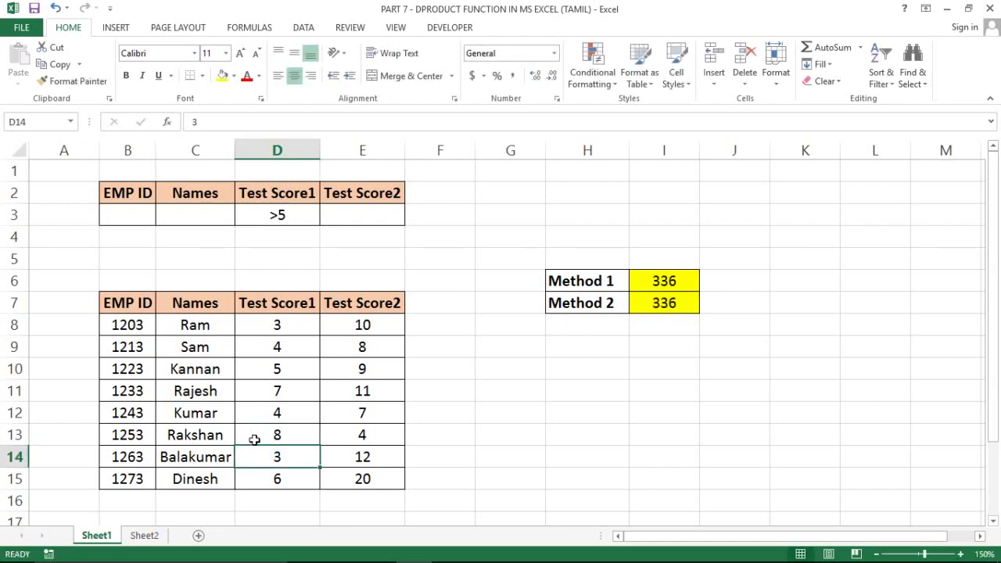
{"action": "left_click", "coordinate": [276, 436]}
Step: Check the product with the formula =42*8 in cell G12 and clear the cell
{"action": "left_click", "coordinate": [501, 417]}
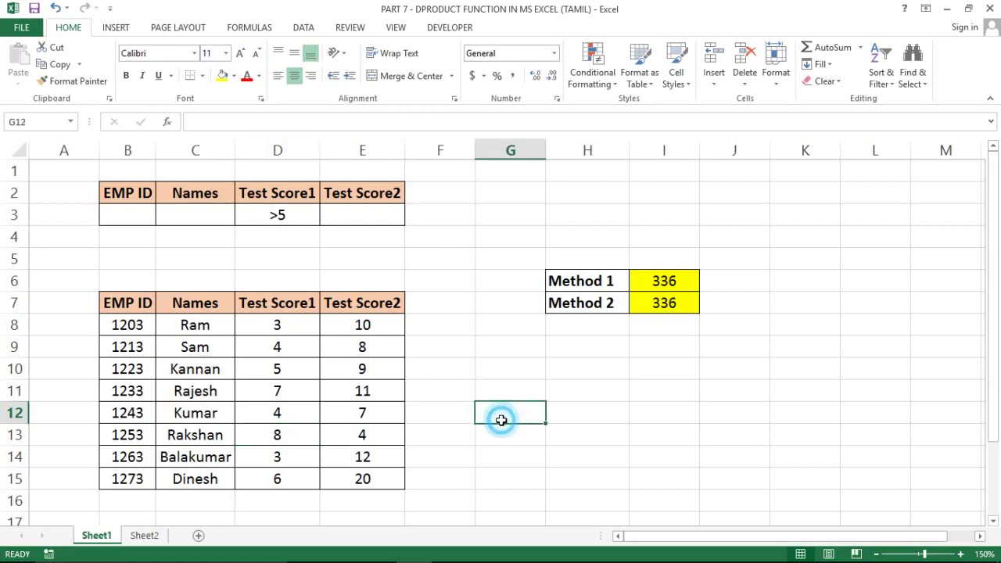
{"action": "type", "text": "=42"}
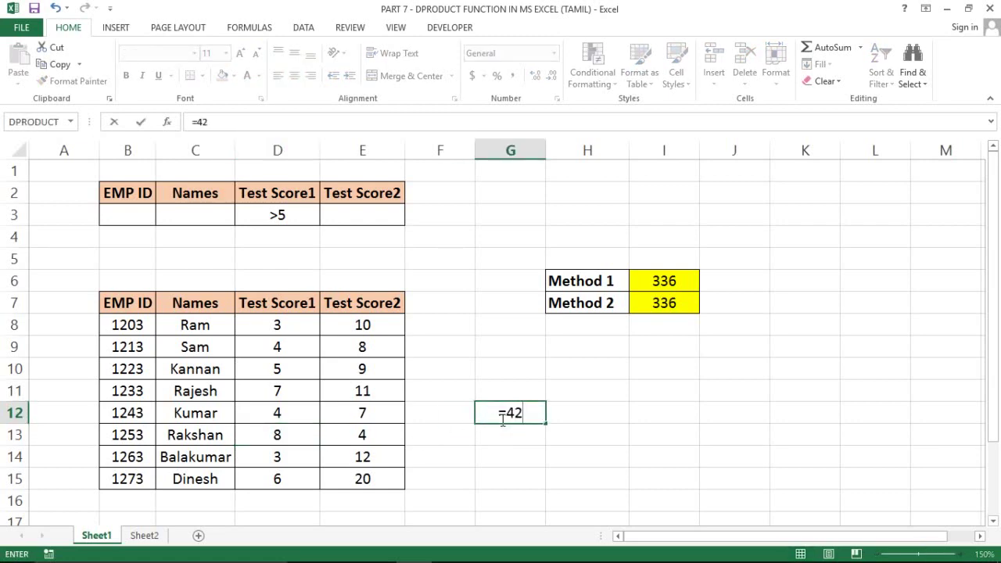
{"action": "type", "text": "*8"}
{"action": "key", "text": "Return"}
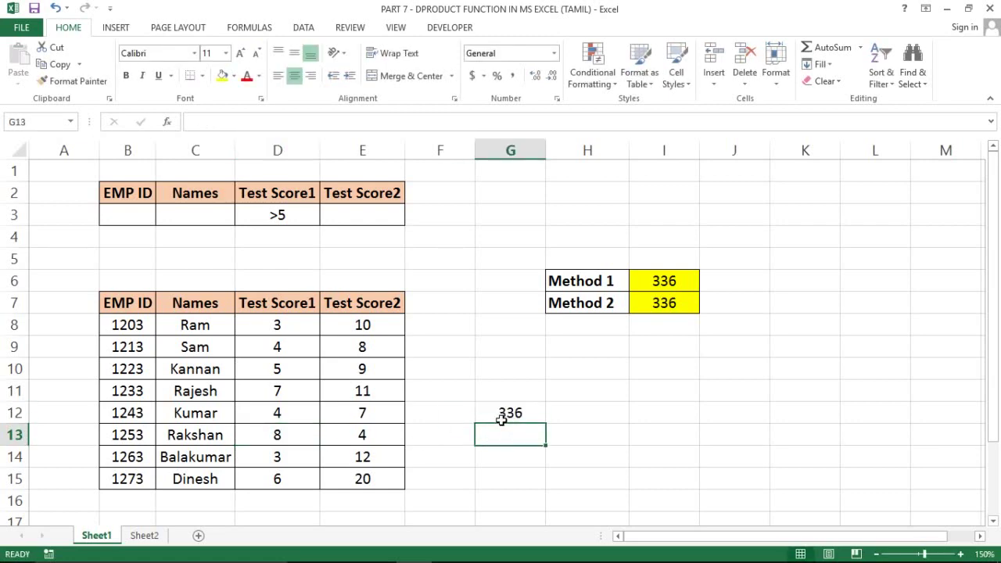
{"action": "left_click", "coordinate": [497, 412]}
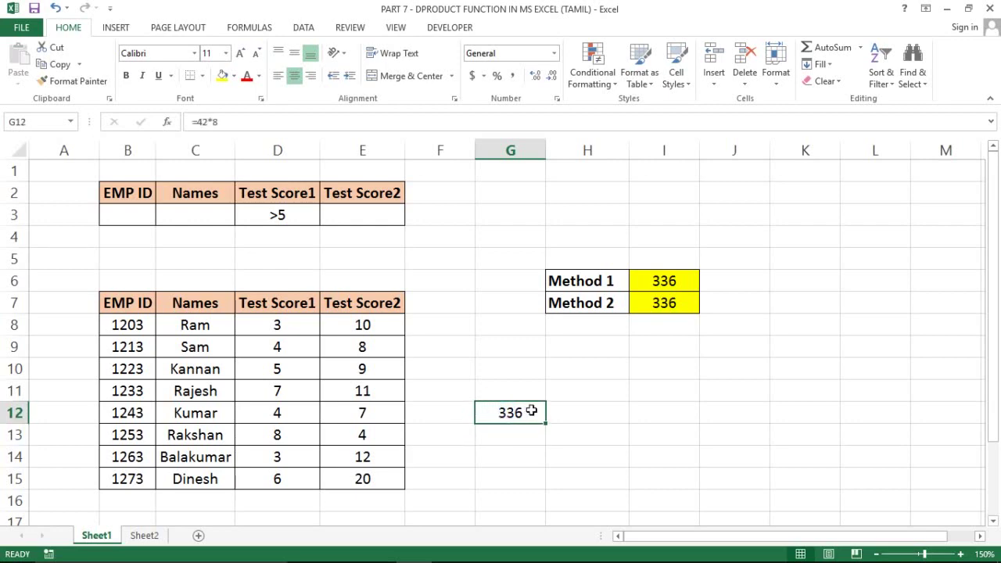
{"action": "key", "text": "Delete"}
{"action": "left_click", "coordinate": [556, 409]}
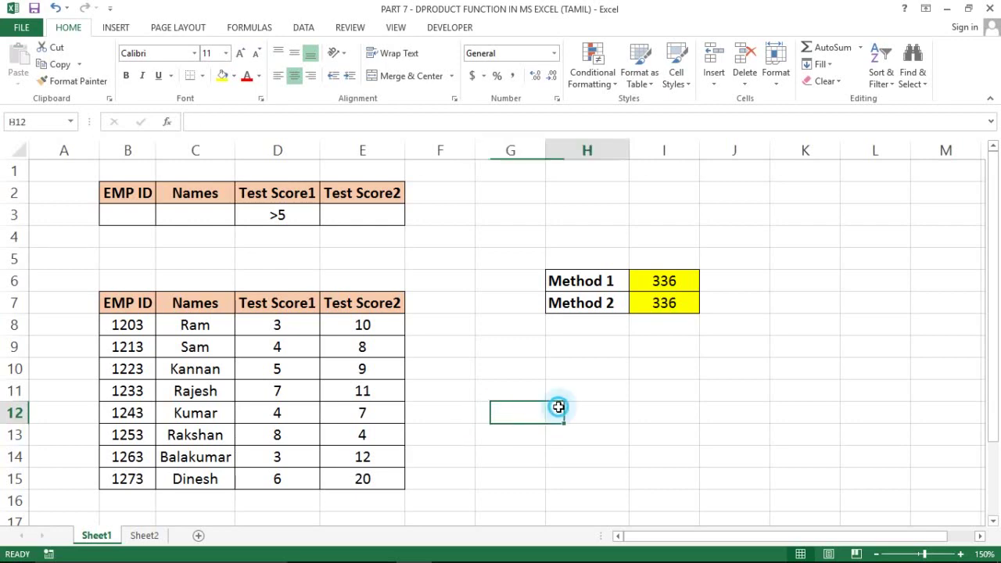
Step: Review the headers and criteria cells across the range B2:E3
{"action": "left_click", "coordinate": [325, 373]}
{"action": "key", "text": "ctrl+Up"}
{"action": "key", "text": "ctrl+Up"}
{"action": "key", "text": "ctrl+Up"}
{"action": "key", "text": "Down"}
{"action": "key", "text": "Left"}
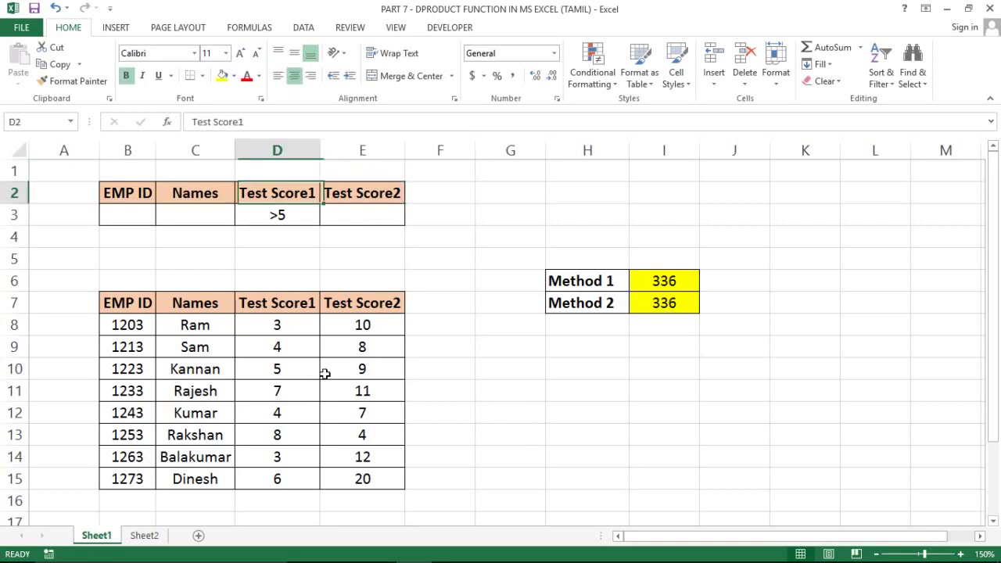
{"action": "key", "text": "Left"}
{"action": "key", "text": "Left"}
{"action": "key", "text": "Down"}
{"action": "key", "text": "Right"}
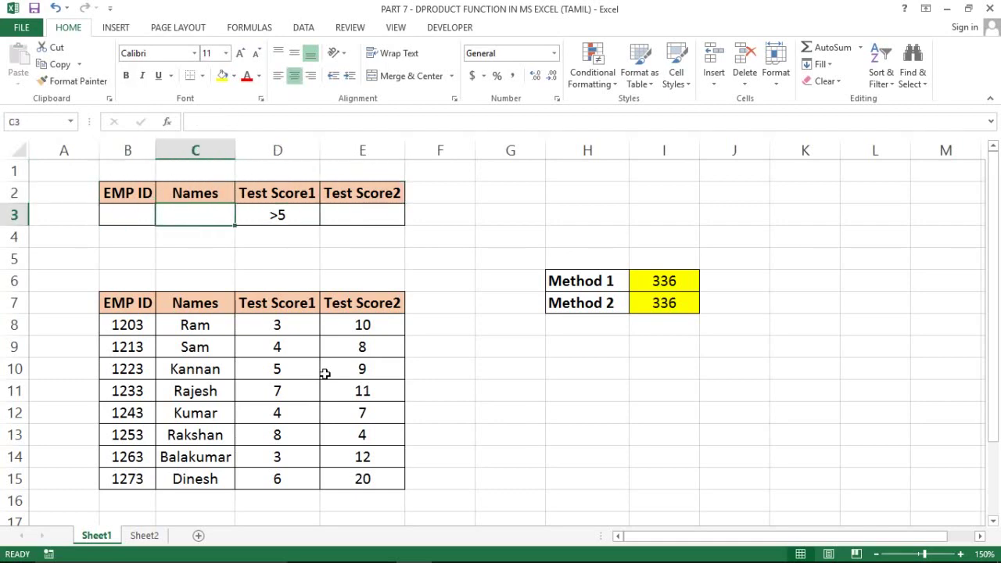
{"action": "key", "text": "Left"}
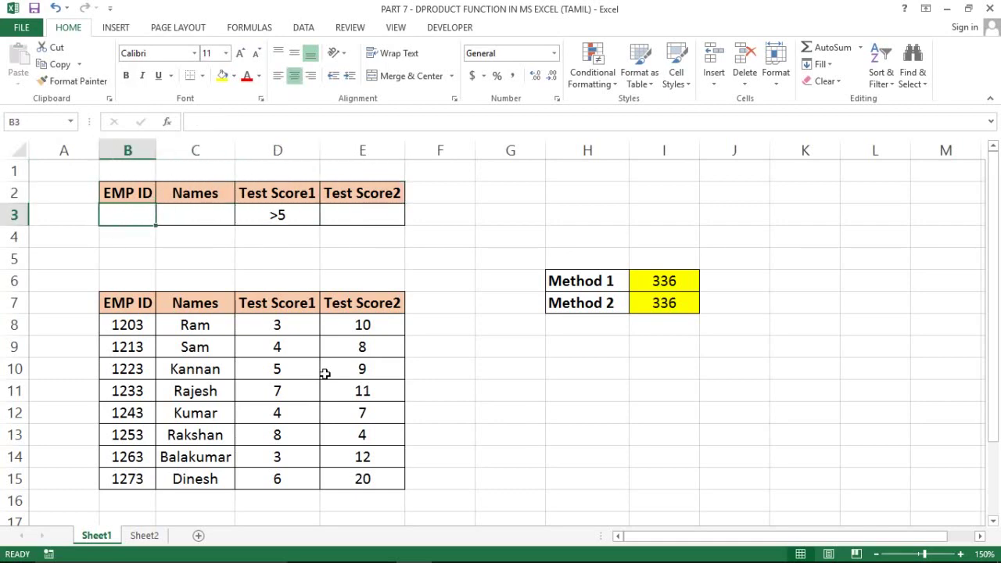
{"action": "key", "text": "Right"}
{"action": "key", "text": "Right"}
{"action": "key", "text": "Right"}
Step: Enter the employee ID from B11 as the EMP ID criterion in cell B3, alongside the >5 score criterion
{"action": "key", "text": "Left"}
{"action": "key", "text": "Left"}
{"action": "key", "text": "Left"}
{"action": "key", "text": "Left"}
{"action": "key", "text": "Right"}
{"action": "type", "text": "1233"}
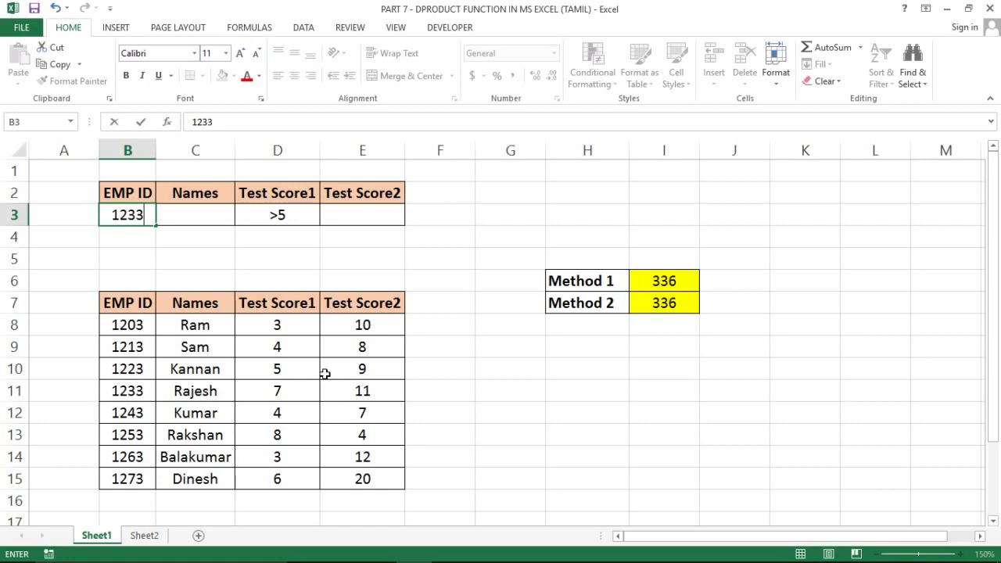
{"action": "key", "text": "Return"}
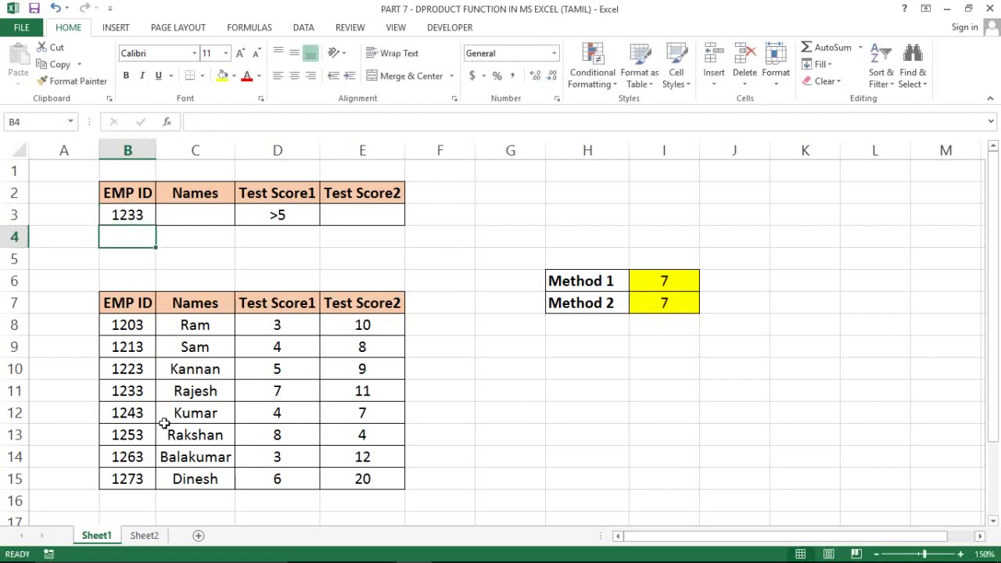
Step: Copy the employee ID from cell B11 into cell B13
{"action": "left_click", "coordinate": [131, 391]}
{"action": "key", "text": "shift+Right"}
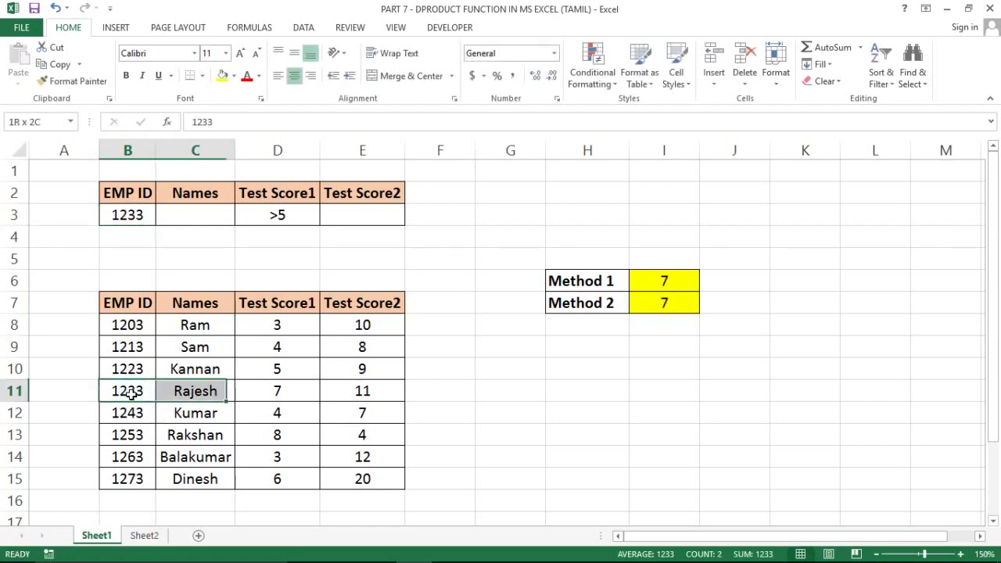
{"action": "key", "text": "Down"}
{"action": "key", "text": "Up"}
{"action": "key", "text": "ctrl+c"}
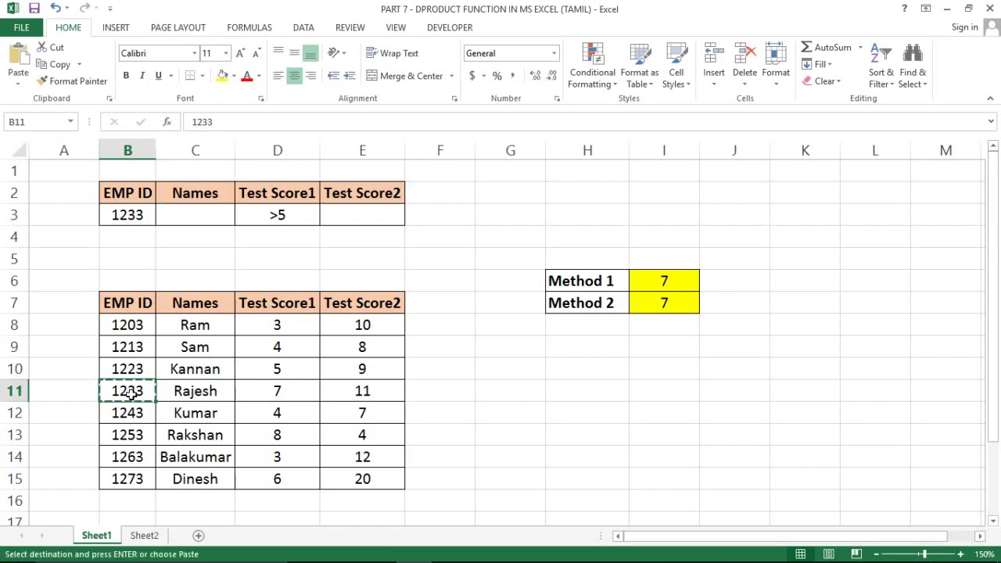
{"action": "key", "text": "Down"}
{"action": "key", "text": "Down"}
{"action": "key", "text": "ctrl+v"}
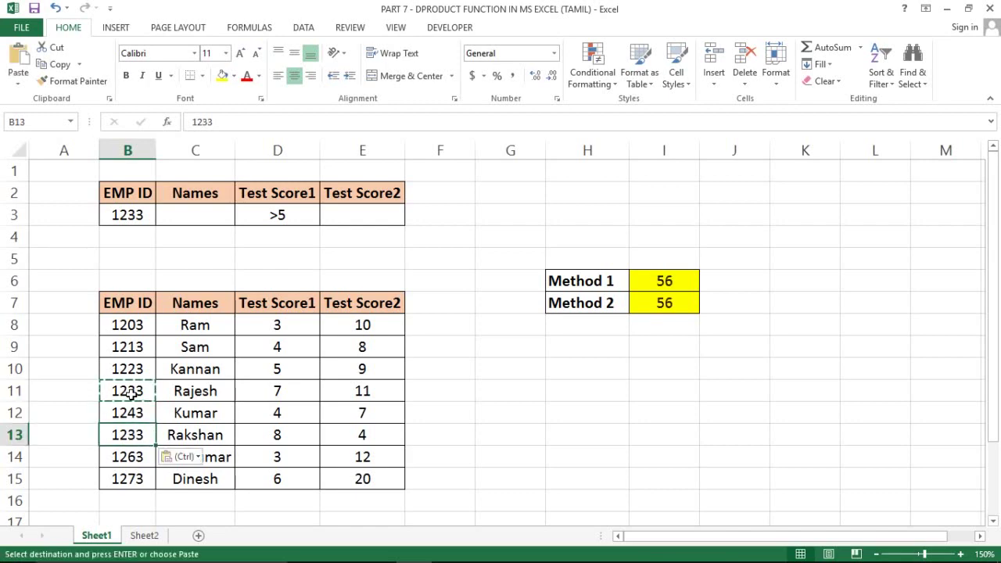
Step: Examine the Test Score1 values in D11 and D13 for the two rows sharing the same employee ID
{"action": "key", "text": "Right"}
{"action": "key", "text": "Right"}
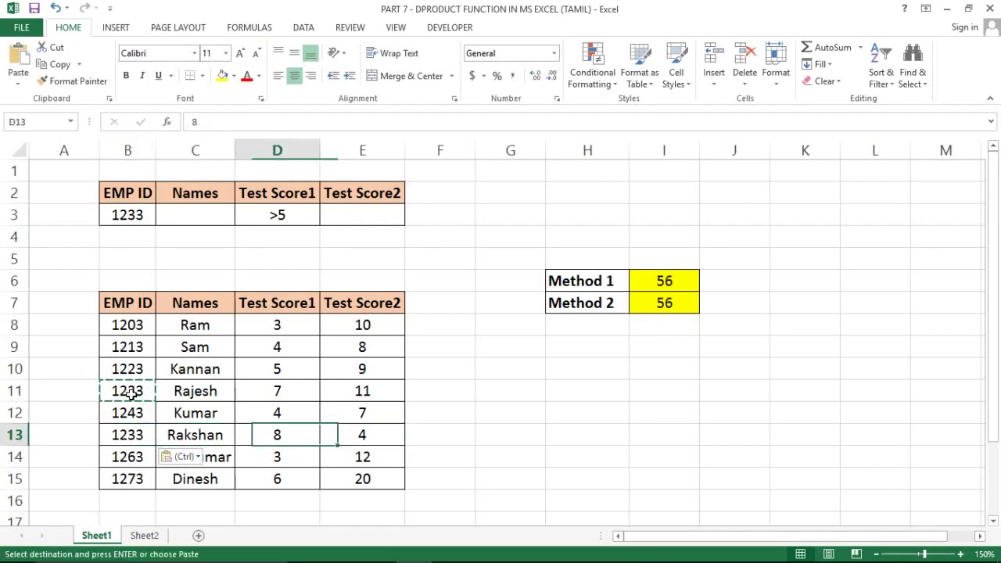
{"action": "key", "text": "Up"}
{"action": "key", "text": "Up"}
{"action": "key", "text": "Up"}
{"action": "key", "text": "Down"}
{"action": "key", "text": "Down"}
{"action": "key", "text": "Down"}
{"action": "key", "text": "Down"}
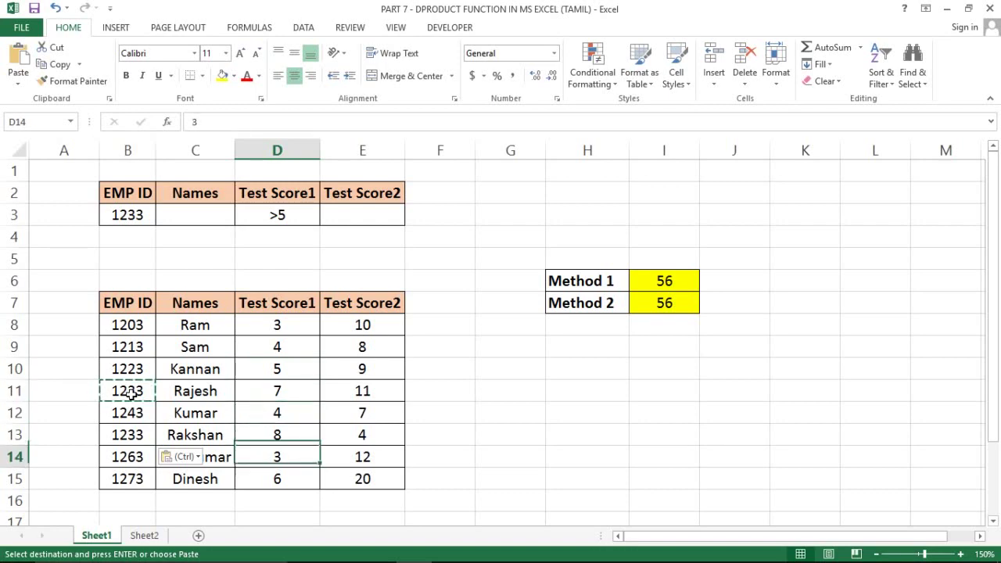
{"action": "key", "text": "Up"}
{"action": "key", "text": "Left"}
{"action": "key", "text": "Left"}
{"action": "key", "text": "Left"}
Step: Paste the copied employee ID into cell B15 and undo the paste
{"action": "key", "text": "Right"}
{"action": "key", "text": "Down"}
{"action": "key", "text": "Down"}
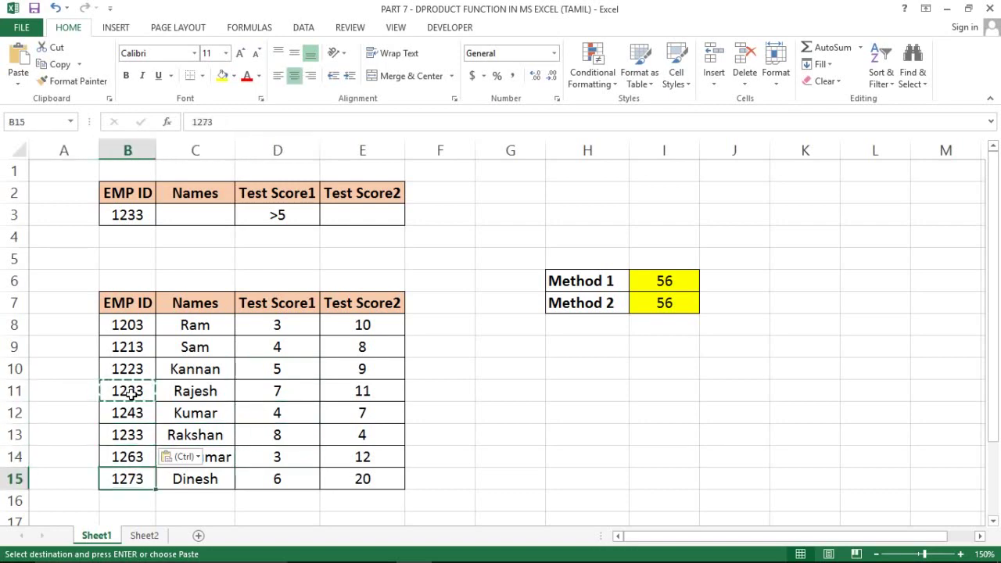
{"action": "key", "text": "Down"}
{"action": "key", "text": "Up"}
{"action": "key", "text": "ctrl+v"}
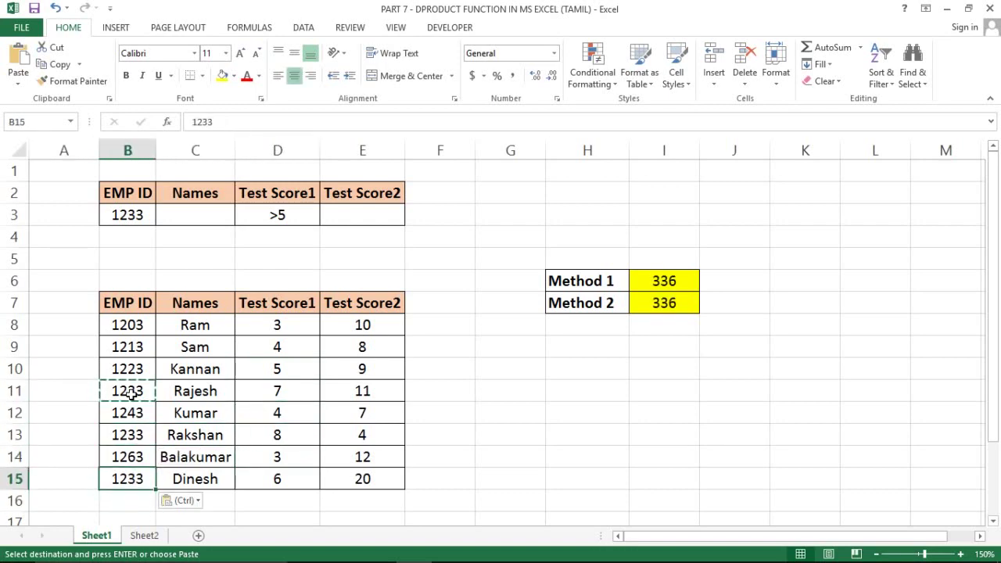
{"action": "key", "text": "ctrl+z"}
{"action": "key", "text": "Escape"}
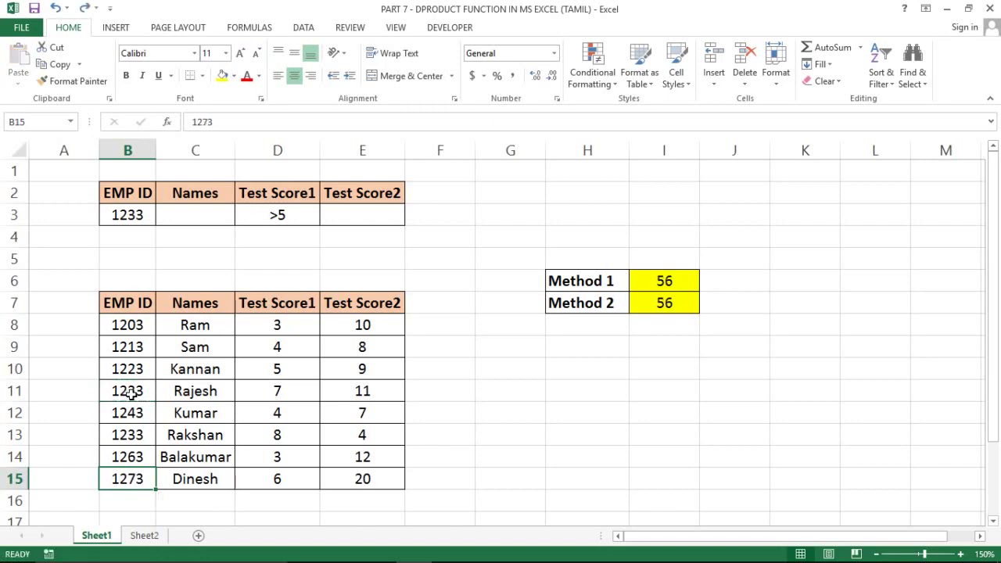
Step: Compare the employee ID in B11 and the score in D11 with the criteria in B3 and D3
{"action": "key", "text": "Up"}
{"action": "key", "text": "Up"}
{"action": "left_click", "coordinate": [131, 393]}
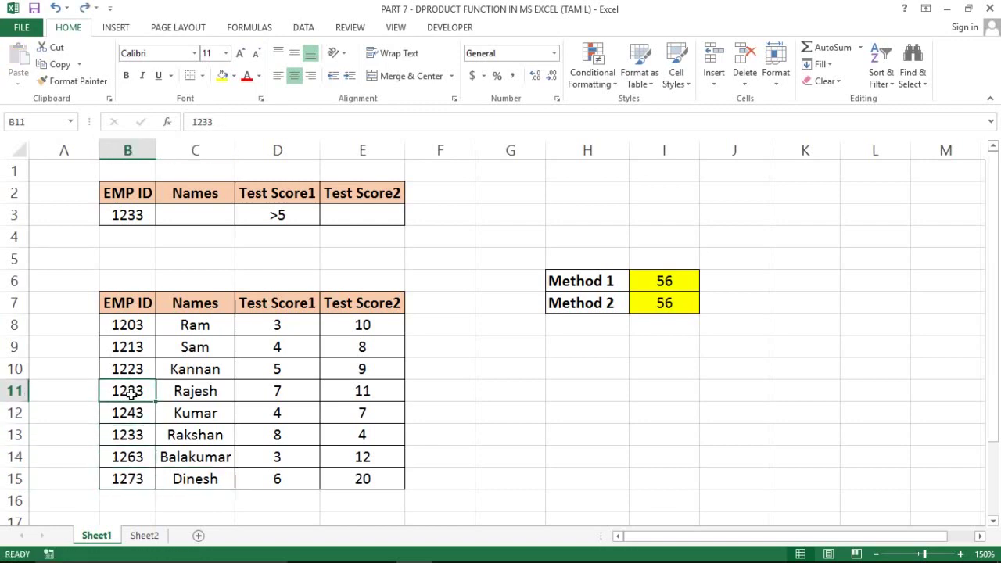
{"action": "left_click", "coordinate": [129, 210]}
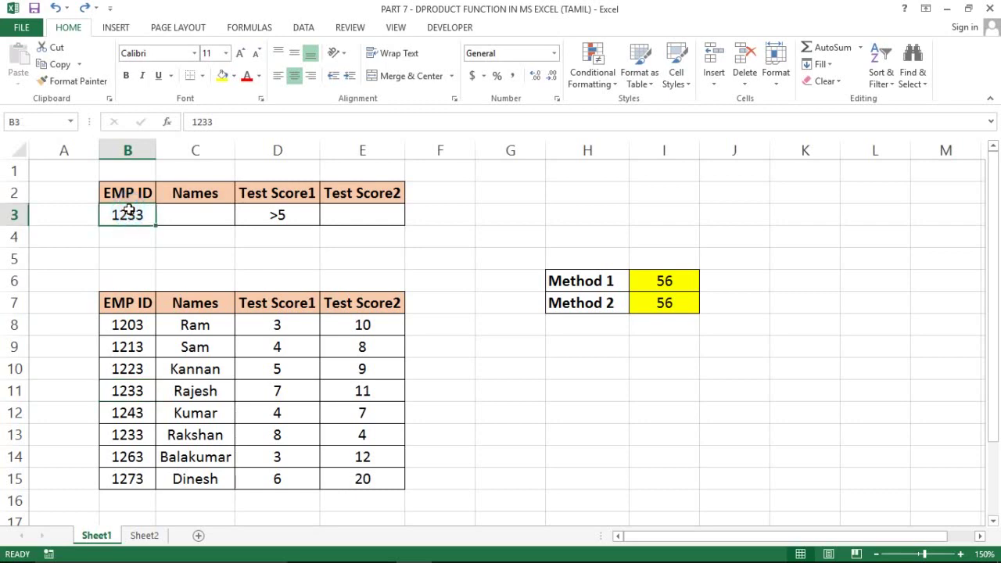
{"action": "left_click", "coordinate": [131, 388]}
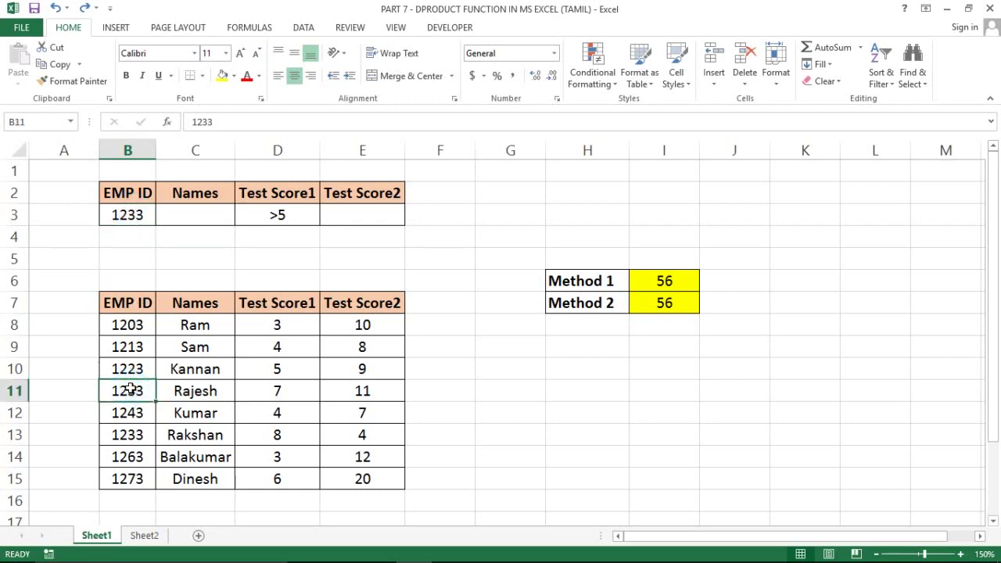
{"action": "left_click", "coordinate": [265, 390]}
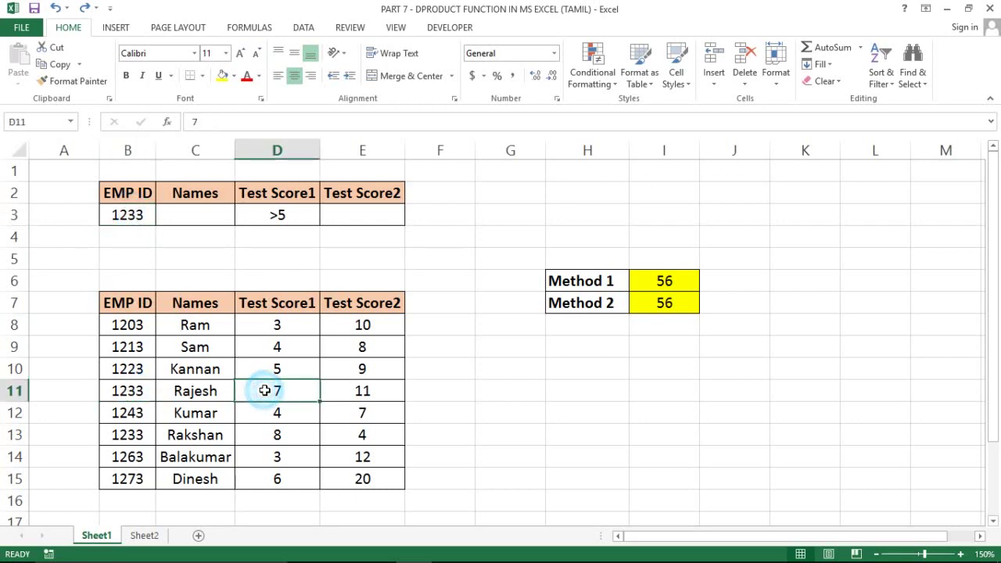
{"action": "left_click", "coordinate": [286, 214]}
Step: Review the employee IDs in B11:B15 and the Test Score1 value in D11
{"action": "left_click", "coordinate": [132, 388]}
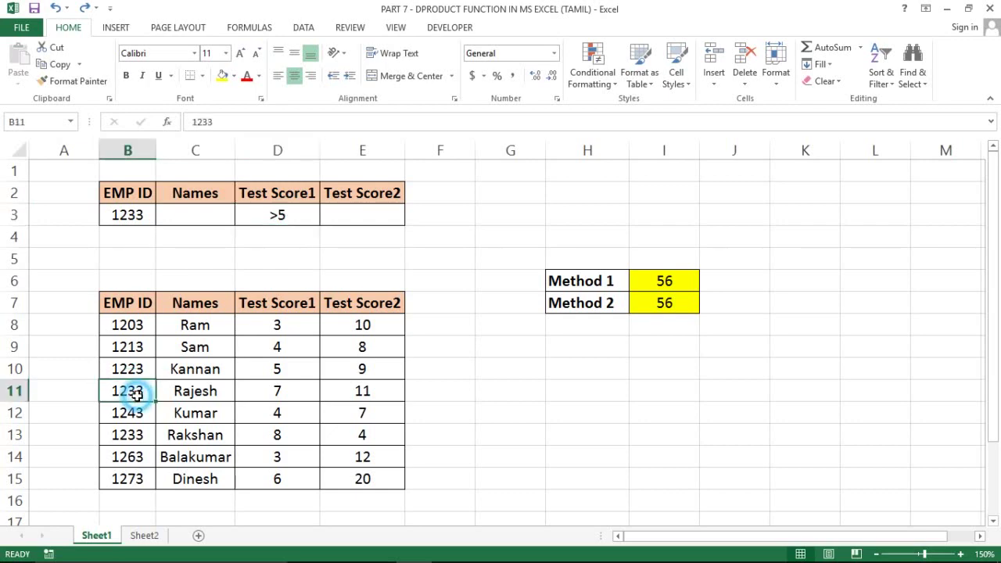
{"action": "key", "text": "shift+Down"}
{"action": "key", "text": "shift+Down"}
{"action": "key", "text": "shift+Down"}
{"action": "key", "text": "shift+Down"}
{"action": "key", "text": "Up"}
{"action": "key", "text": "Right"}
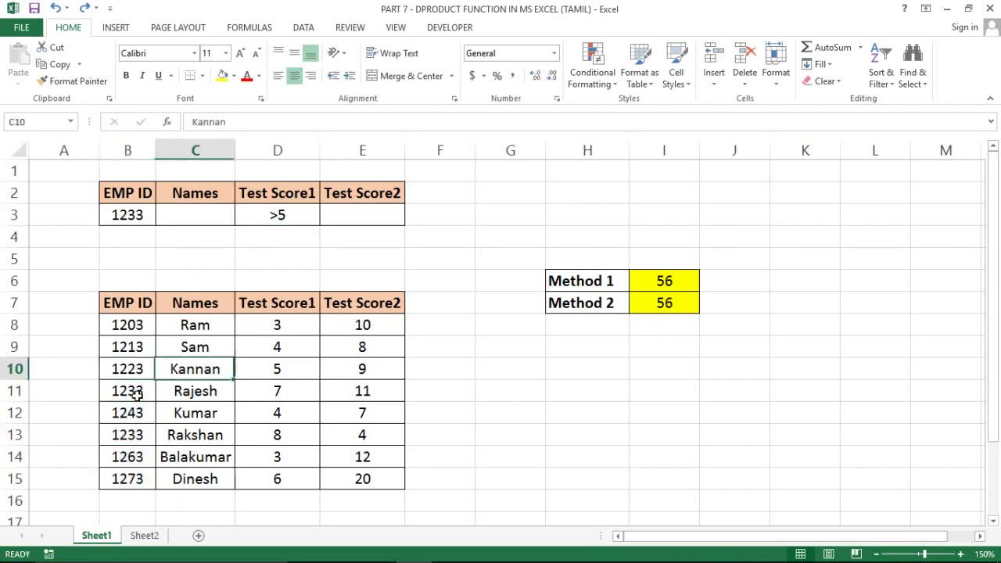
{"action": "key", "text": "Right"}
{"action": "key", "text": "Down"}
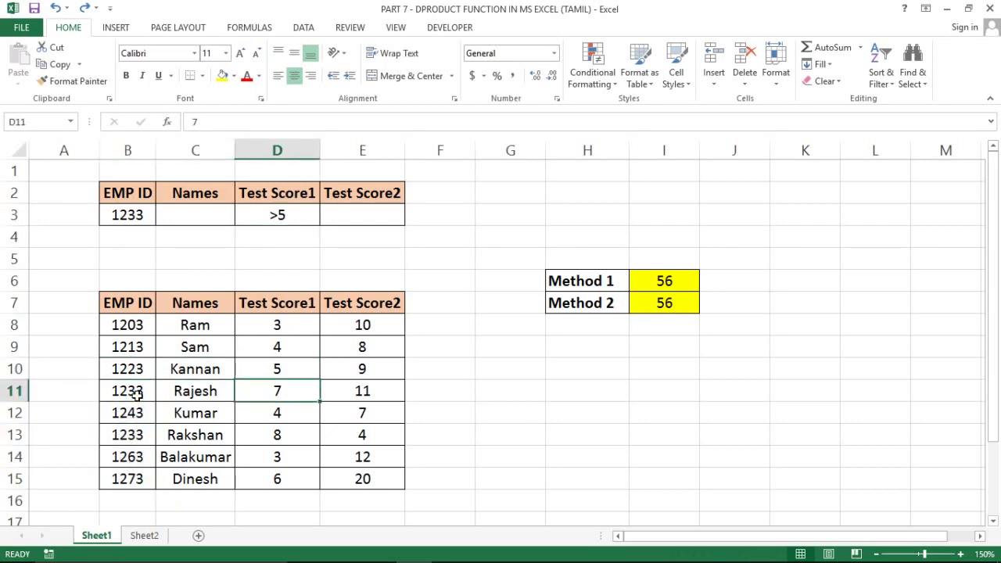
Step: Check the row 15 score in D15 and employee ID in B15 against the score criterion in D3
{"action": "left_click", "coordinate": [287, 232]}
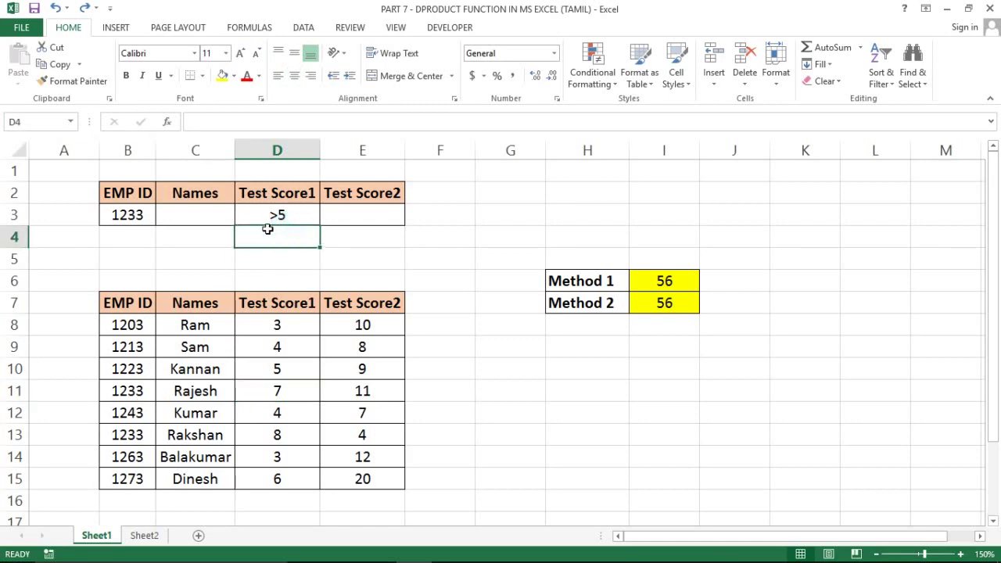
{"action": "left_click", "coordinate": [278, 215]}
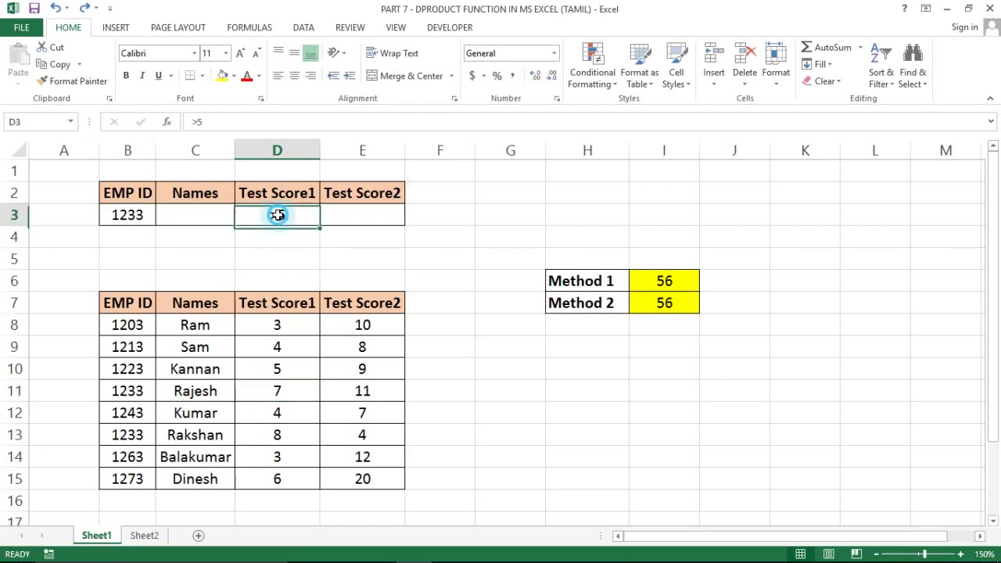
{"action": "left_click", "coordinate": [271, 481]}
{"action": "key", "text": "shift+space"}
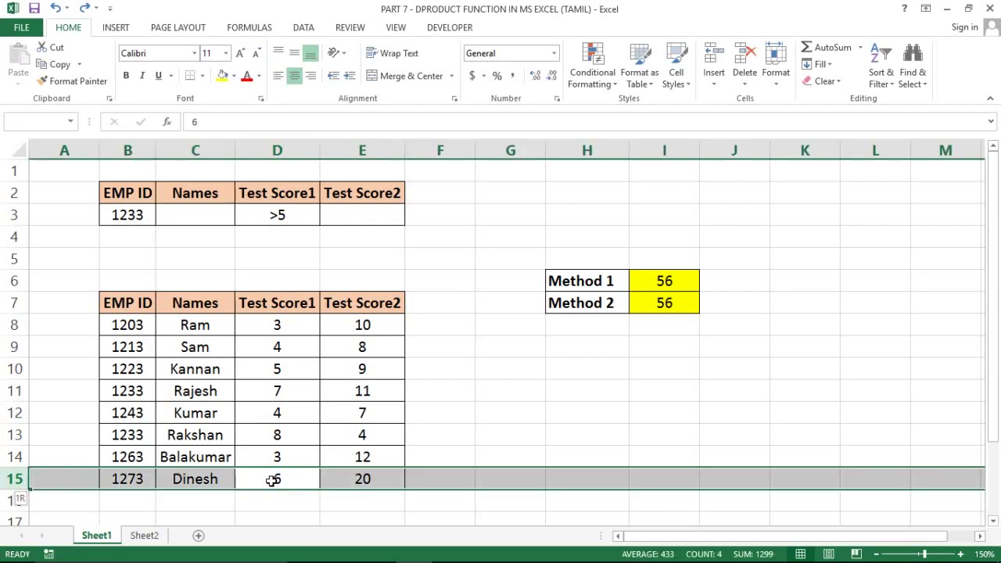
{"action": "left_click", "coordinate": [271, 481]}
{"action": "key", "text": "shift+space"}
{"action": "key", "text": "Left"}
{"action": "key", "text": "Left"}
{"action": "key", "text": "Left"}
{"action": "key", "text": "Right"}
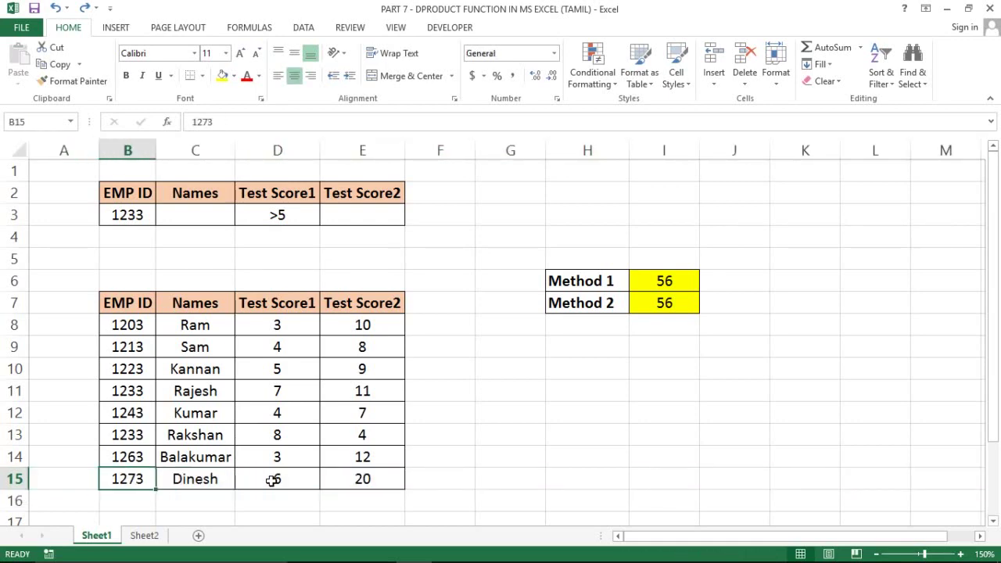
{"action": "key", "text": "Right"}
{"action": "key", "text": "Right"}
{"action": "key", "text": "Right"}
{"action": "key", "text": "Left"}
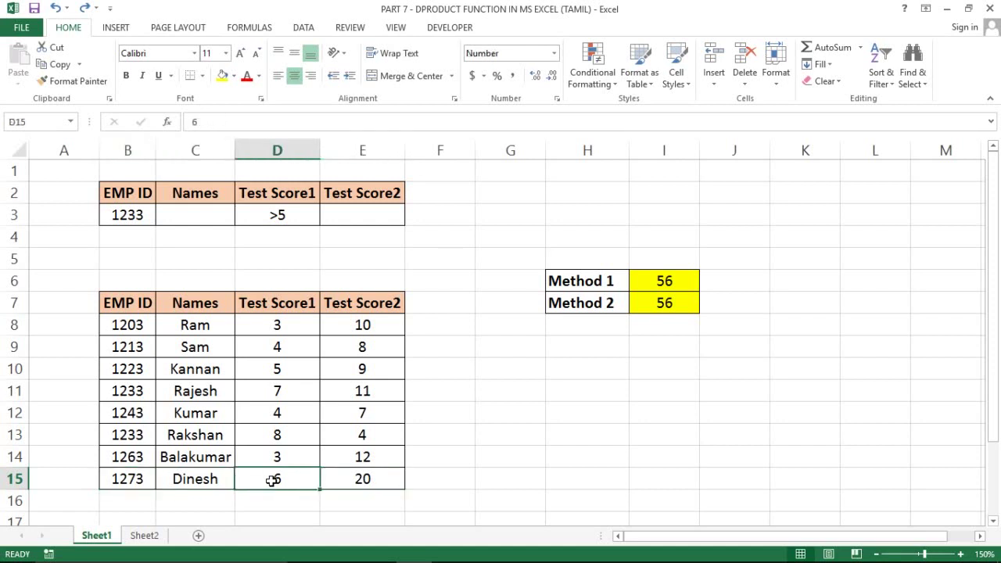
Step: Review the Test Score1 criterion in D3 together with the employee ID criterion in B3
{"action": "key", "text": "Up"}
{"action": "key", "text": "Up"}
{"action": "key", "text": "Up"}
{"action": "key", "text": "Up"}
{"action": "key", "text": "Up"}
{"action": "key", "text": "Up"}
{"action": "key", "text": "Up"}
{"action": "key", "text": "Up"}
{"action": "key", "text": "Up"}
{"action": "key", "text": "Up"}
{"action": "key", "text": "Up"}
{"action": "key", "text": "Up"}
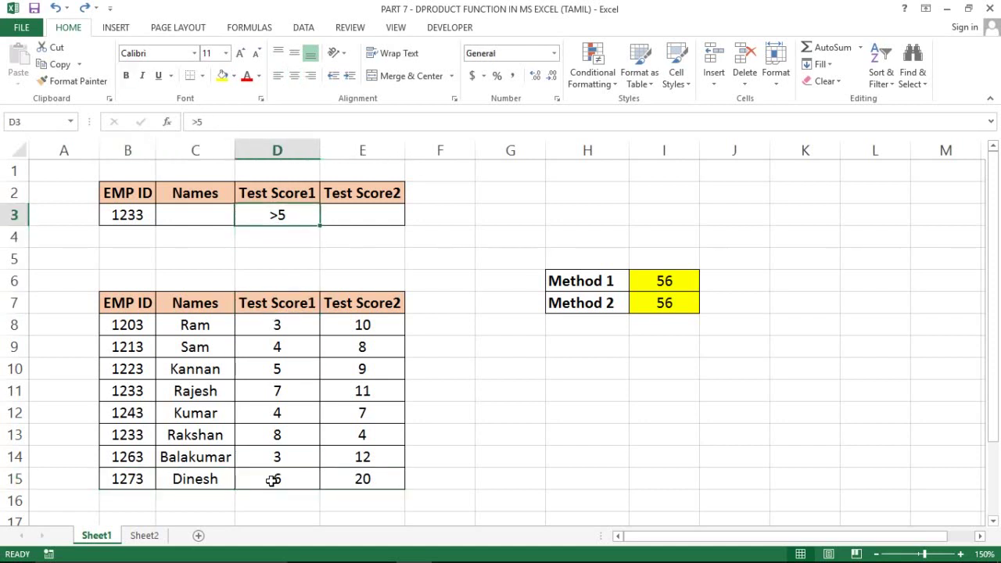
{"action": "key", "text": "Left"}
{"action": "key", "text": "Left"}
{"action": "key", "text": "Right"}
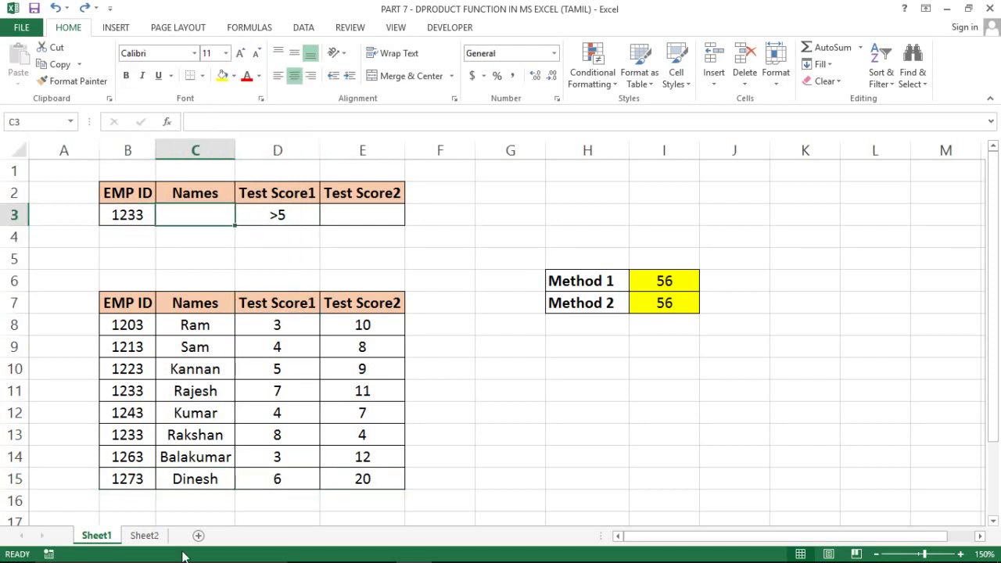
Step: Start a DPRODUCT formula in Sheet2 cell I6, using B7:E15 as the database
{"action": "left_click", "coordinate": [143, 538]}
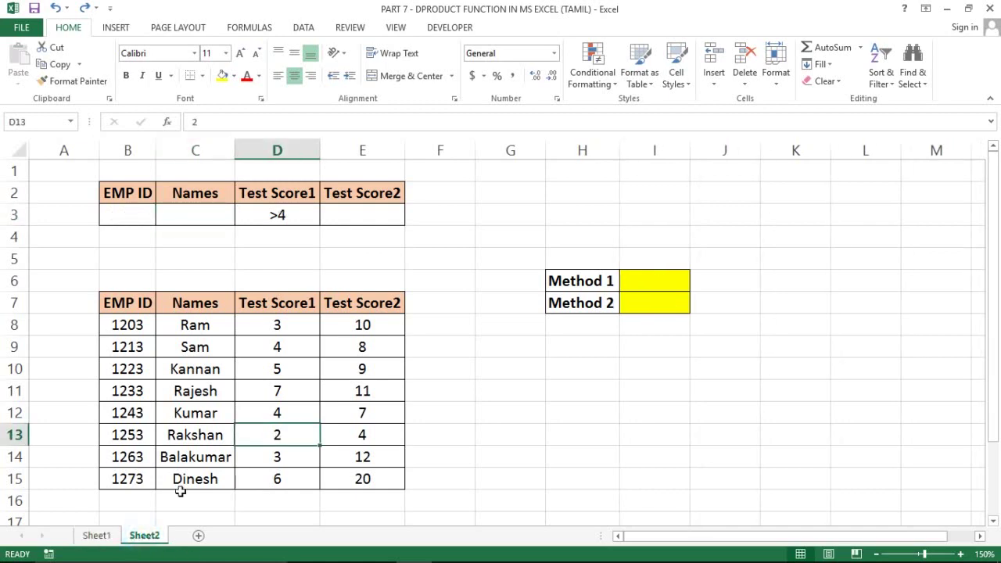
{"action": "left_click", "coordinate": [364, 387]}
{"action": "left_click", "coordinate": [659, 279]}
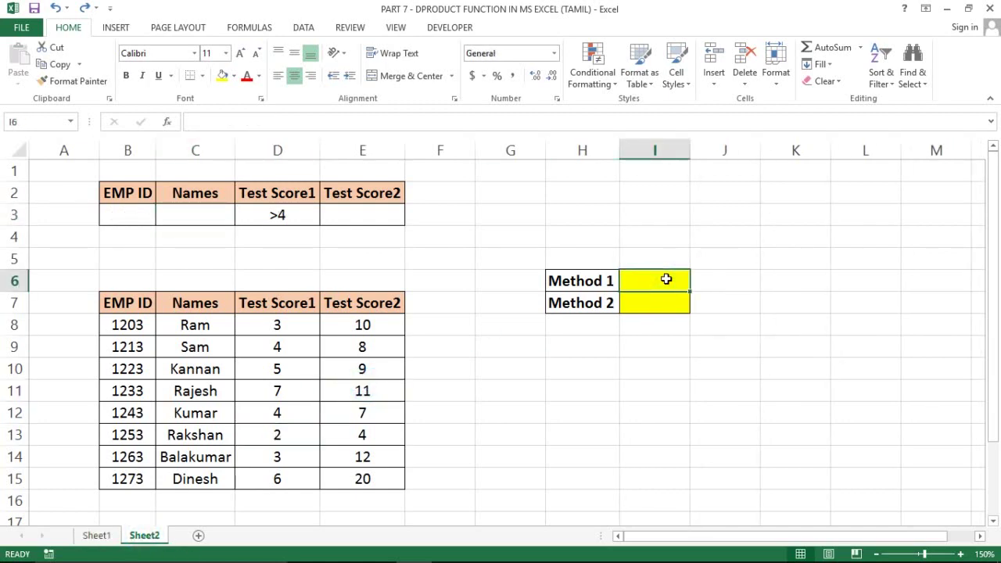
{"action": "type", "text": "=dpr"}
{"action": "key", "text": "Tab"}
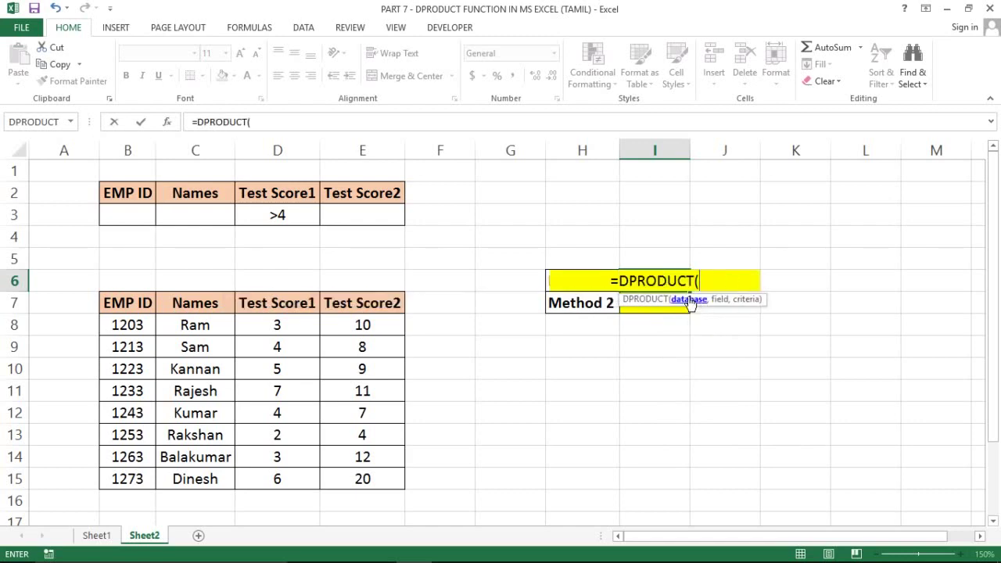
{"action": "left_click_drag", "start_coordinate": [129, 304], "coordinate": [362, 305]}
{"action": "key", "text": "ctrl+shift+Down"}
{"action": "type", "text": ","}
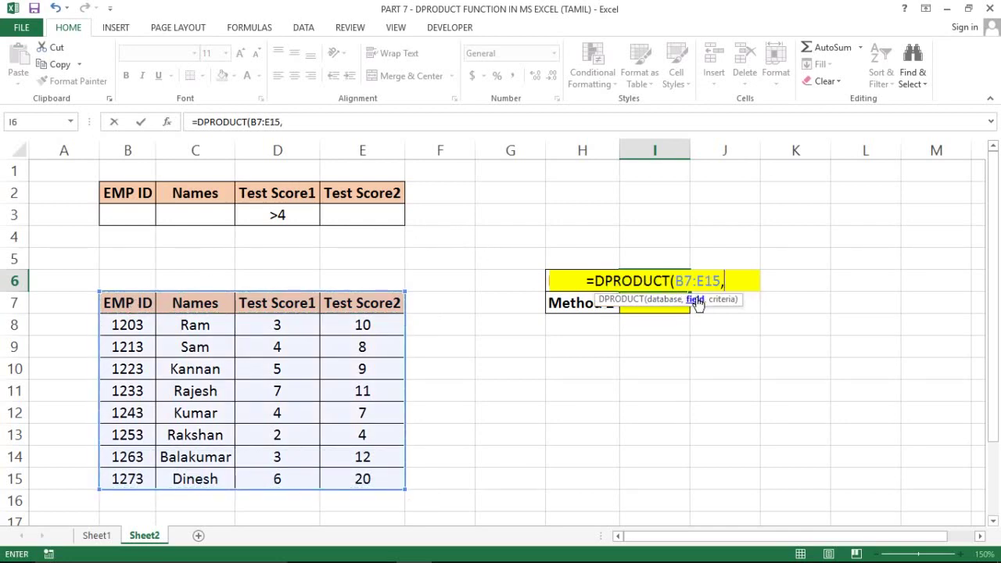
Step: Complete the DPRODUCT formula in I6 with "Test Score1" as the field and B2:E3 as the criteria range
{"action": "type", "text": "\""}
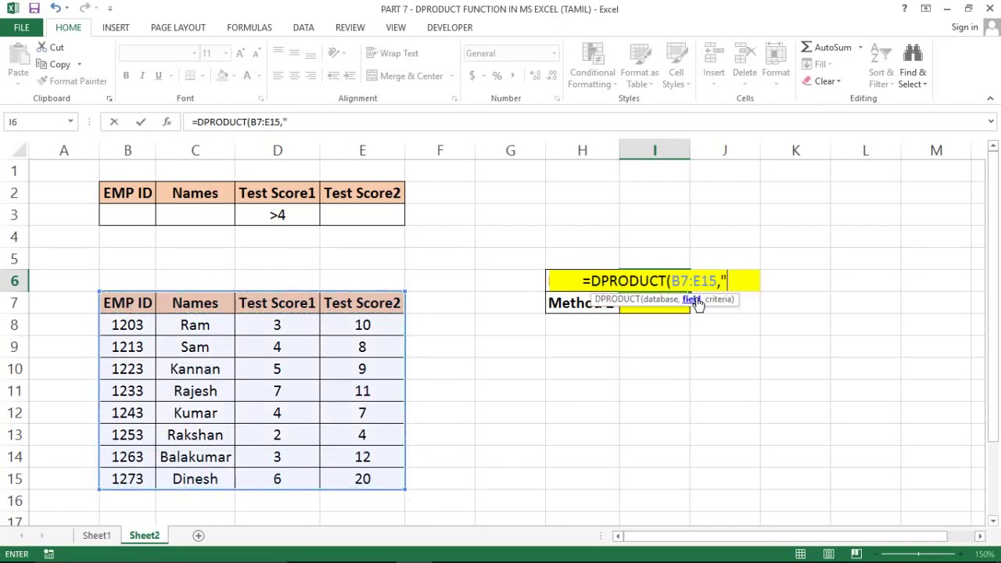
{"action": "type", "text": "Test"}
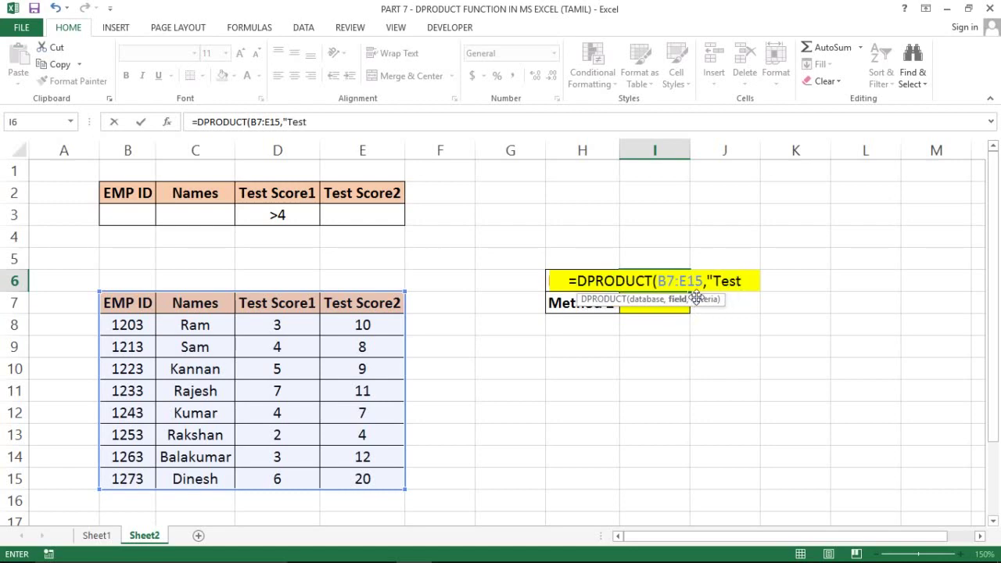
{"action": "type", "text": " Score"}
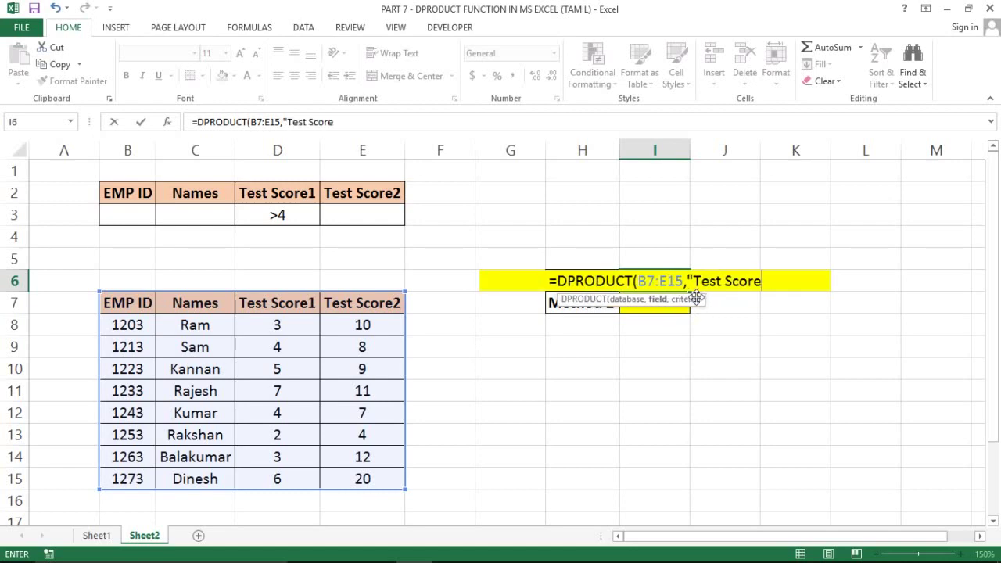
{"action": "type", "text": "1\""}
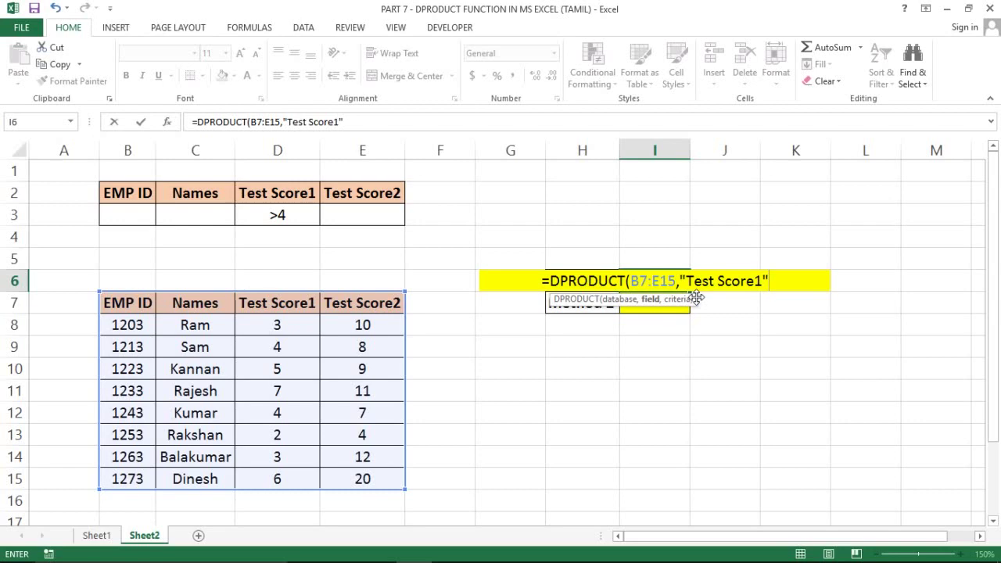
{"action": "type", "text": "\""}
{"action": "key", "text": "BackSpace"}
{"action": "type", "text": ","}
{"action": "left_click", "coordinate": [104, 195]}
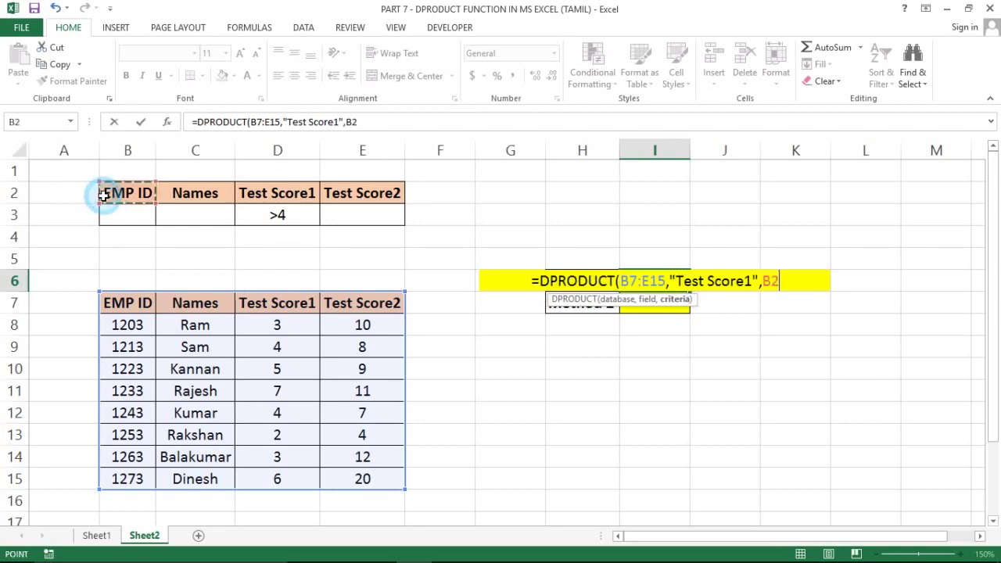
{"action": "key", "text": "shift+Down"}
{"action": "key", "text": "shift+Right"}
{"action": "key", "text": "shift+Right"}
{"action": "key", "text": "shift+Right"}
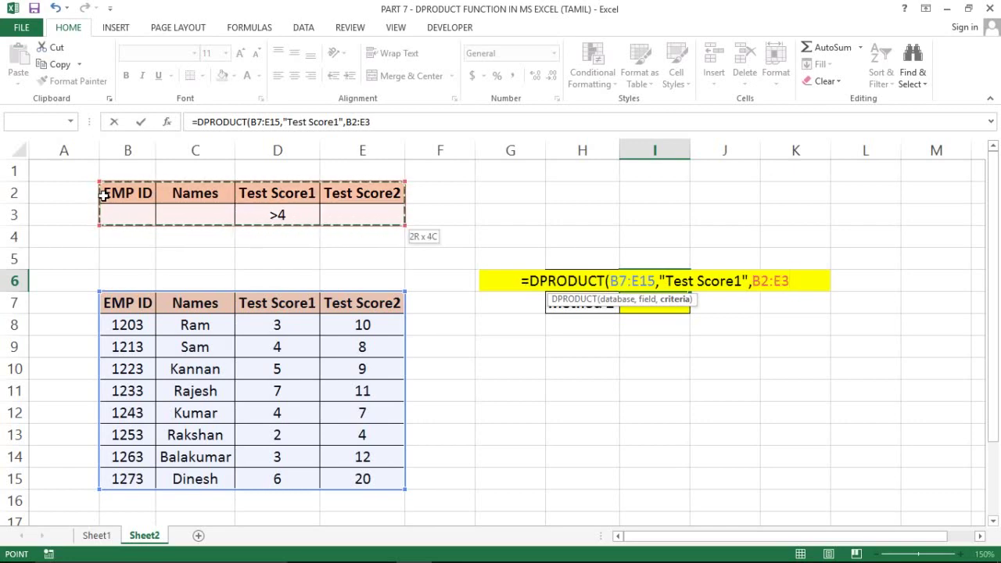
{"action": "key", "text": "Return"}
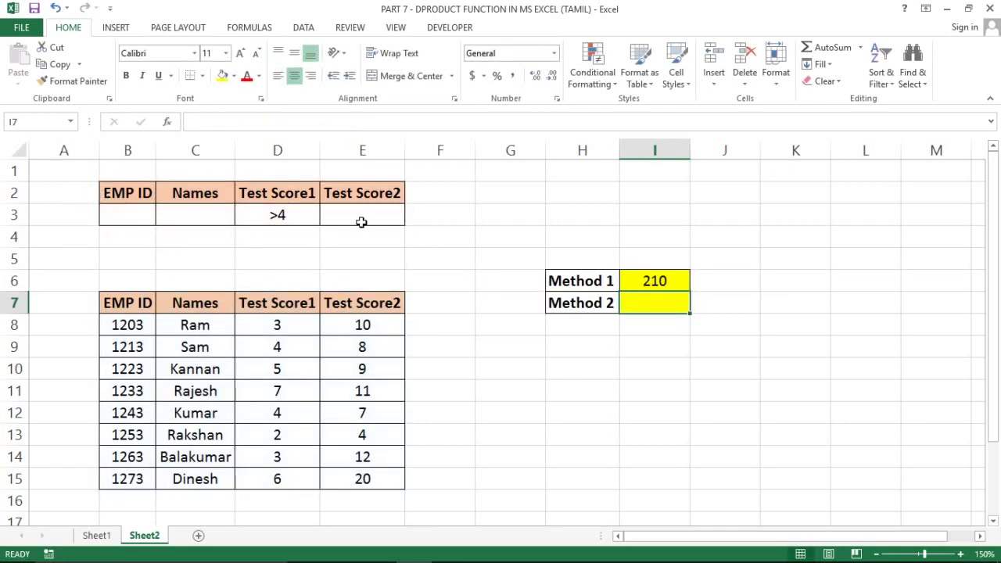
Step: Replace the "Test Score1" field argument in the I6 formula with column number 3
{"action": "double_click", "coordinate": [652, 281]}
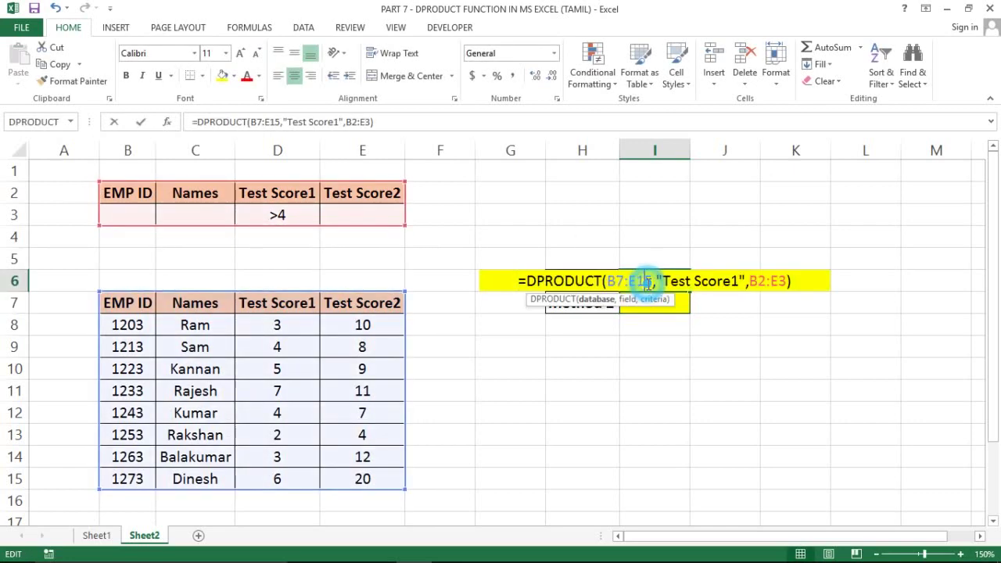
{"action": "left_click", "coordinate": [748, 280]}
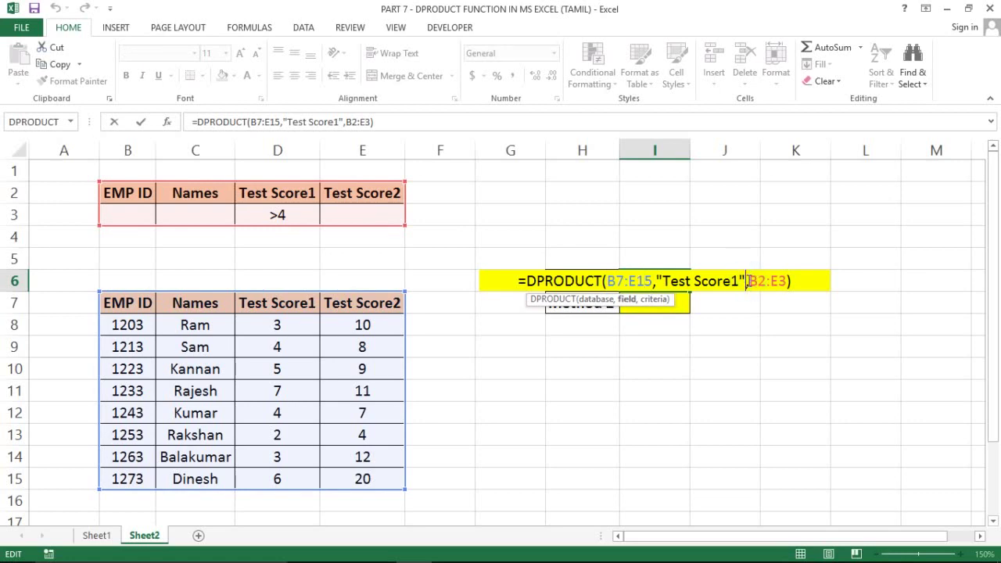
{"action": "key", "text": "BackSpace"}
{"action": "key", "text": "BackSpace"}
{"action": "key", "text": "BackSpace"}
{"action": "key", "text": "BackSpace"}
{"action": "key", "text": "BackSpace"}
{"action": "key", "text": "BackSpace"}
{"action": "key", "text": "BackSpace"}
{"action": "key", "text": "BackSpace"}
{"action": "key", "text": "BackSpace"}
{"action": "key", "text": "BackSpace"}
{"action": "key", "text": "BackSpace"}
{"action": "key", "text": "BackSpace"}
{"action": "key", "text": "BackSpace"}
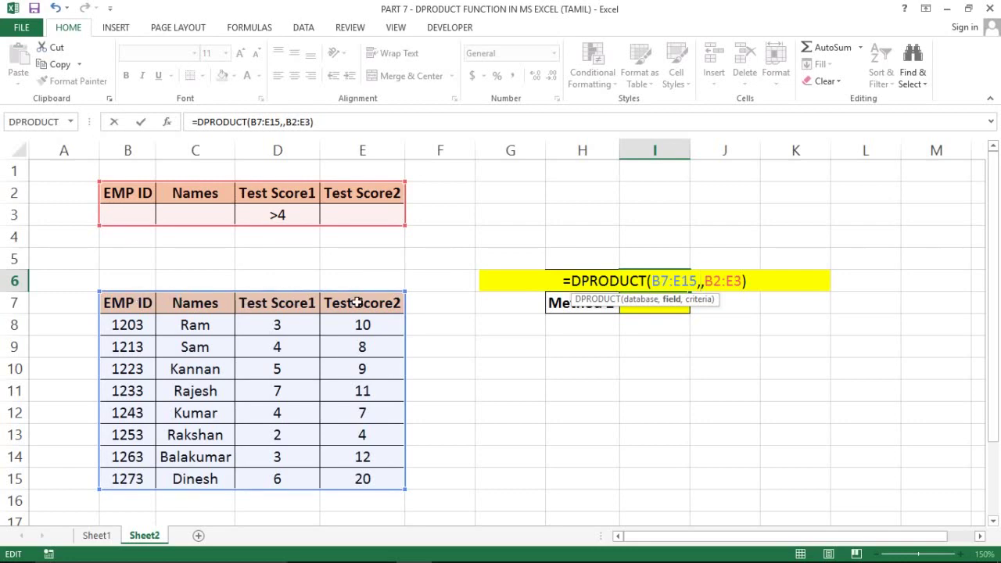
{"action": "type", "text": "3"}
{"action": "key", "text": "Return"}
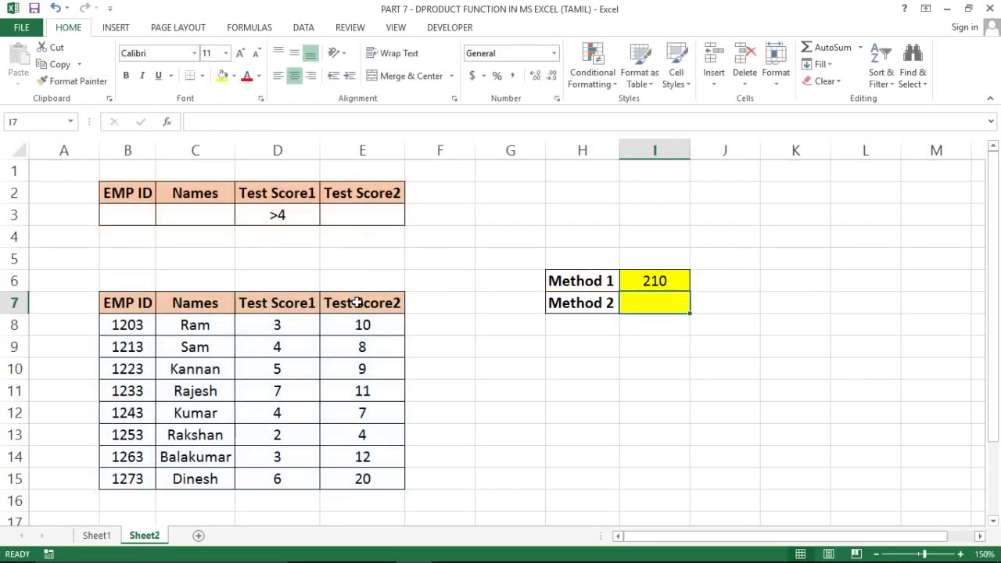
Step: Change the field argument of the DPRODUCT formula in I6 to the header reference D7
{"action": "double_click", "coordinate": [638, 283]}
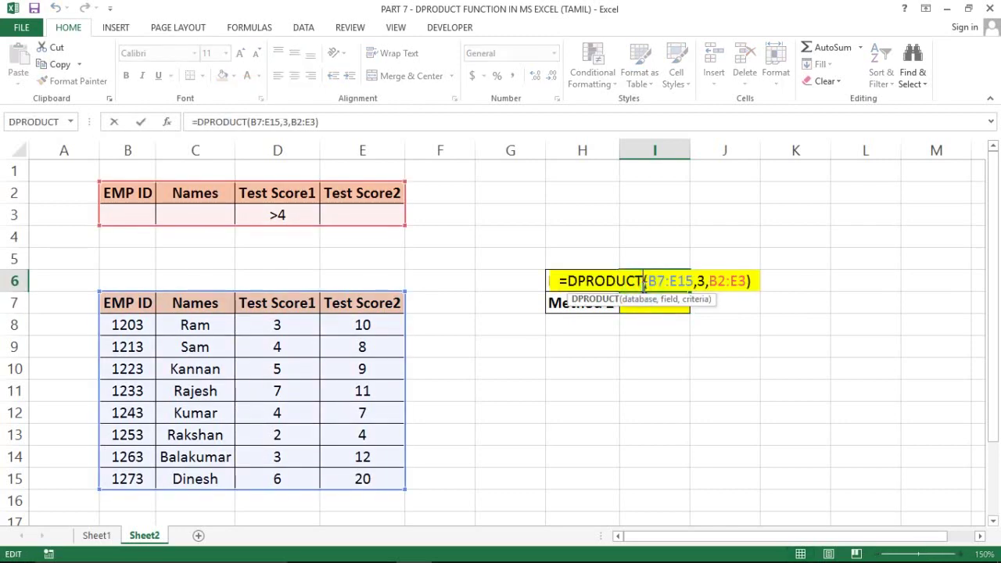
{"action": "left_click", "coordinate": [707, 280]}
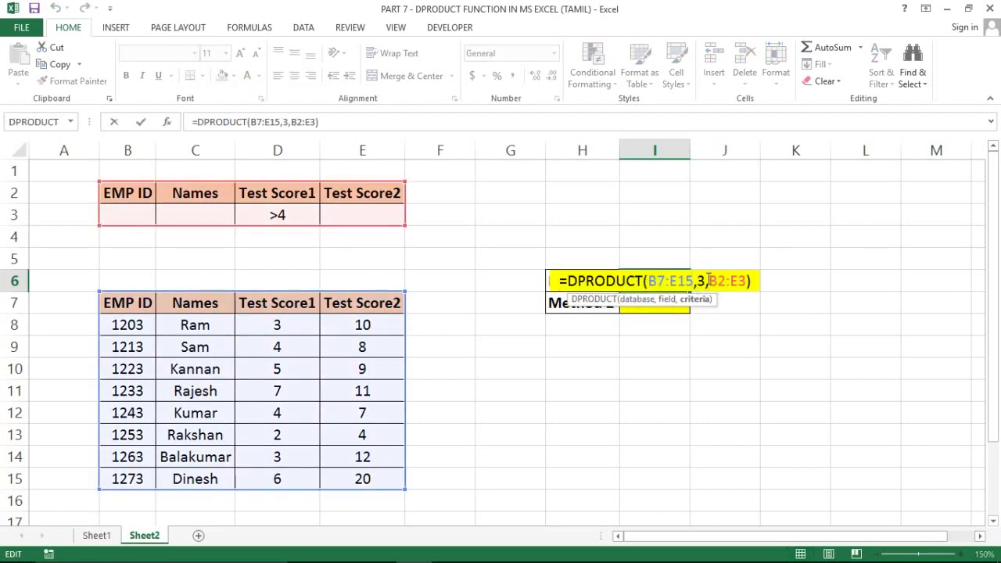
{"action": "key", "text": "BackSpace"}
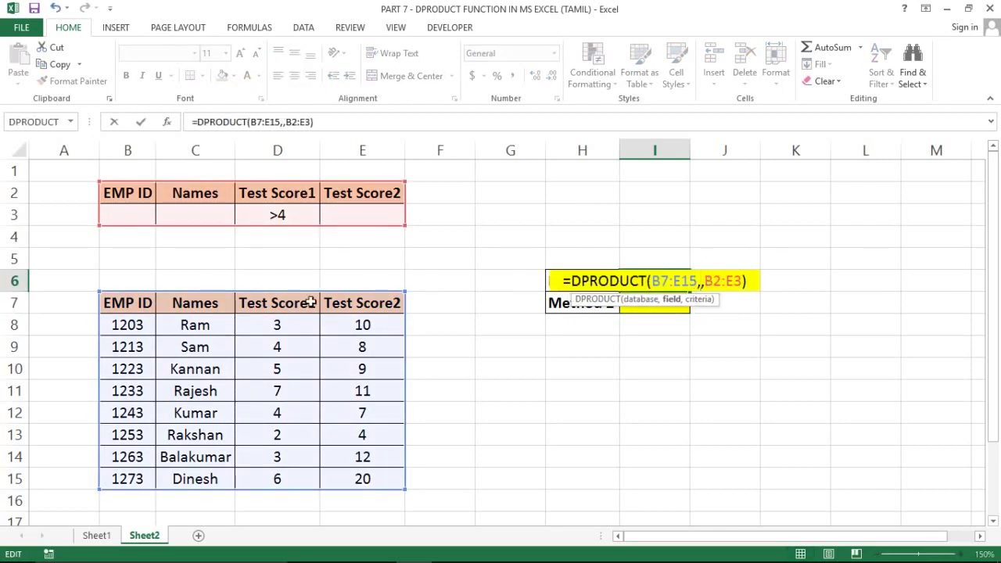
{"action": "left_click", "coordinate": [263, 304]}
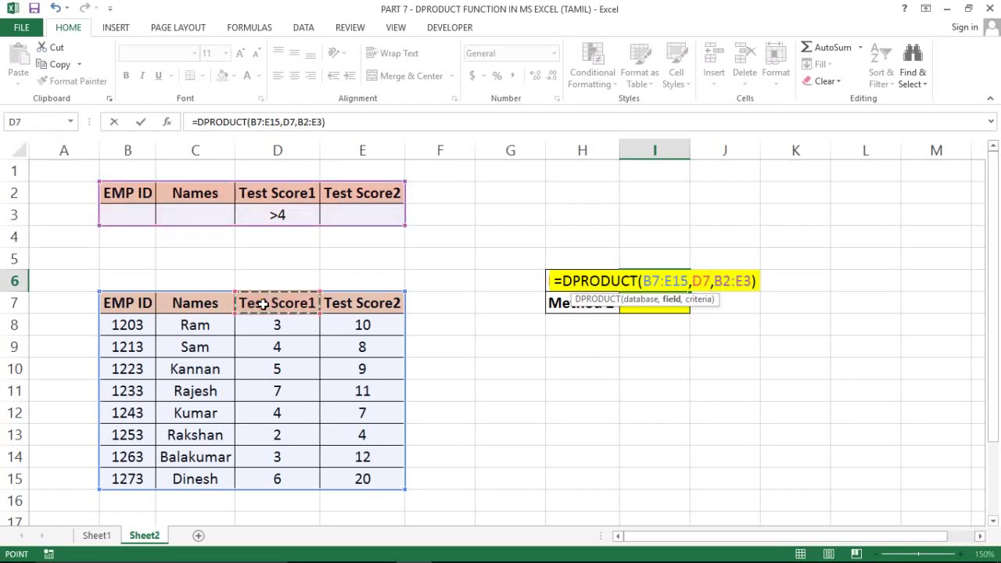
{"action": "key", "text": "Return"}
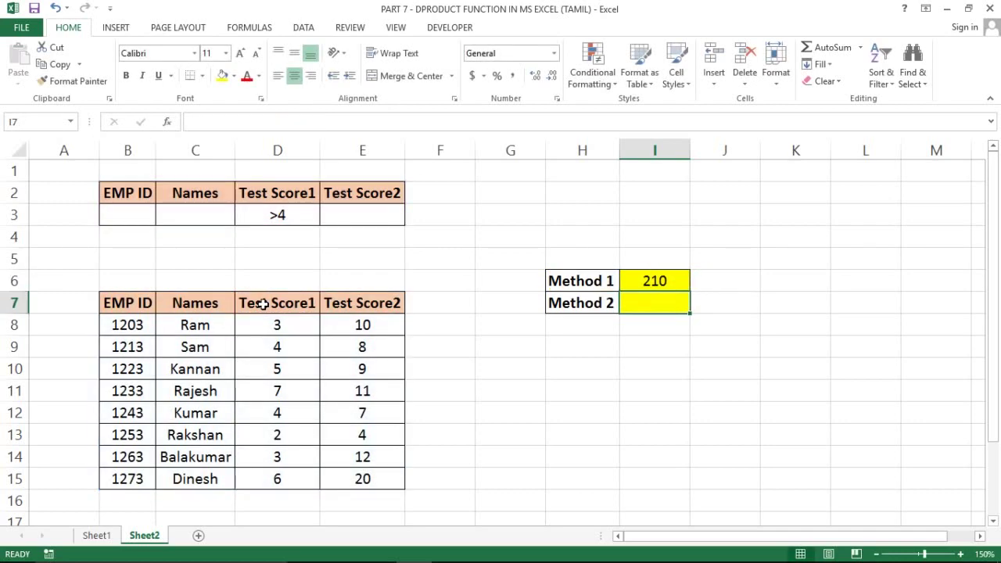
Step: Compare the Test Score1 values in D8:D15 with the criterion in D3 to identify the scores multiplied in I6
{"action": "left_click", "coordinate": [649, 282]}
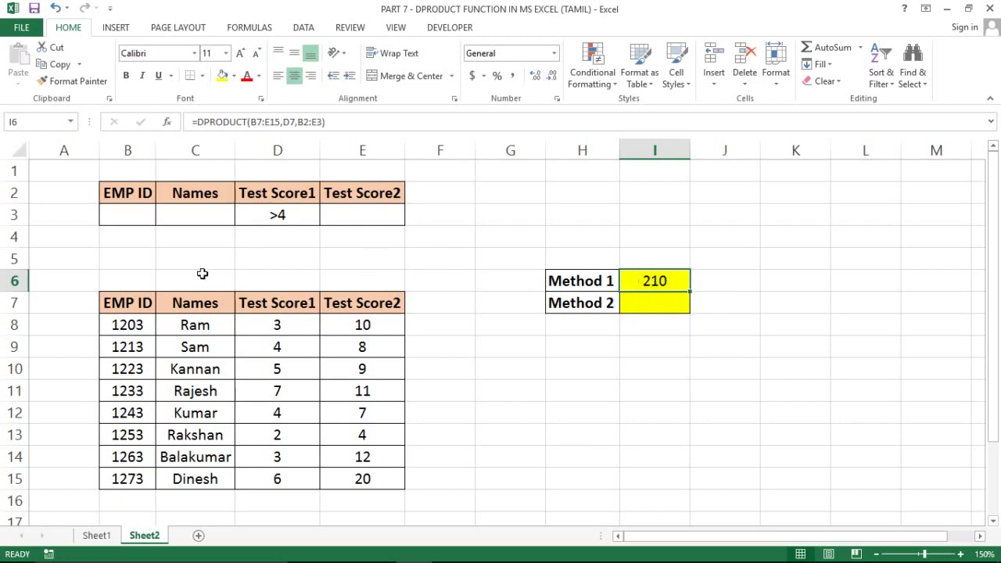
{"action": "left_click", "coordinate": [280, 218]}
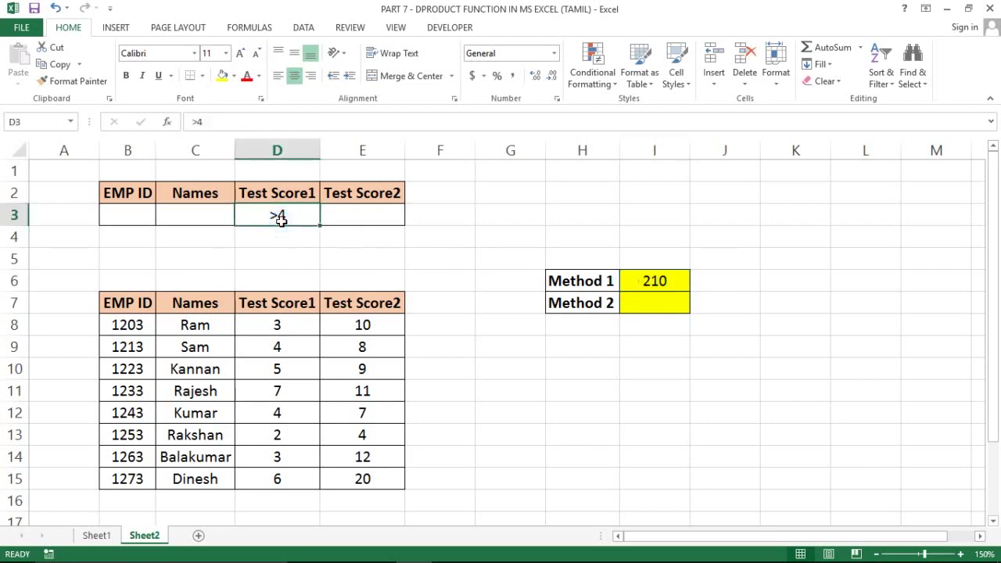
{"action": "left_click", "coordinate": [276, 331]}
{"action": "key", "text": "Down"}
{"action": "key", "text": "Down"}
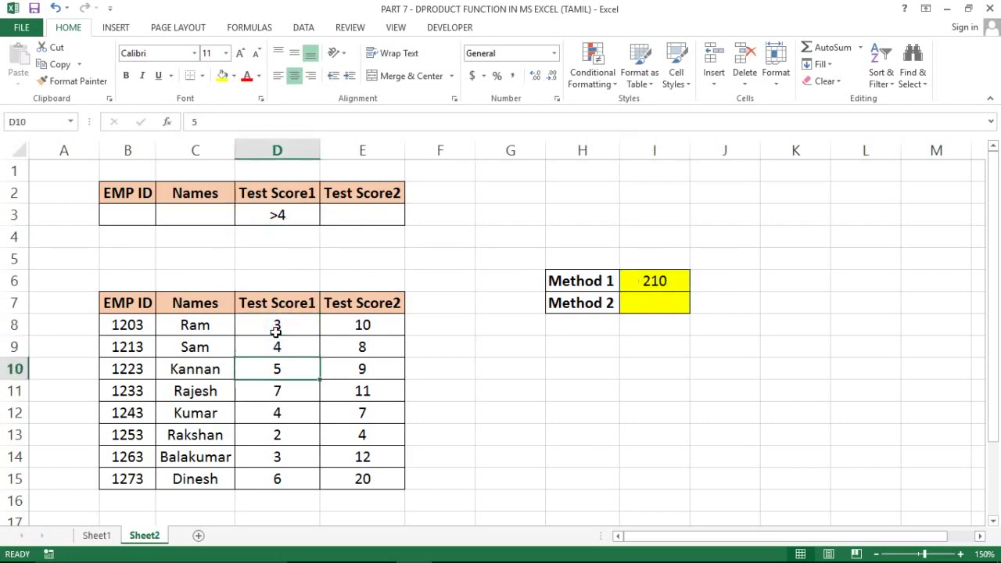
{"action": "key", "text": "shift+Down"}
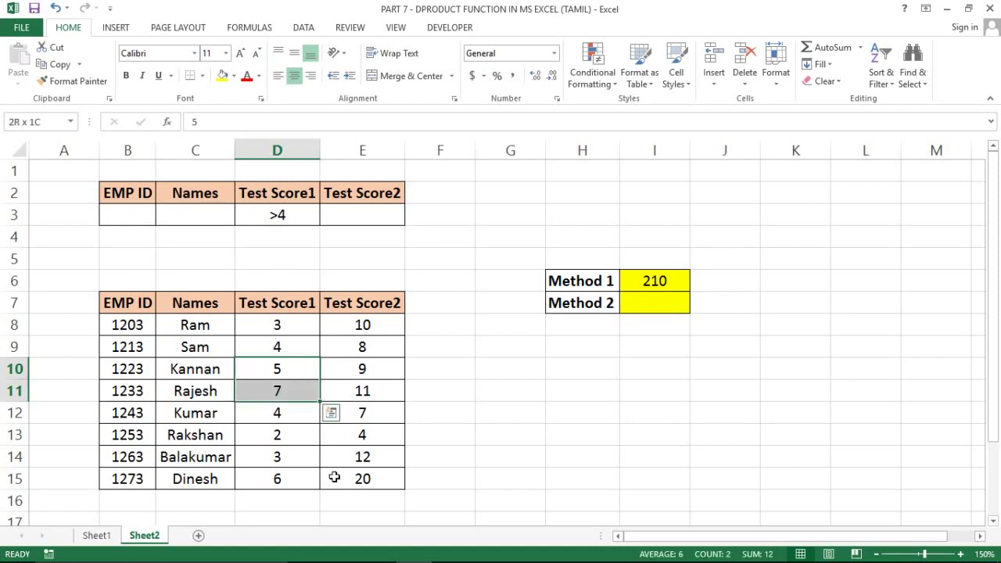
{"action": "left_click", "coordinate": [309, 479], "text": "shift"}
{"action": "left_click", "coordinate": [292, 362]}
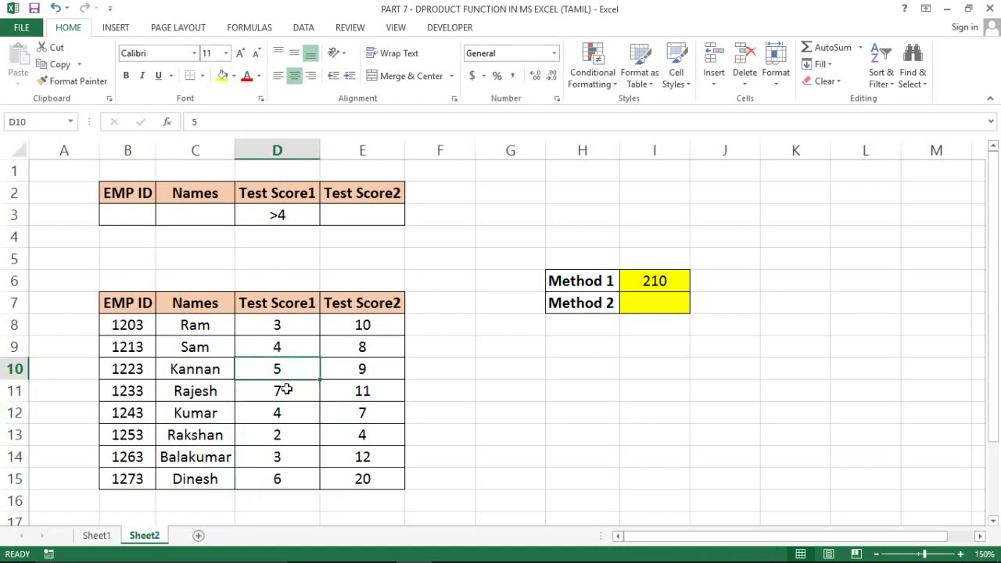
{"action": "left_click", "coordinate": [286, 392]}
Step: Multiply the first two matching scores in G11 with the formula =5*7
{"action": "left_click", "coordinate": [495, 394]}
{"action": "type", "text": "="}
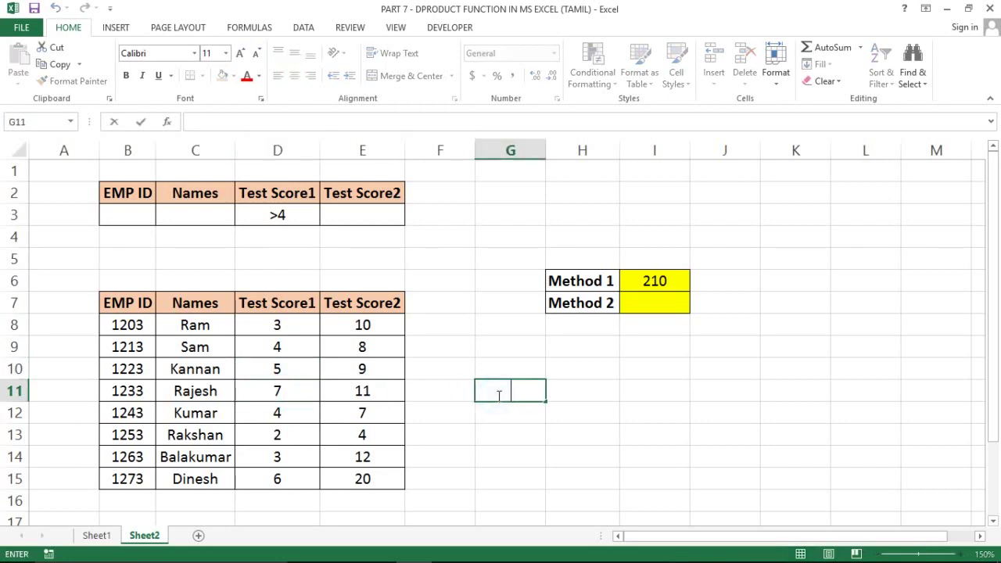
{"action": "type", "text": "5"}
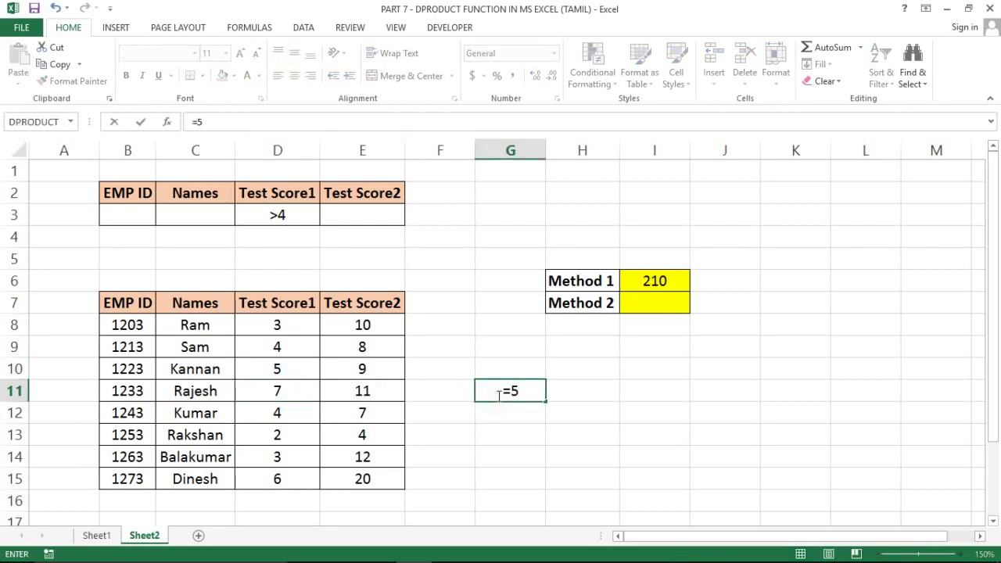
{"action": "type", "text": "*7"}
{"action": "key", "text": "Return"}
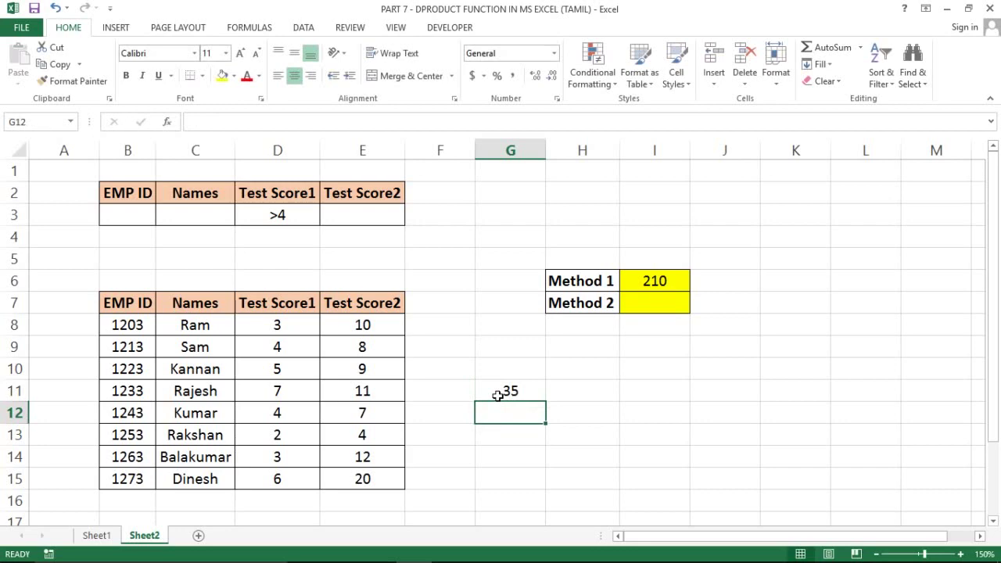
Step: Multiply the product in G11 by the third matching score in G12 with the formula =G11*6
{"action": "left_click", "coordinate": [497, 394]}
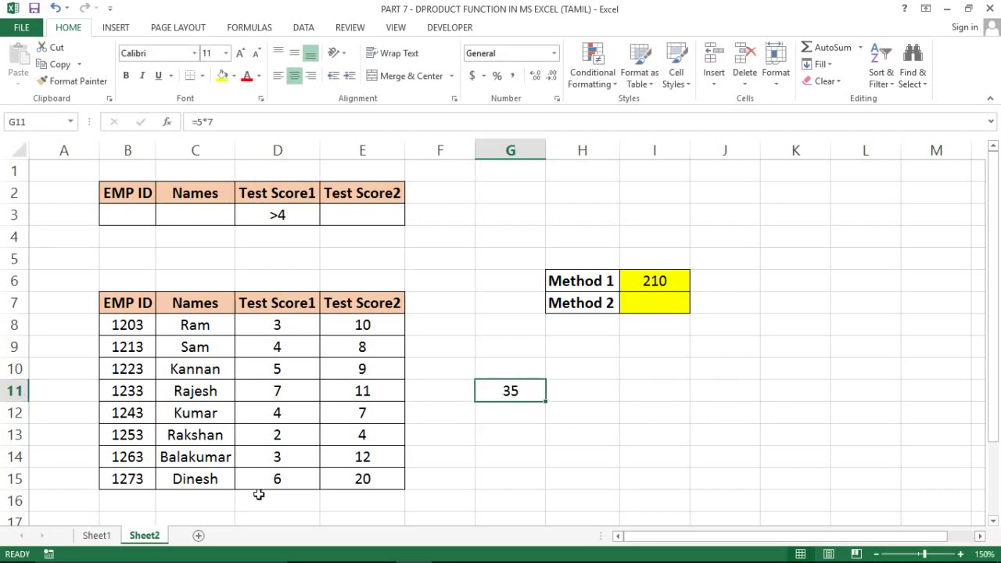
{"action": "left_click", "coordinate": [286, 478]}
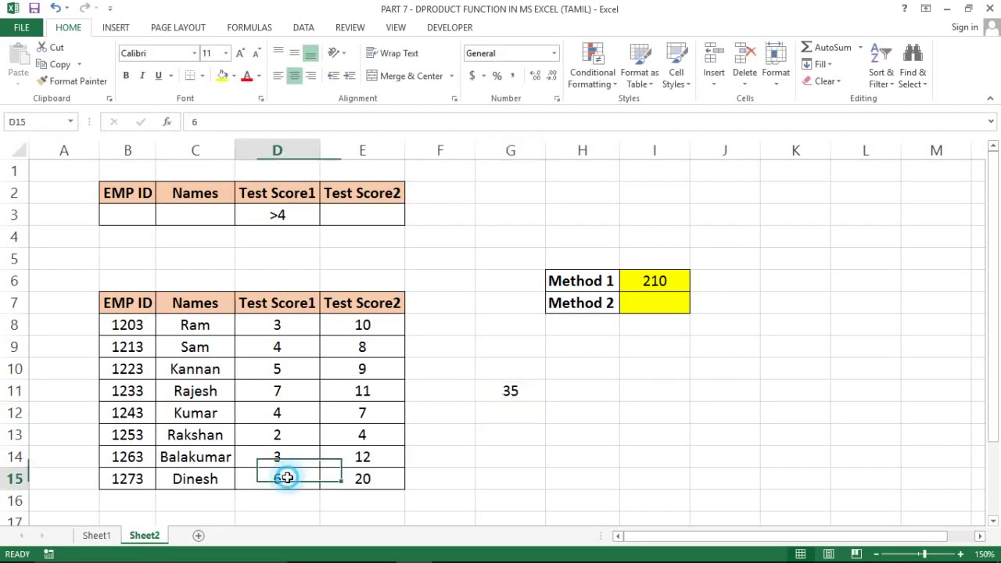
{"action": "double_click", "coordinate": [522, 392]}
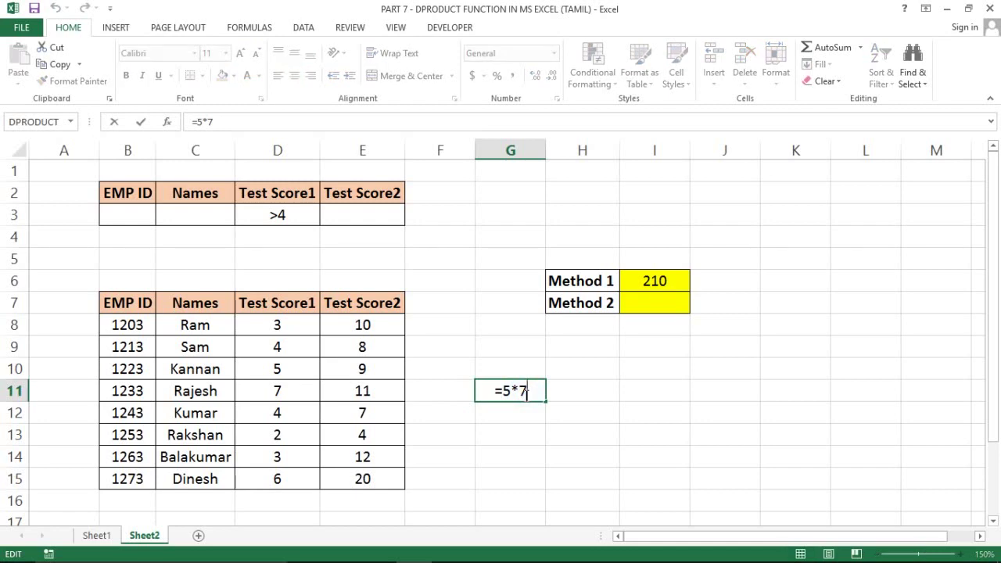
{"action": "key", "text": "Return"}
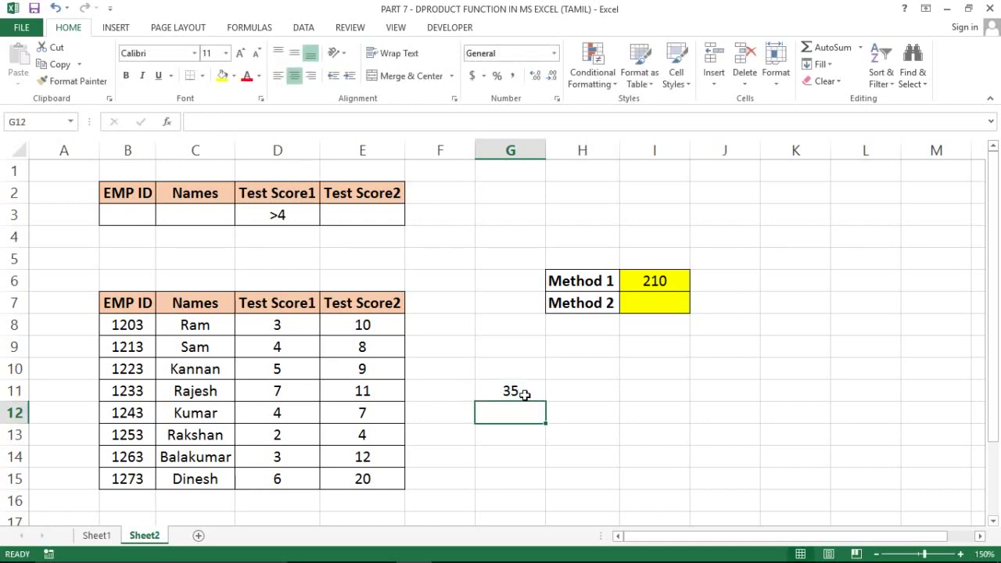
{"action": "type", "text": "="}
{"action": "left_click", "coordinate": [523, 394]}
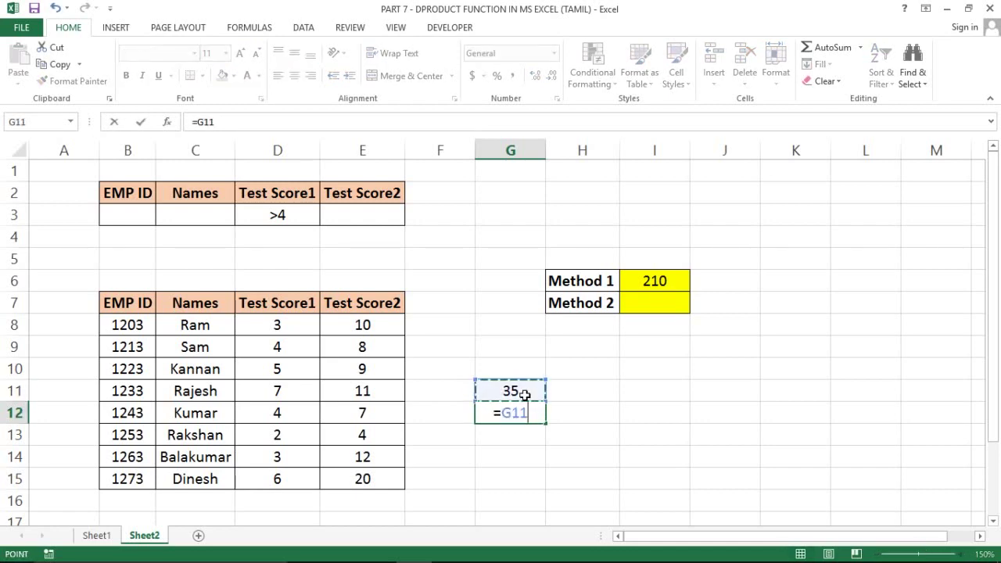
{"action": "type", "text": "*6"}
{"action": "key", "text": "Return"}
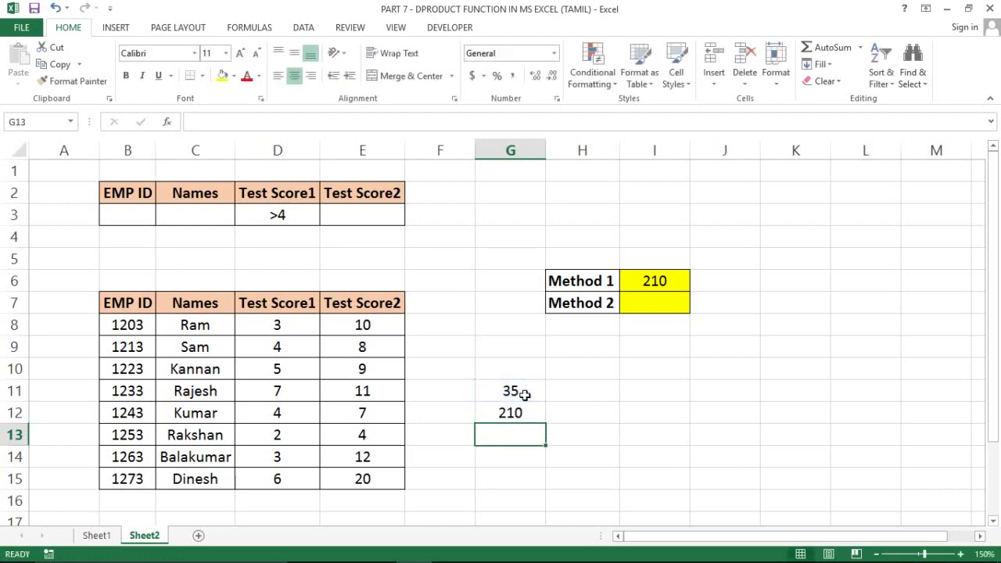
Step: Examine the manual product in G12 and the Test Score1 values in D8:D15 that it is based on
{"action": "left_click", "coordinate": [512, 412]}
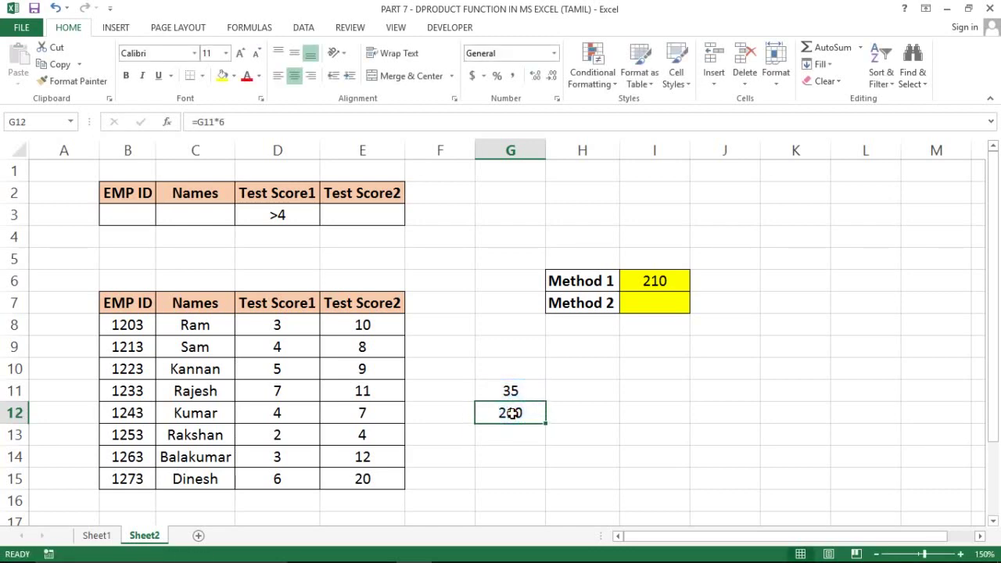
{"action": "key", "text": "Right"}
{"action": "key", "text": "Left"}
{"action": "key", "text": "Up"}
{"action": "key", "text": "Up"}
{"action": "key", "text": "Left"}
{"action": "key", "text": "Left"}
{"action": "key", "text": "Left"}
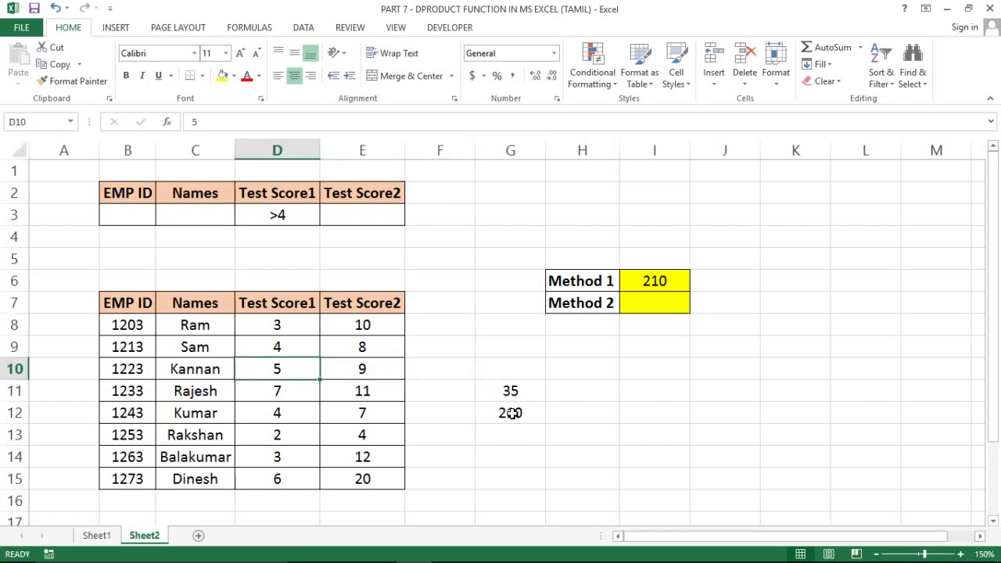
{"action": "key", "text": "Up"}
{"action": "key", "text": "Up"}
{"action": "key", "text": "ctrl+shift+Down"}
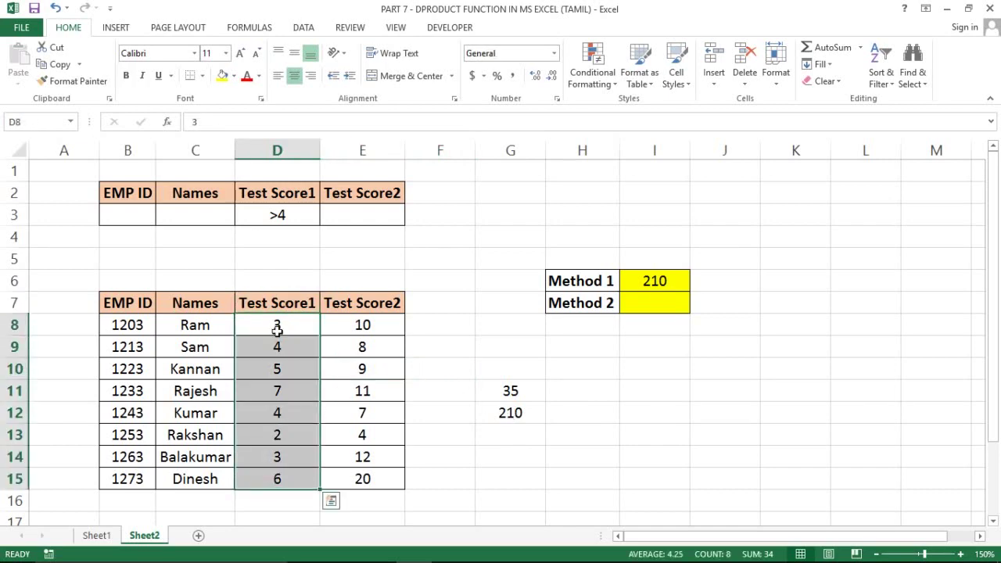
Step: Examine the Test Score2 values in E8:E15 as the other field that DPRODUCT could multiply
{"action": "left_click", "coordinate": [350, 312]}
{"action": "left_click", "coordinate": [344, 322]}
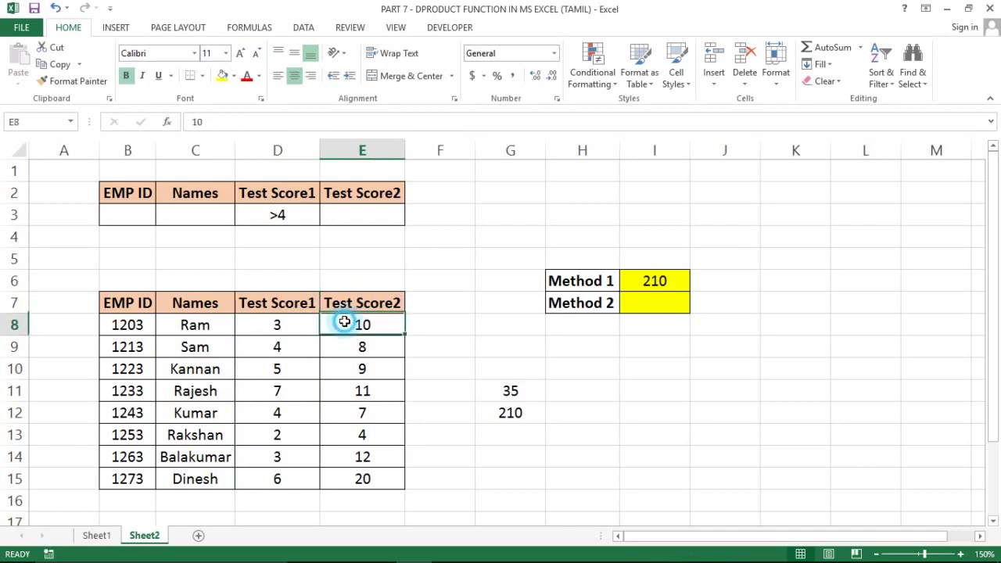
{"action": "key", "text": "Right"}
{"action": "key", "text": "Left"}
{"action": "key", "text": "Up"}
{"action": "key", "text": "Down"}
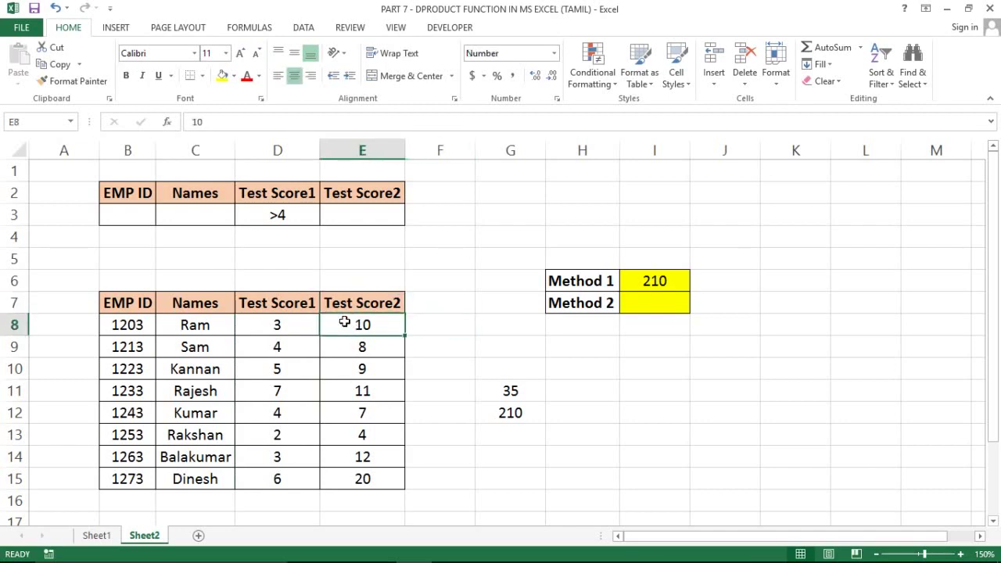
{"action": "key", "text": "ctrl+shift+Down"}
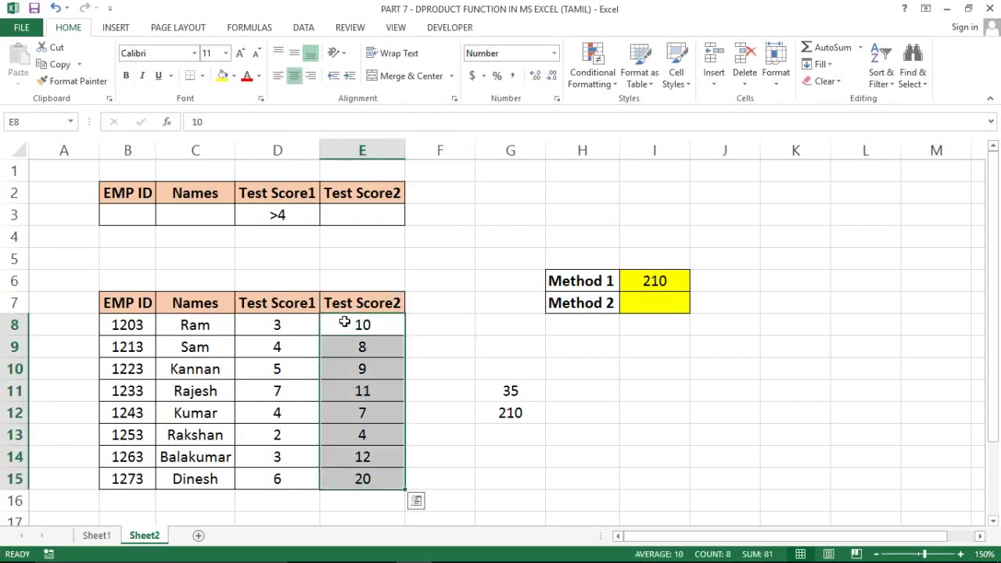
{"action": "key", "text": "Up"}
{"action": "key", "text": "Down"}
{"action": "key", "text": "Down"}
{"action": "key", "text": "Up"}
{"action": "key", "text": "Up"}
{"action": "key", "text": "Down"}
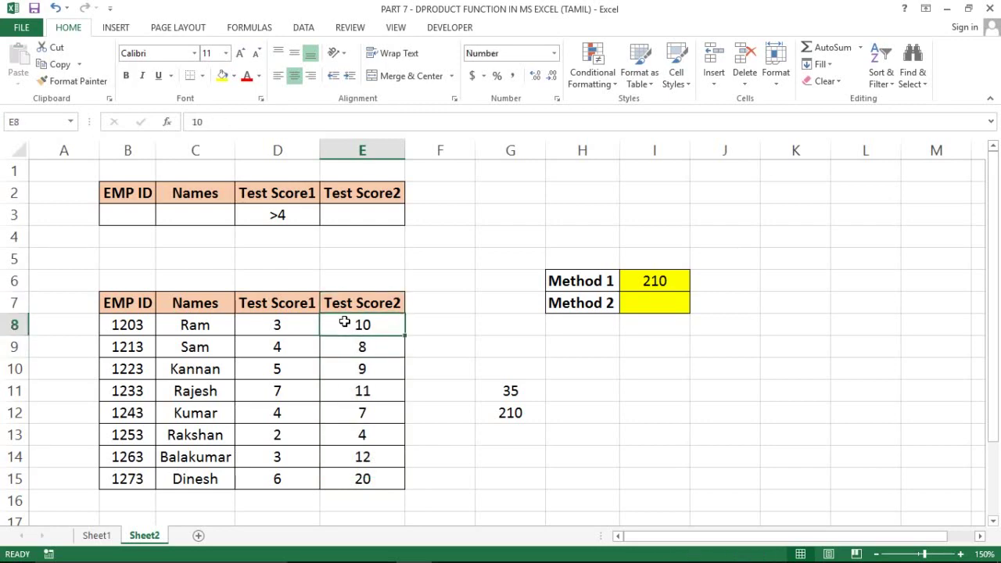
{"action": "key", "text": "shift+Down"}
{"action": "key", "text": "shift+Down"}
{"action": "key", "text": "shift+Down"}
{"action": "key", "text": "shift+Down"}
{"action": "key", "text": "shift+Down"}
{"action": "key", "text": "shift+Down"}
{"action": "key", "text": "shift+Down"}
{"action": "key", "text": "shift+Down"}
{"action": "key", "text": "shift+Up"}
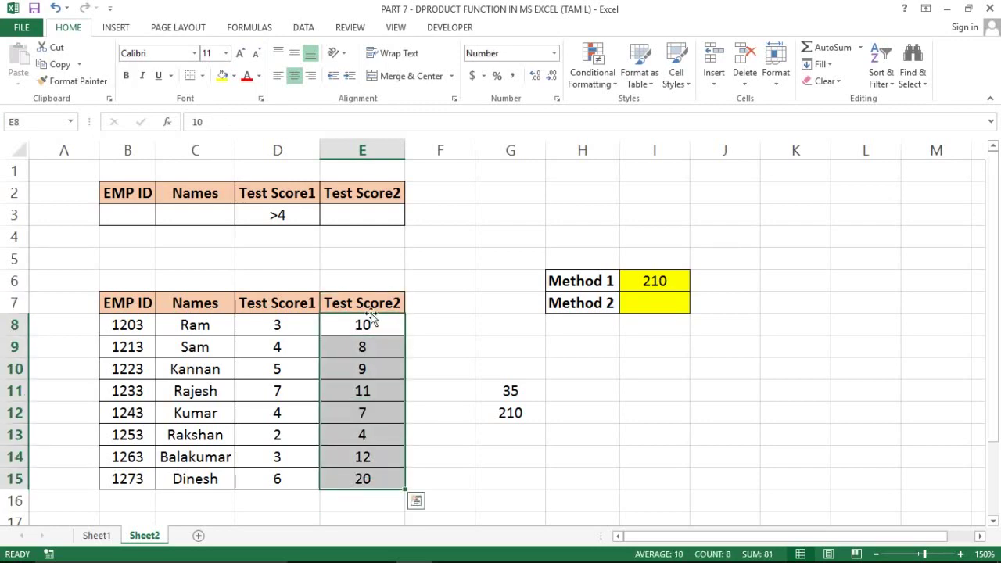
Step: Clear the manual multiplication formulas from G11:G12
{"action": "left_click", "coordinate": [507, 388]}
{"action": "key", "text": "shift+Down"}
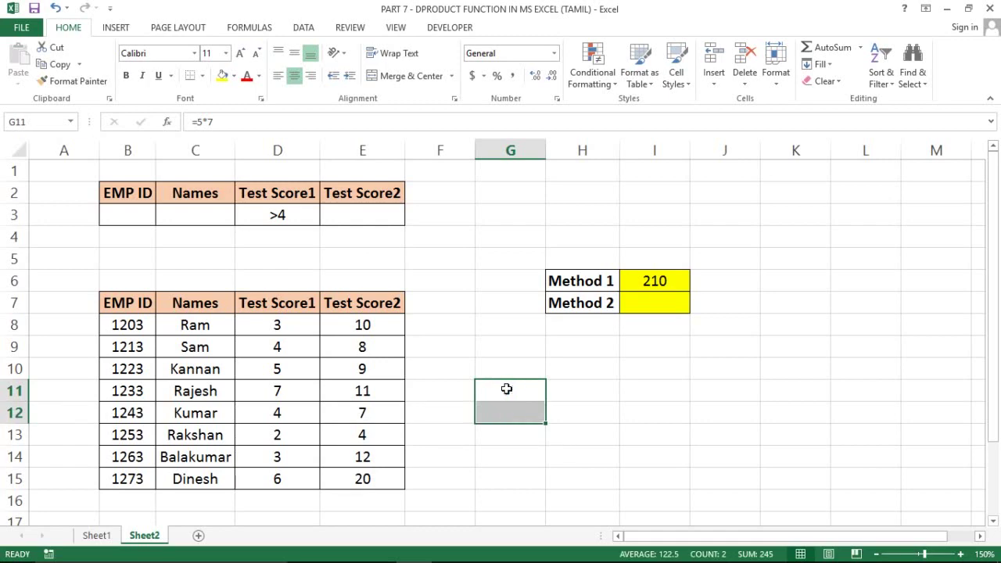
{"action": "left_click", "coordinate": [679, 298]}
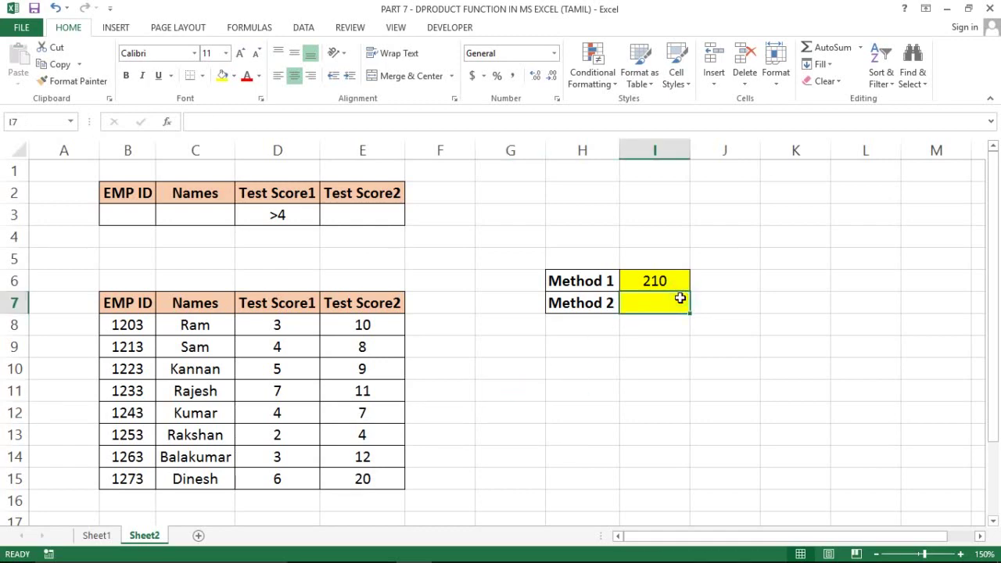
{"action": "type", "text": "="}
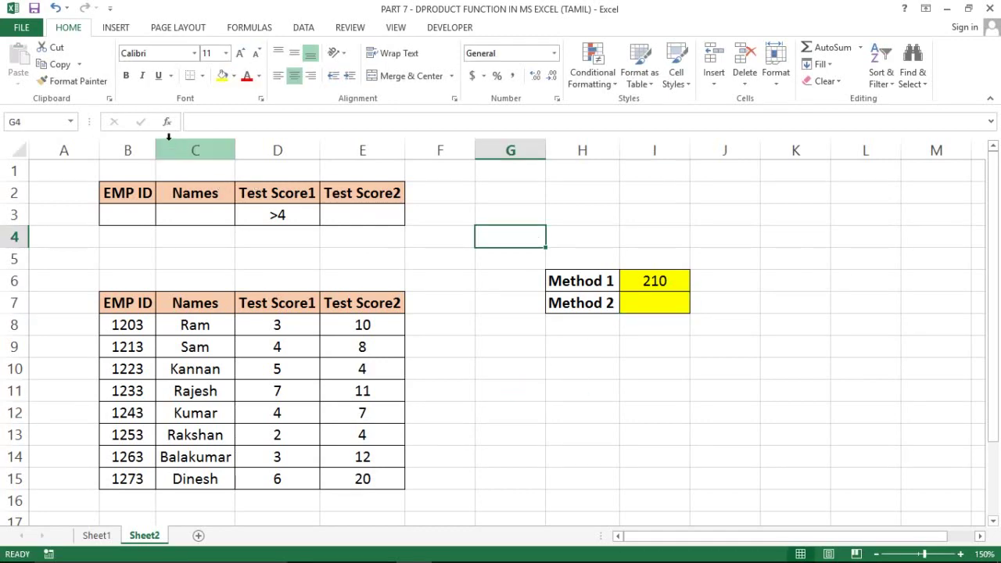
Step: Start inserting a function in G4 and choose DPRODUCT from the Database category
{"action": "left_click", "coordinate": [242, 28]}
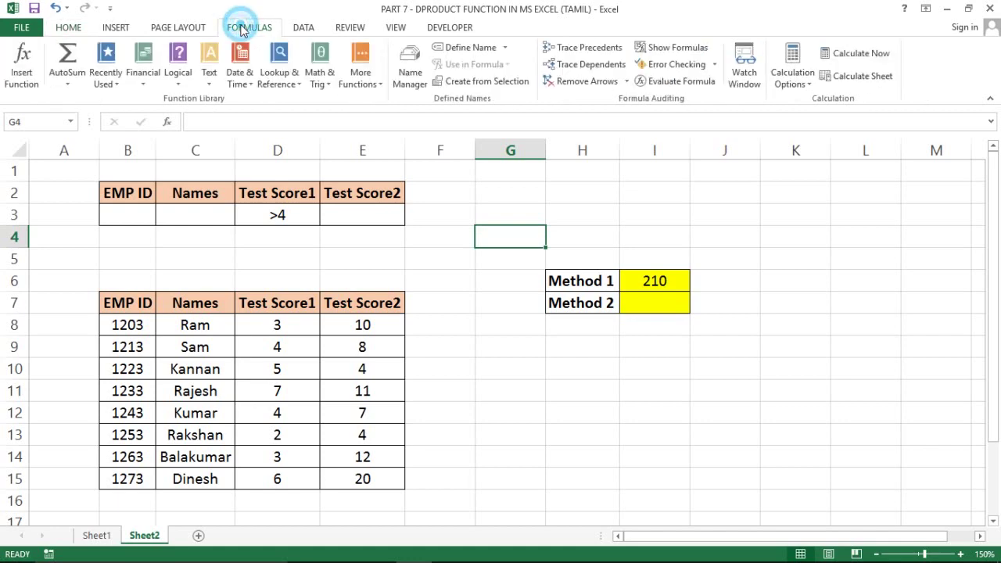
{"action": "left_click", "coordinate": [22, 78]}
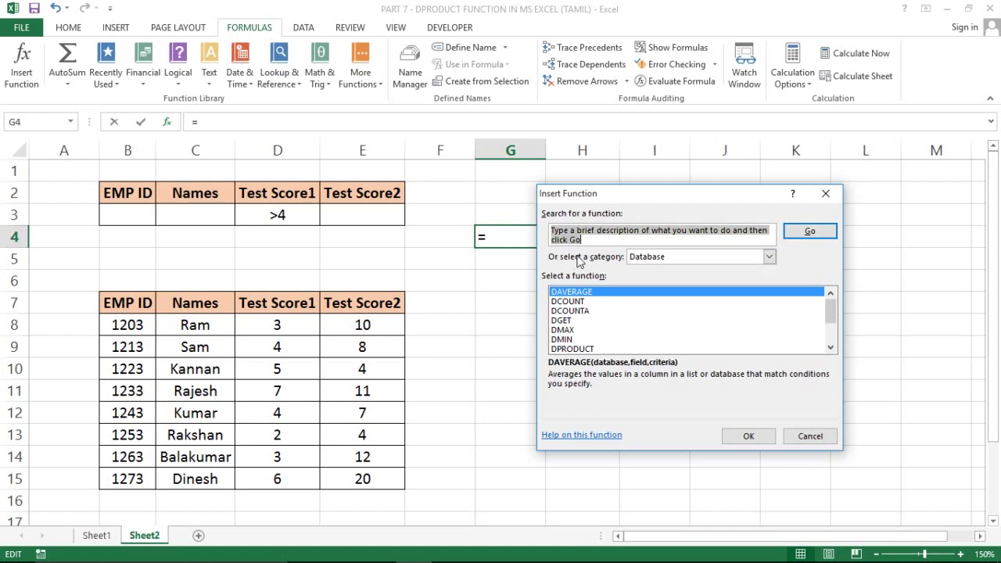
{"action": "left_click", "coordinate": [769, 257]}
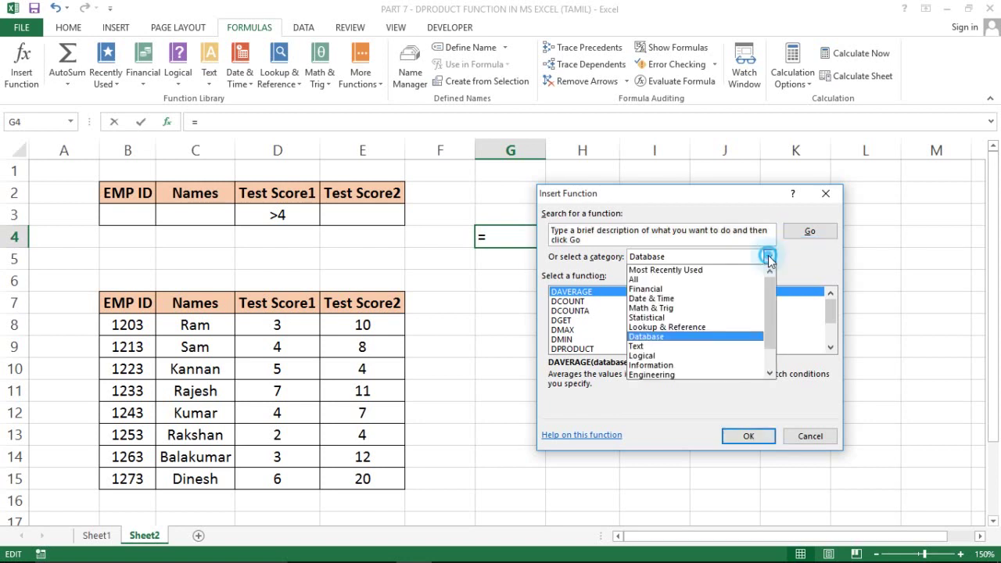
{"action": "left_click", "coordinate": [647, 336]}
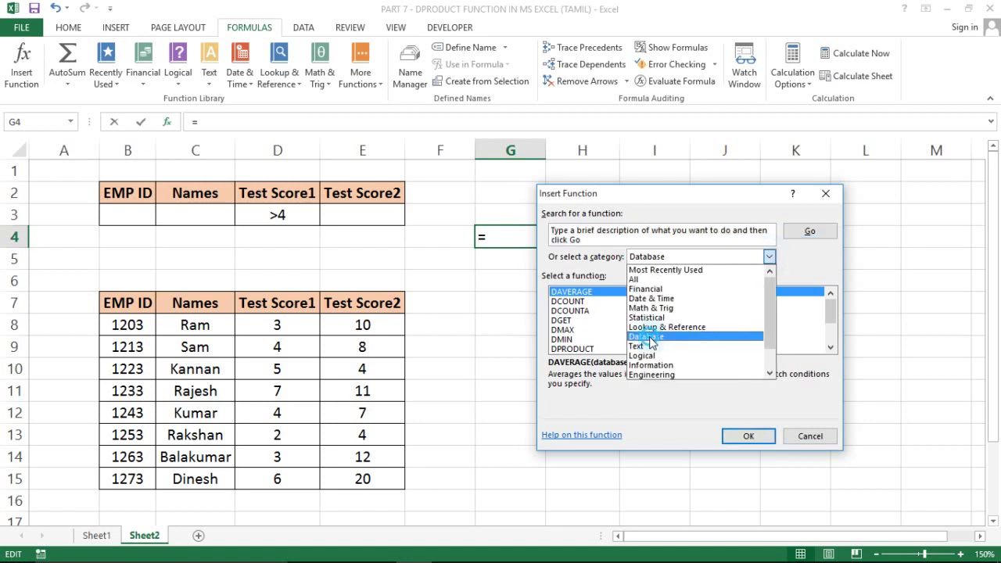
{"action": "left_click", "coordinate": [830, 348]}
{"action": "left_click", "coordinate": [830, 348]}
{"action": "left_click", "coordinate": [830, 348]}
{"action": "left_click", "coordinate": [830, 348]}
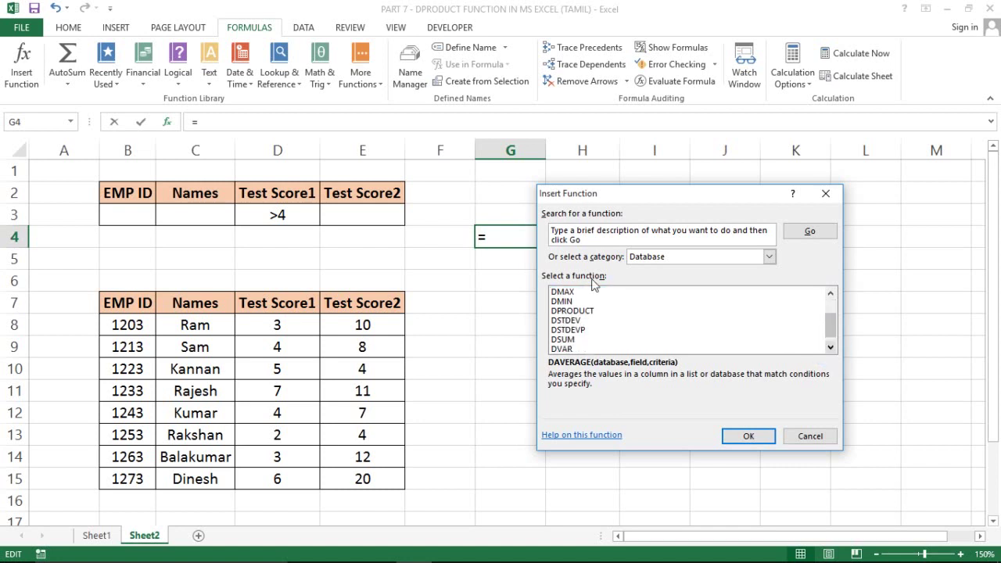
{"action": "left_click", "coordinate": [588, 311]}
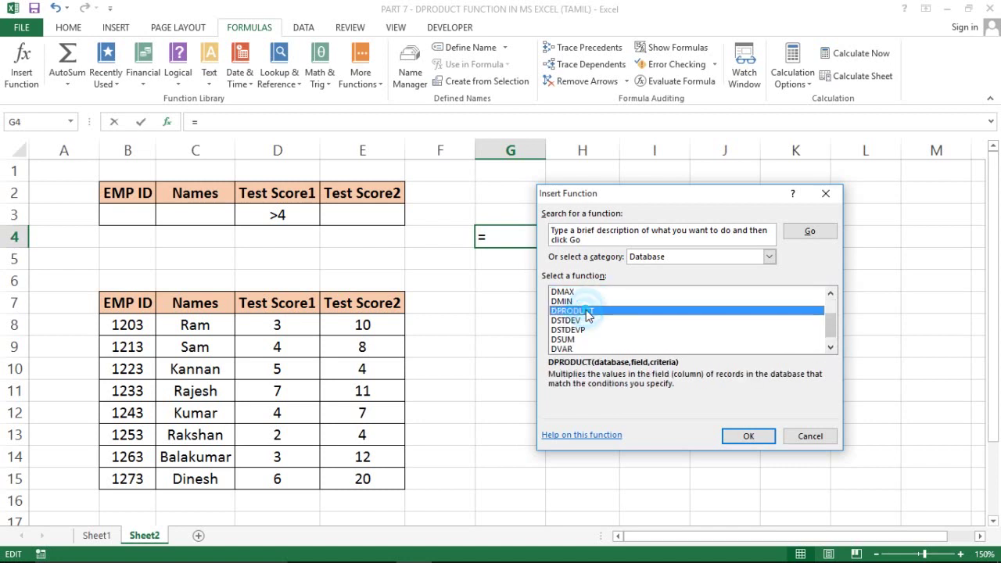
Step: Search all function categories for DPRODUCT, open its function arguments for G4 and cancel the insertion
{"action": "left_click", "coordinate": [712, 234]}
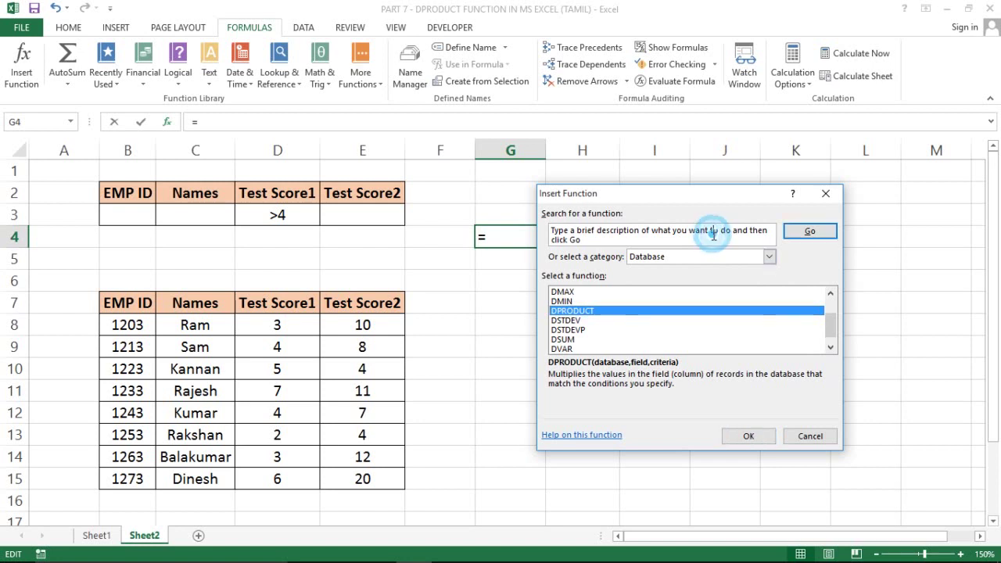
{"action": "left_click", "coordinate": [770, 257]}
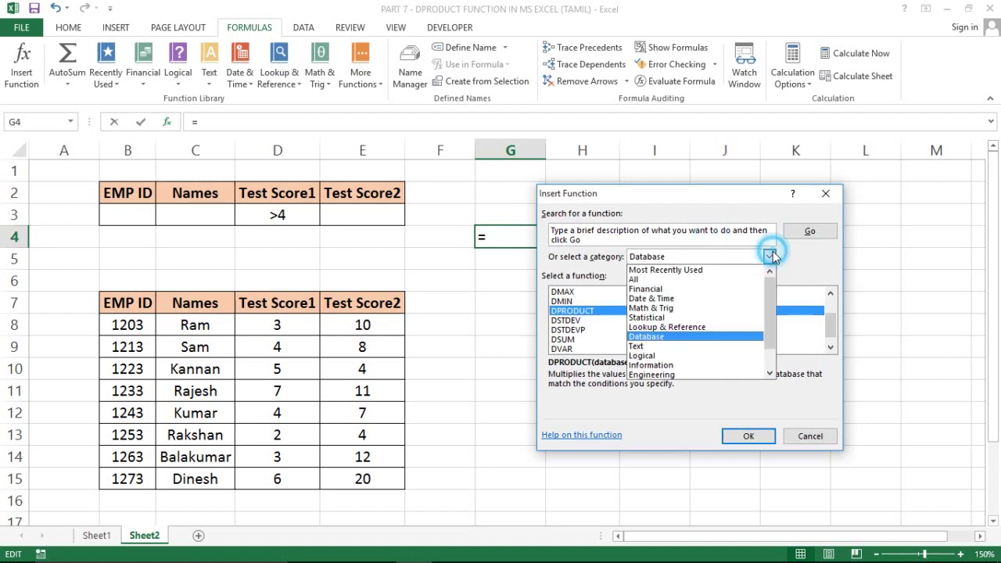
{"action": "left_click", "coordinate": [692, 280]}
{"action": "left_click", "coordinate": [696, 240]}
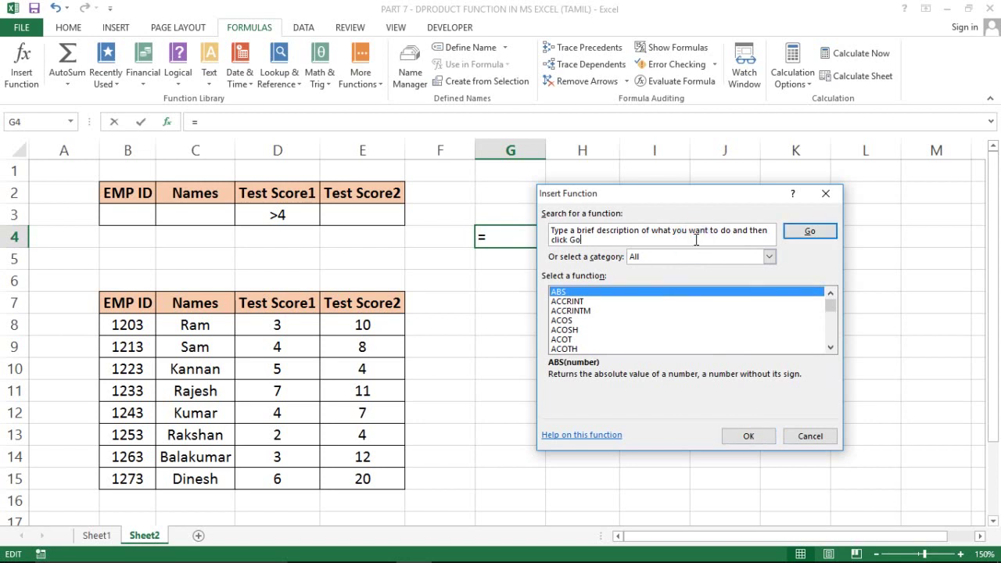
{"action": "key", "text": "shift+Up"}
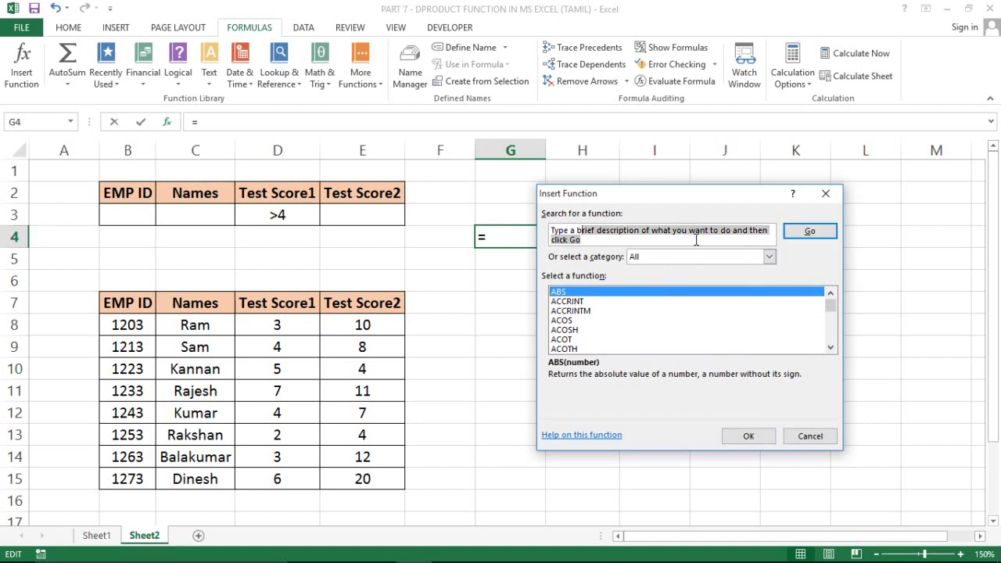
{"action": "key", "text": "BackSpace"}
{"action": "key", "text": "BackSpace"}
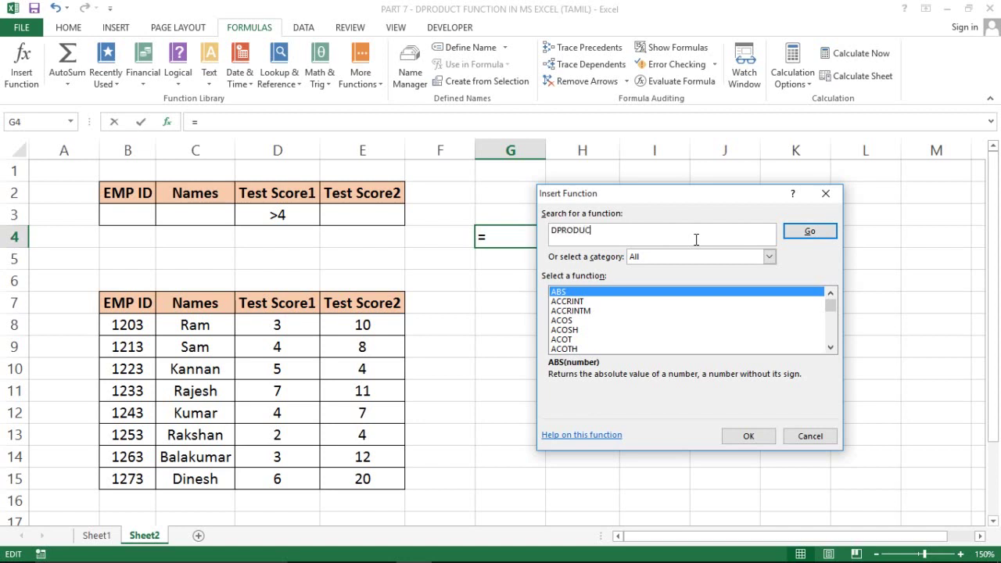
{"action": "left_click", "coordinate": [809, 233]}
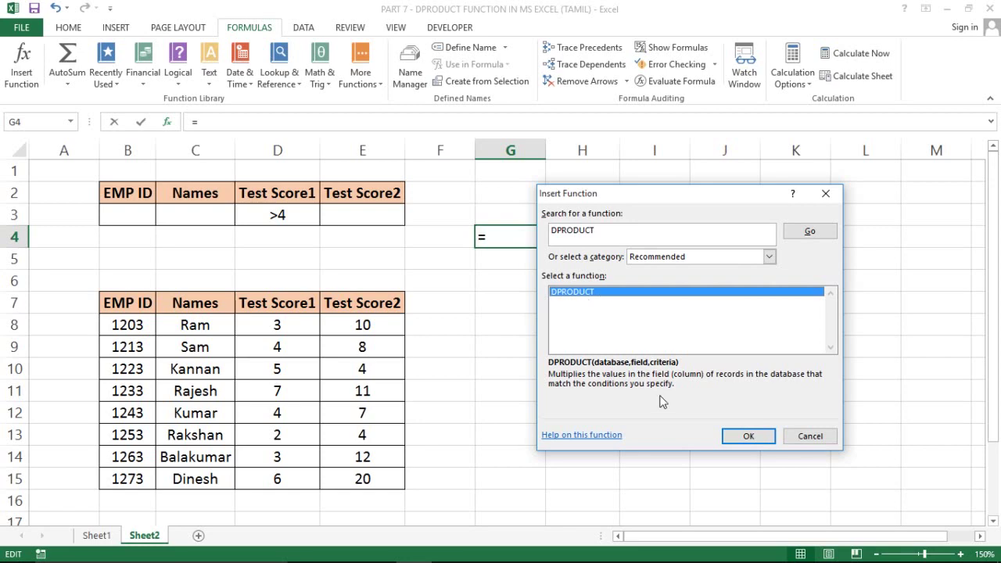
{"action": "left_click", "coordinate": [747, 436]}
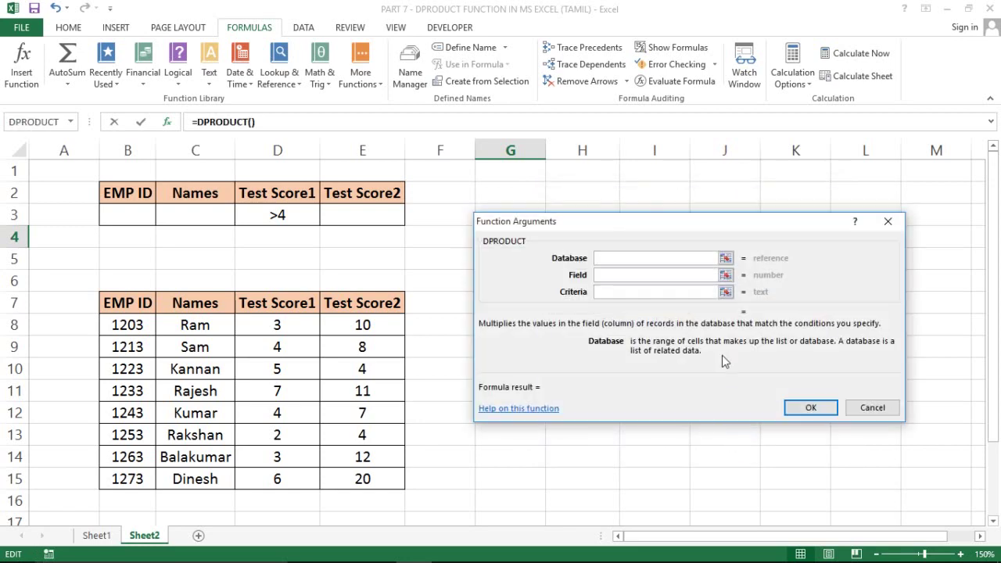
{"action": "left_click_drag", "start_coordinate": [764, 223], "coordinate": [795, 334]}
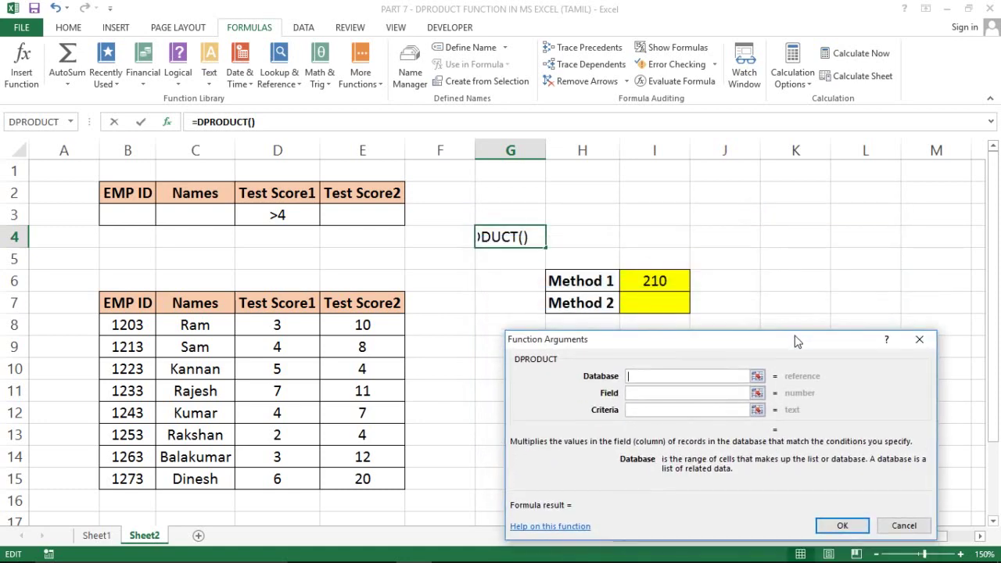
{"action": "key", "text": "Escape"}
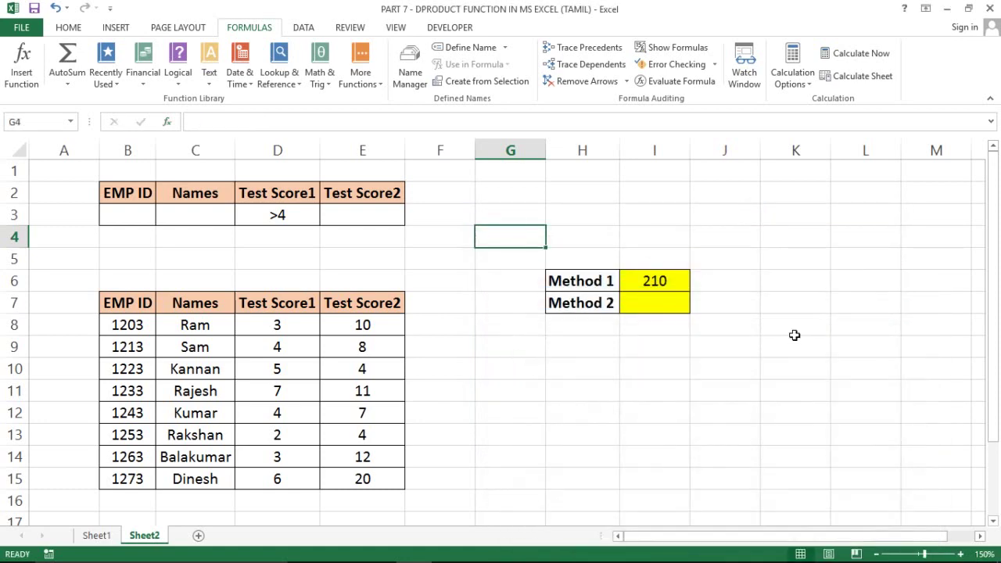
Step: Start inserting a function in I7, search for DPRODUCT and open its function arguments
{"action": "left_click", "coordinate": [648, 306]}
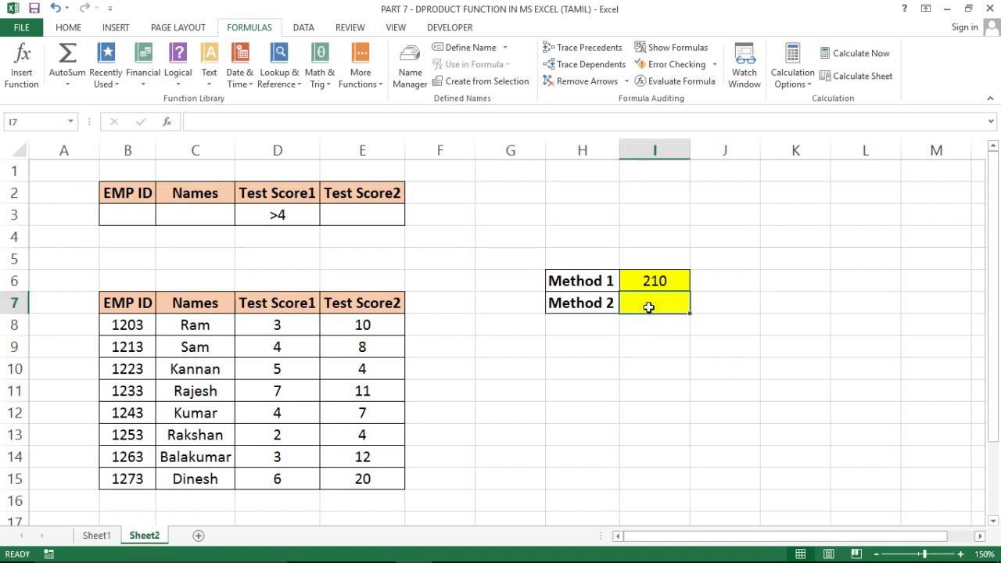
{"action": "left_click", "coordinate": [262, 32]}
{"action": "left_click", "coordinate": [22, 64]}
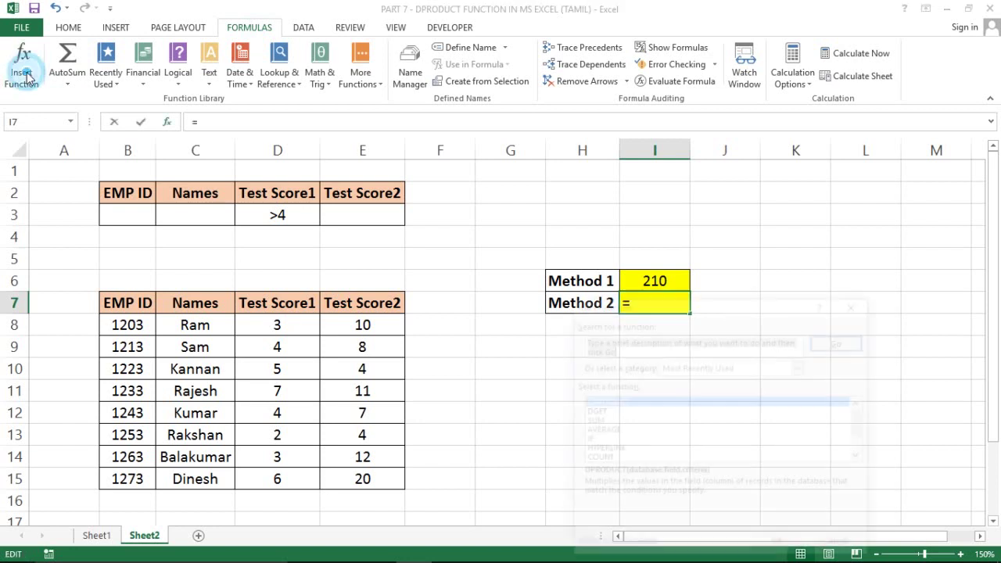
{"action": "type", "text": "DPRODUCT"}
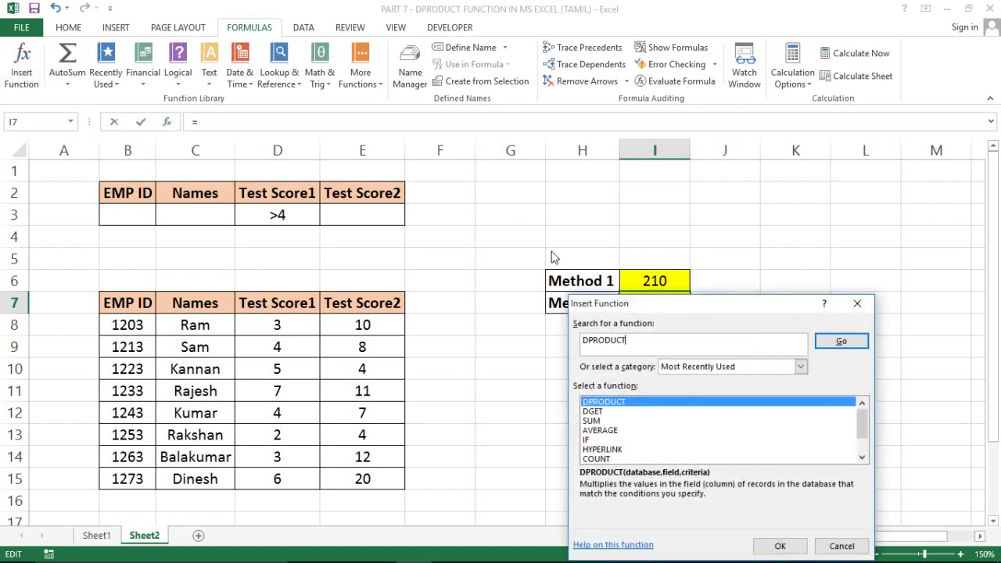
{"action": "left_click", "coordinate": [854, 344]}
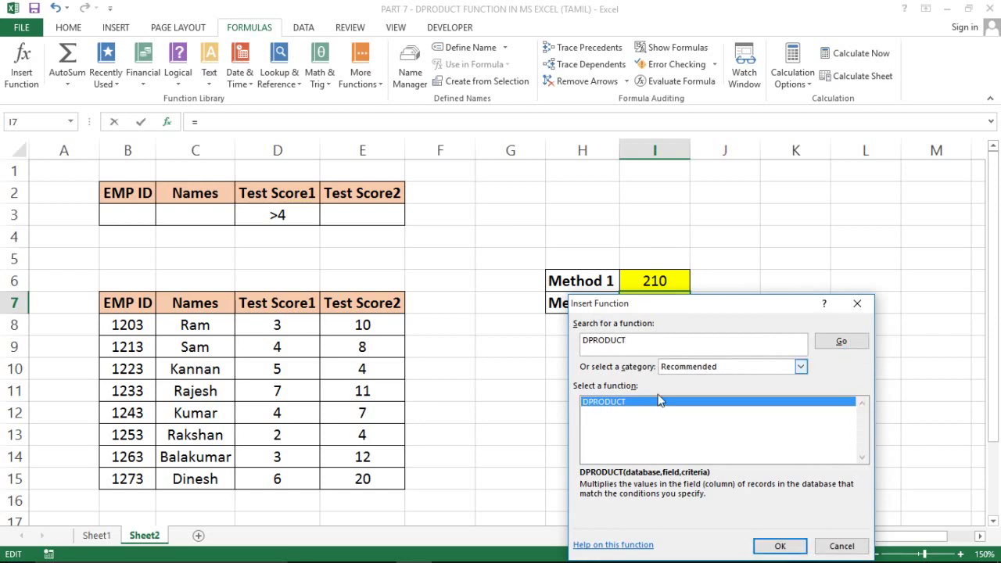
{"action": "left_click", "coordinate": [780, 545]}
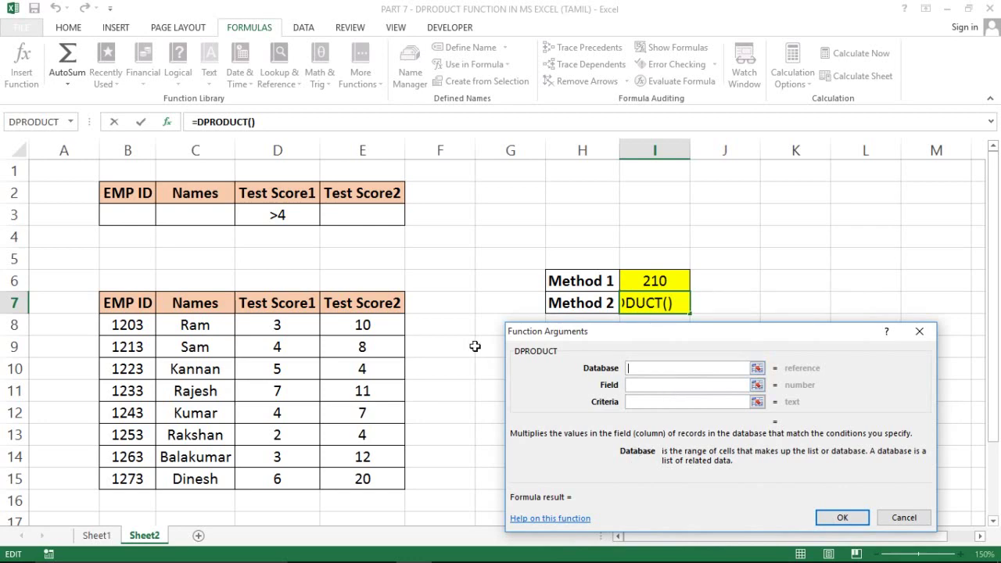
Step: Set the DPRODUCT arguments to database B7:E15, field D7 and criteria B2:E3, and insert the formula in I7
{"action": "left_click", "coordinate": [127, 305]}
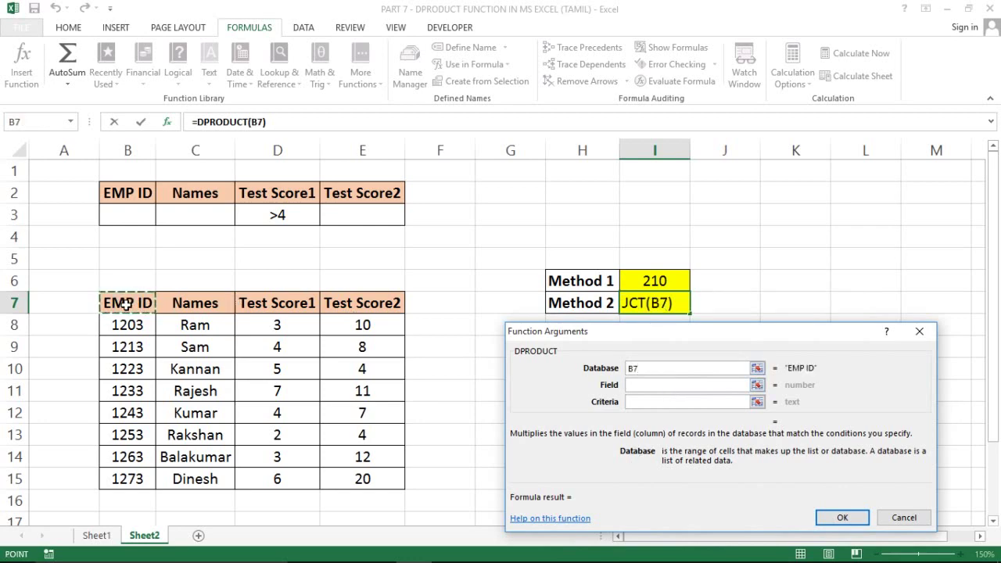
{"action": "key", "text": "ctrl+shift+Right"}
{"action": "key", "text": "ctrl+shift+Down"}
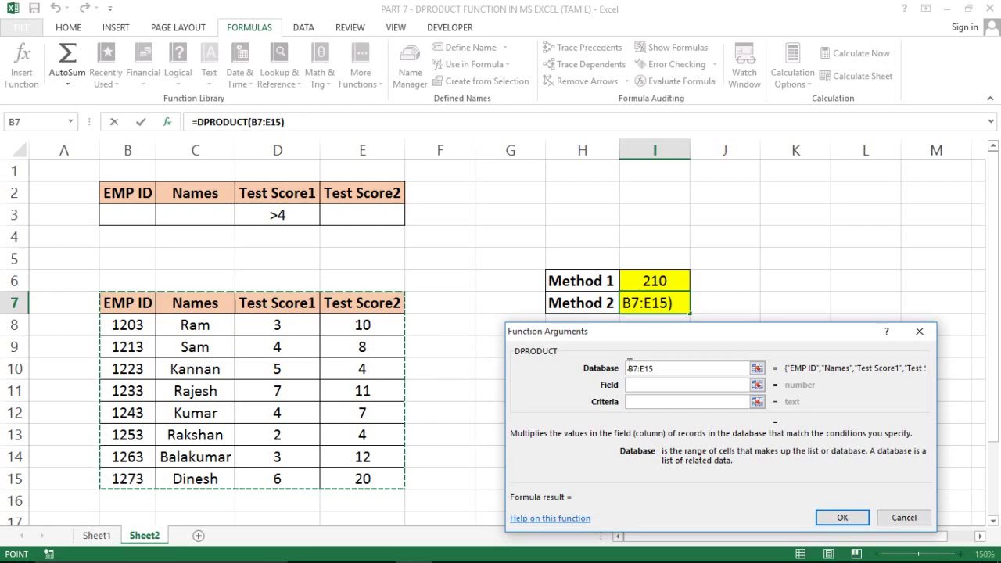
{"action": "left_click", "coordinate": [647, 384]}
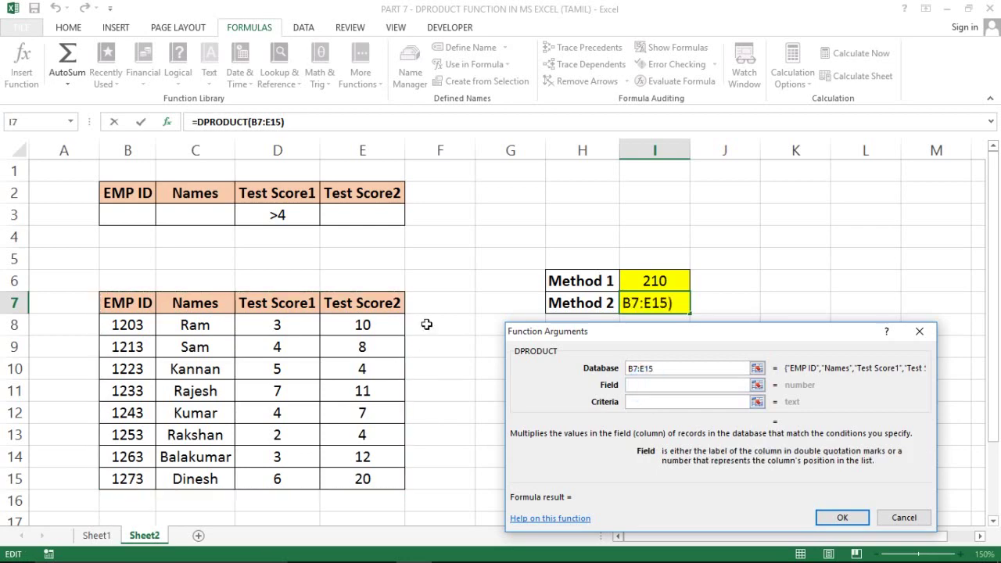
{"action": "left_click", "coordinate": [314, 306]}
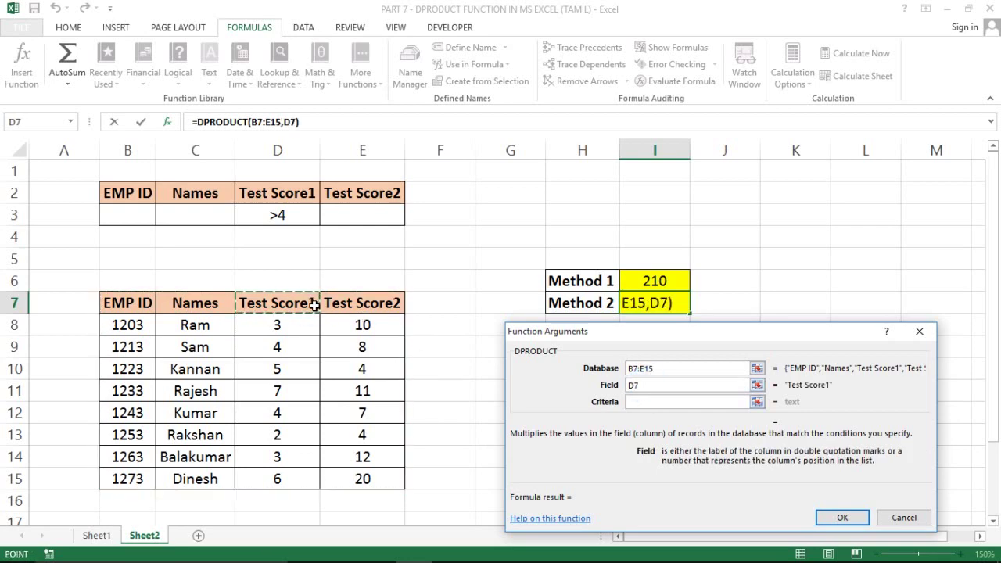
{"action": "left_click", "coordinate": [631, 401]}
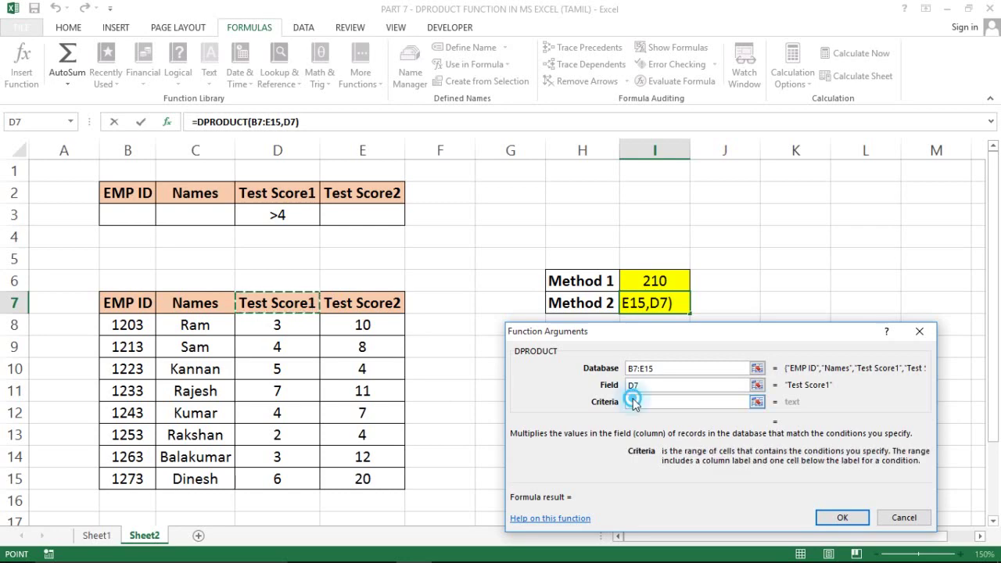
{"action": "left_click_drag", "start_coordinate": [146, 191], "coordinate": [362, 214]}
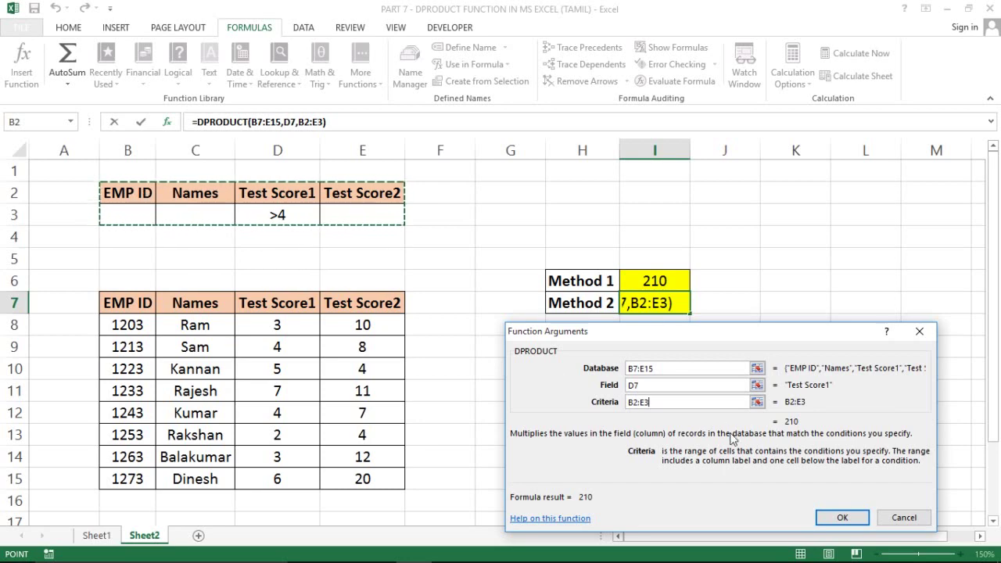
{"action": "left_click", "coordinate": [826, 518]}
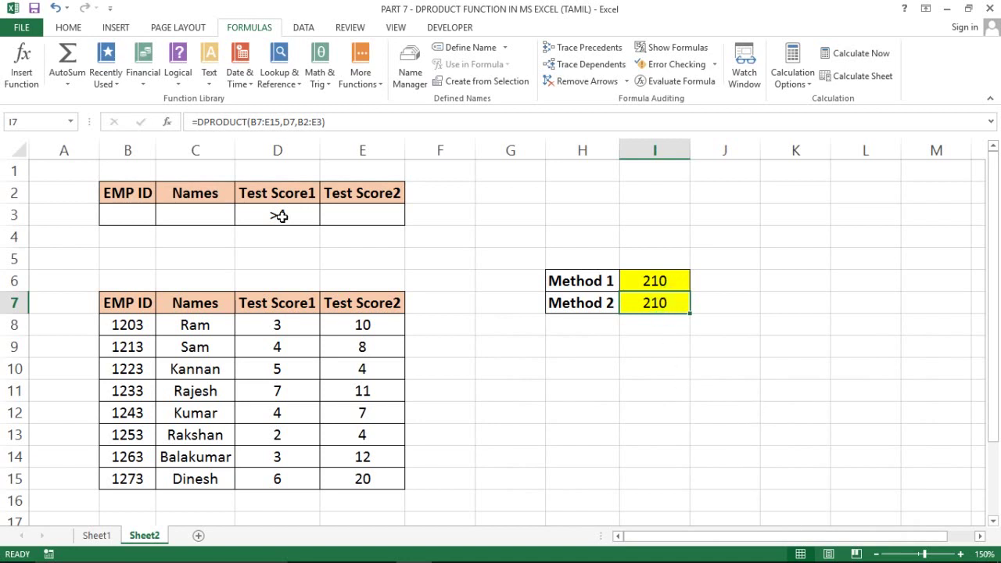
Step: Set the Test Score1 criterion in D3 to >5
{"action": "left_click", "coordinate": [278, 216]}
{"action": "type", "text": ">"}
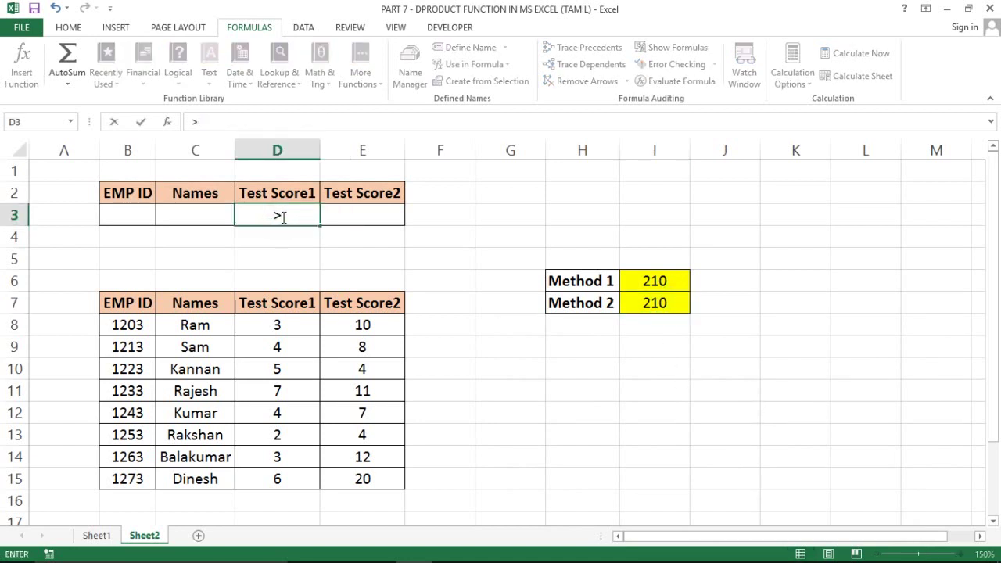
{"action": "type", "text": "5"}
{"action": "key", "text": "Return"}
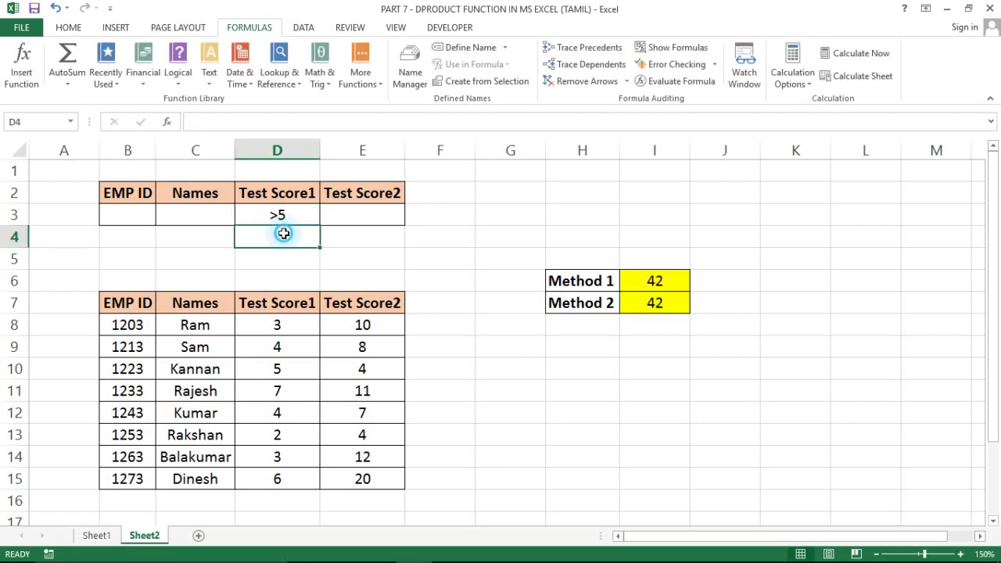
{"action": "left_click", "coordinate": [300, 217]}
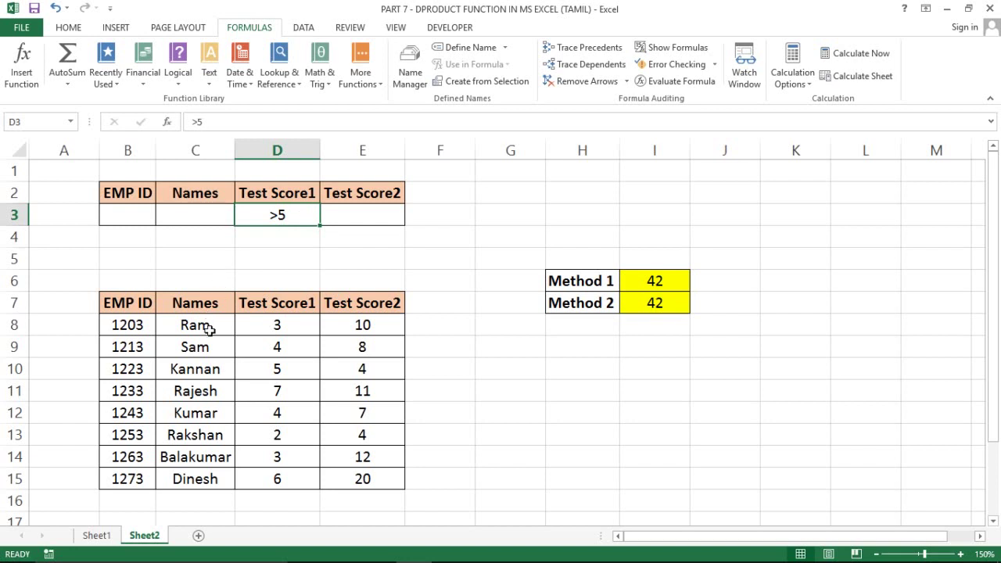
{"action": "left_click", "coordinate": [139, 324]}
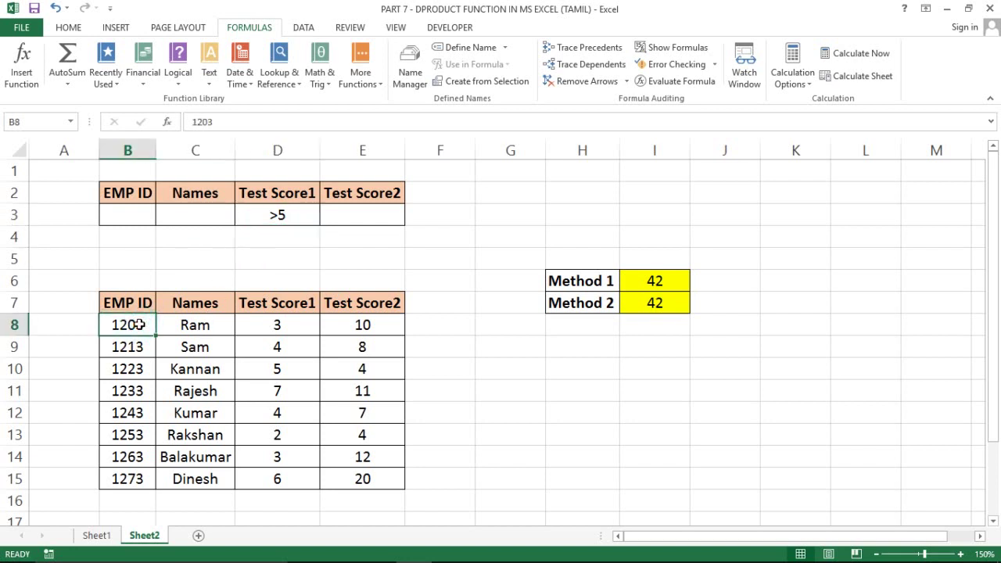
{"action": "type", "text": "12"}
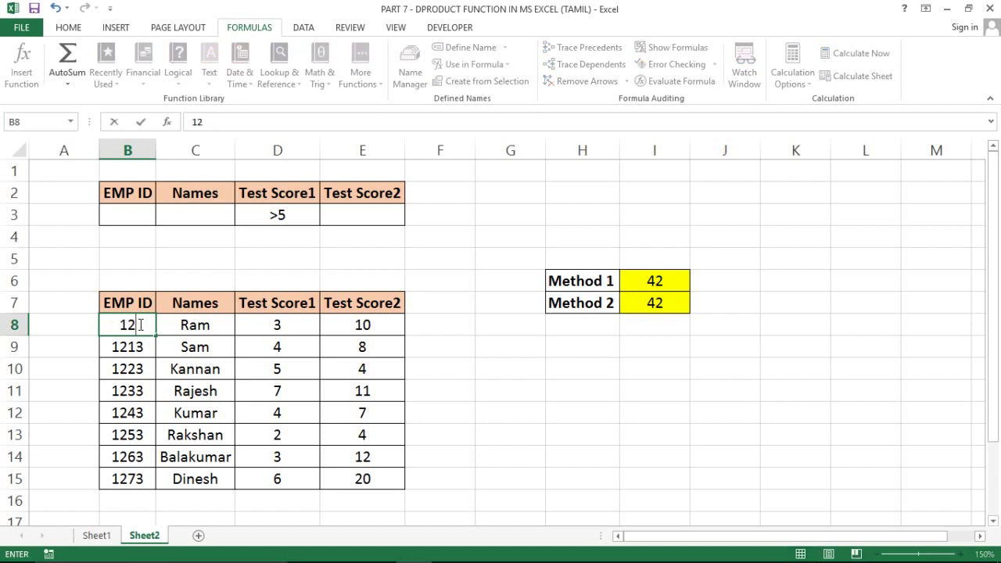
{"action": "key", "text": "Escape"}
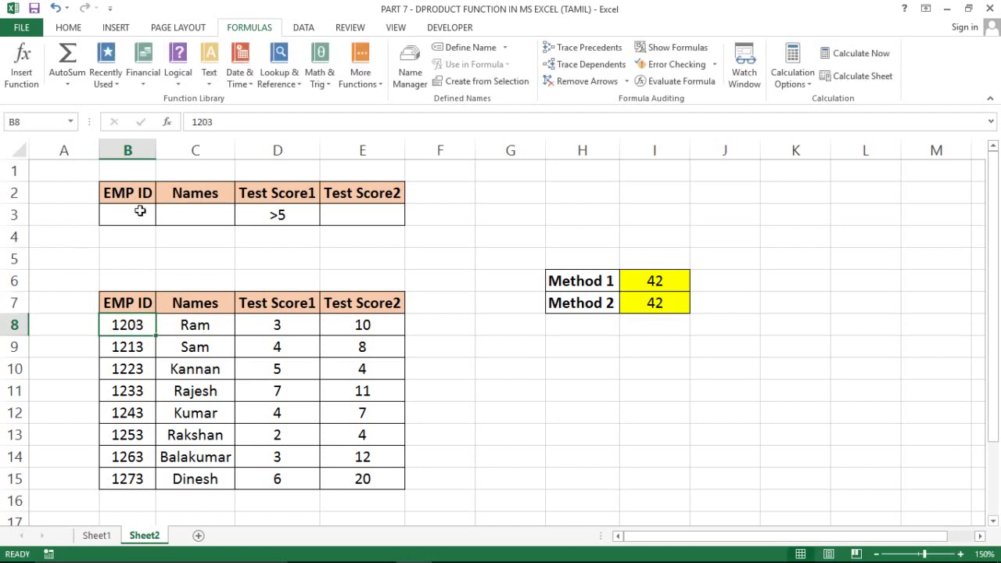
Step: Enter the first record's employee ID as the EMP ID criterion in B3
{"action": "left_click", "coordinate": [139, 209]}
{"action": "type", "text": "12"}
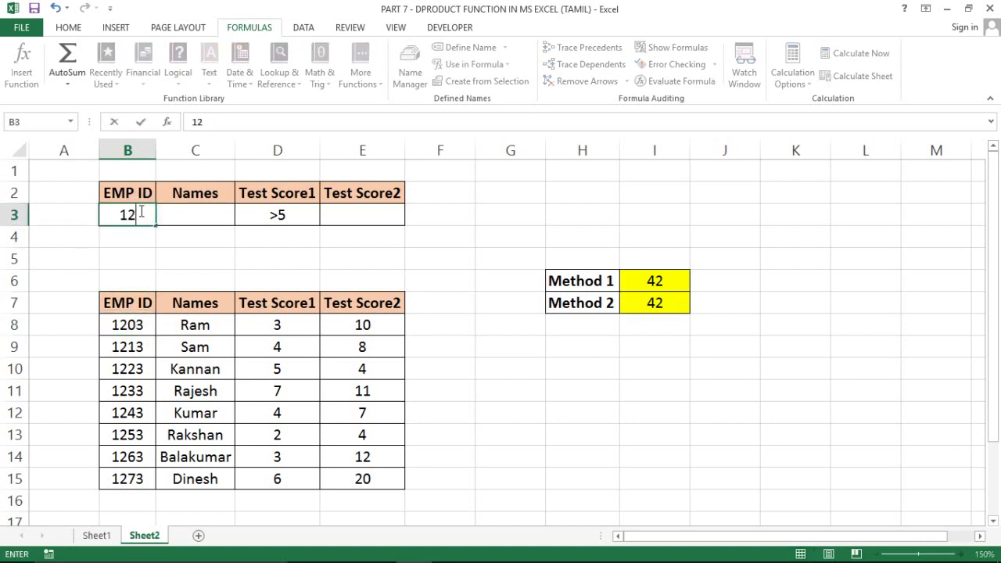
{"action": "type", "text": "03"}
{"action": "key", "text": "Return"}
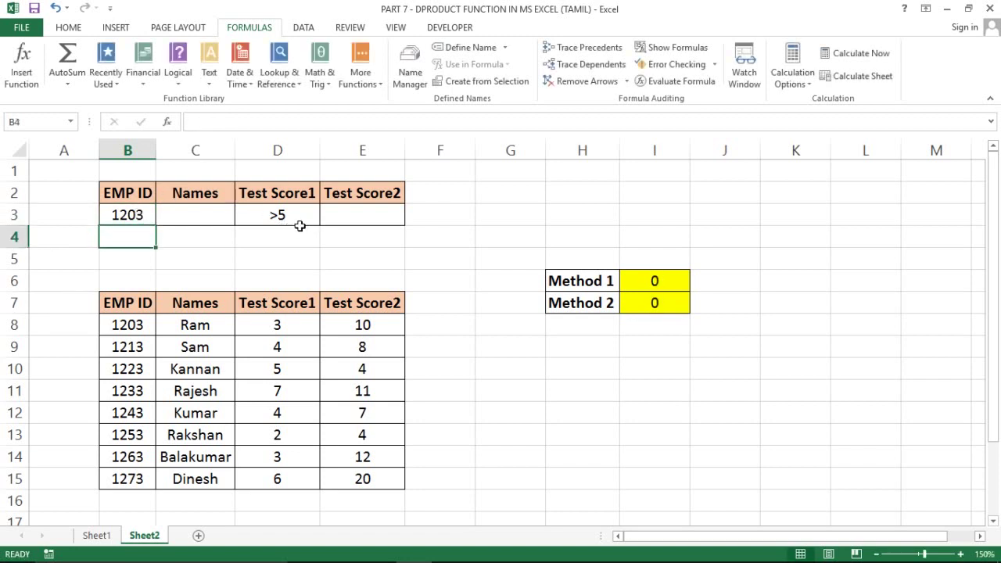
Step: Compare the first record with the criteria and change the Test Score1 criterion in D3 to <5
{"action": "left_click", "coordinate": [125, 322]}
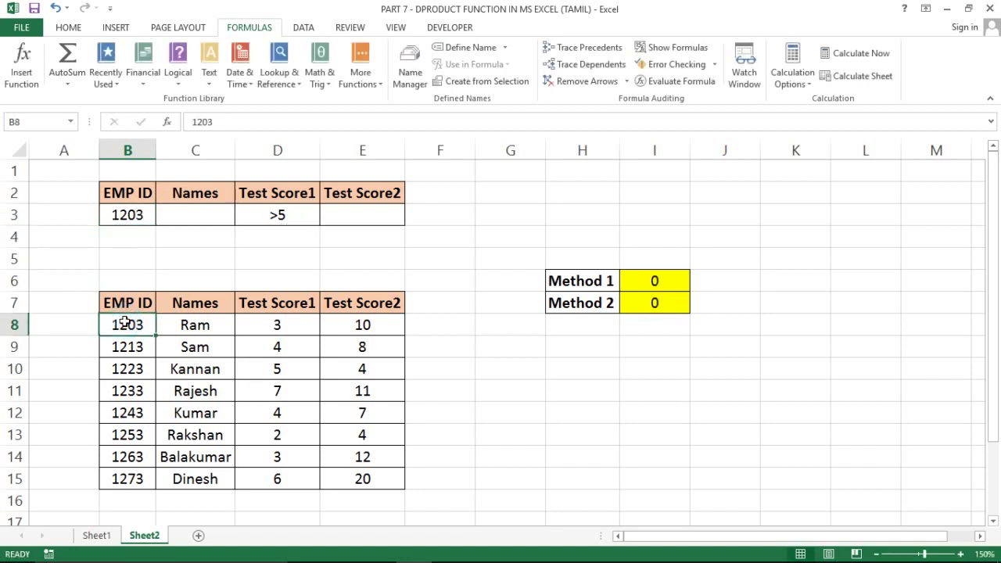
{"action": "left_click", "coordinate": [296, 217]}
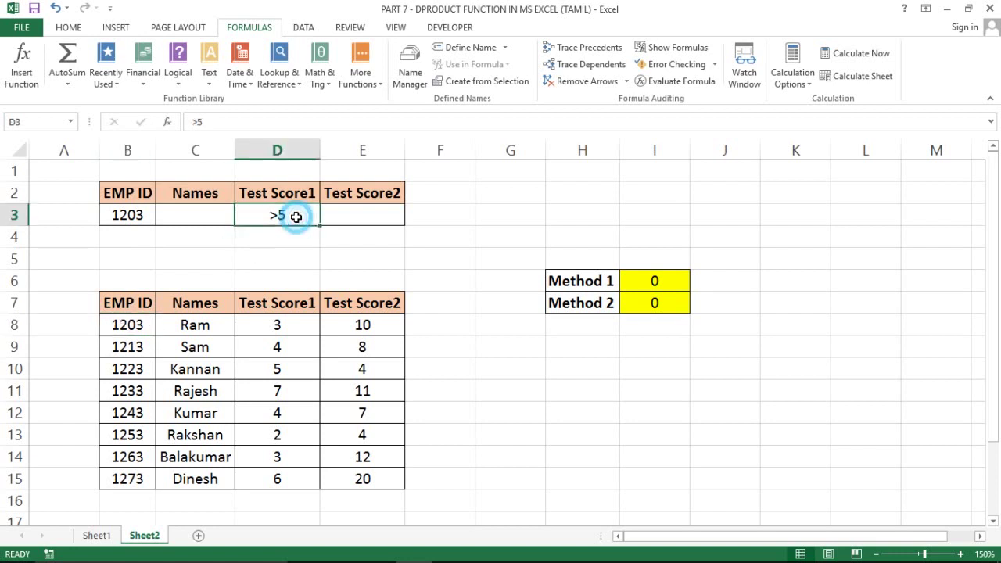
{"action": "left_click", "coordinate": [273, 324]}
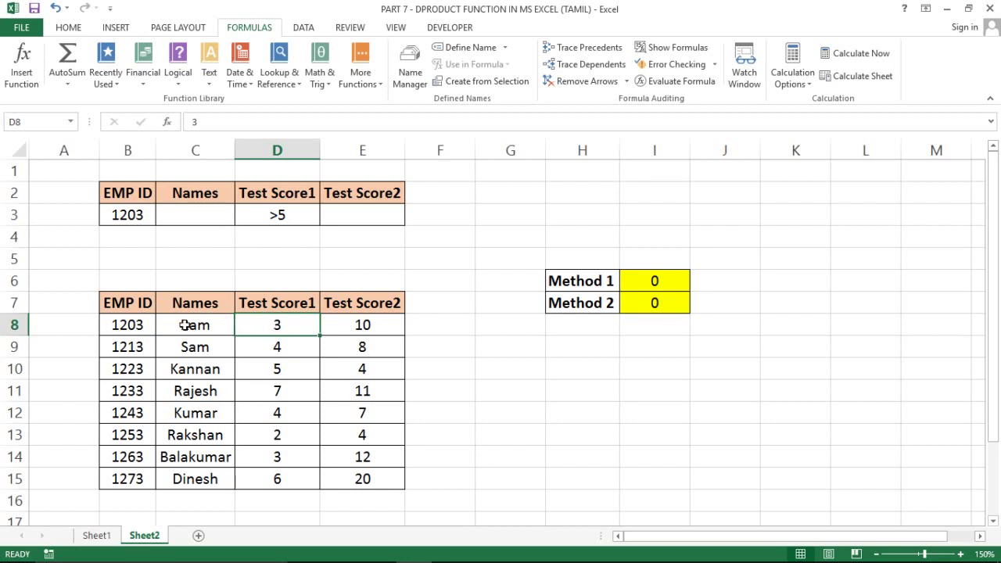
{"action": "left_click_drag", "start_coordinate": [187, 323], "coordinate": [283, 232]}
{"action": "left_click", "coordinate": [281, 216]}
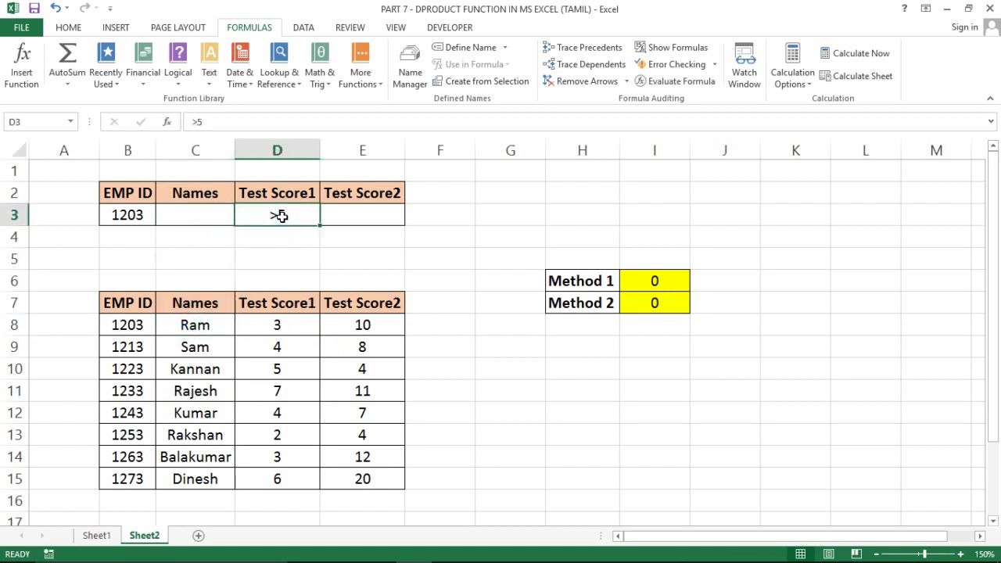
{"action": "double_click", "coordinate": [280, 215]}
{"action": "key", "text": "BackSpace"}
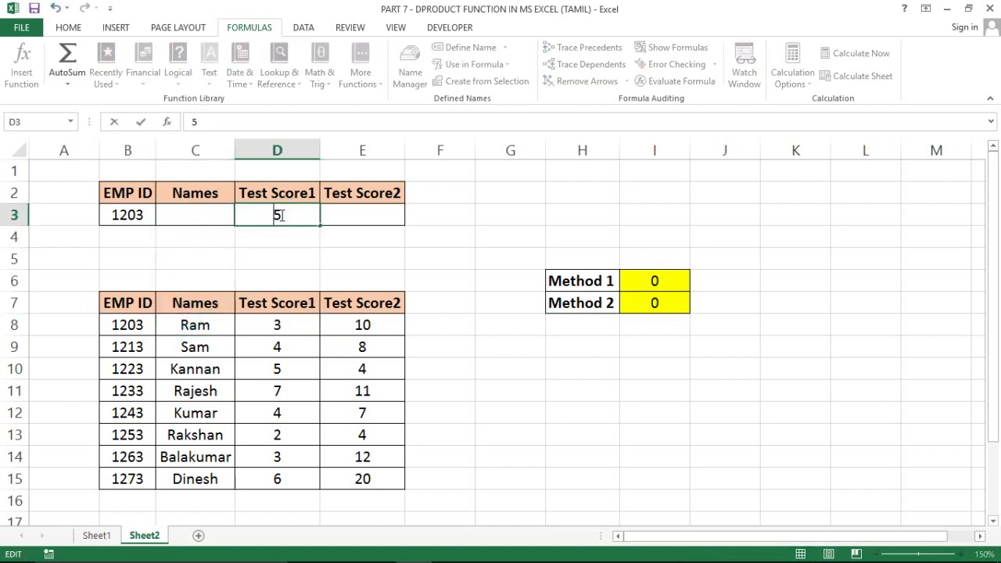
{"action": "type", "text": "<"}
{"action": "key", "text": "Return"}
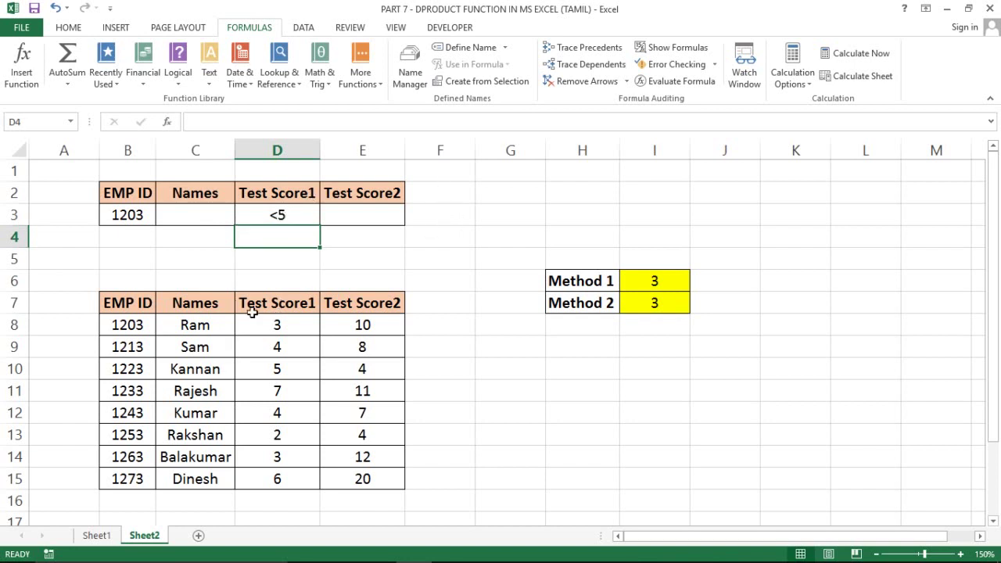
Step: Examine the first record in B8:D8 against the EMP ID and Test Score1 criteria
{"action": "left_click", "coordinate": [144, 329]}
{"action": "key", "text": "shift+Right"}
{"action": "key", "text": "shift+Right"}
{"action": "key", "text": "shift+Right"}
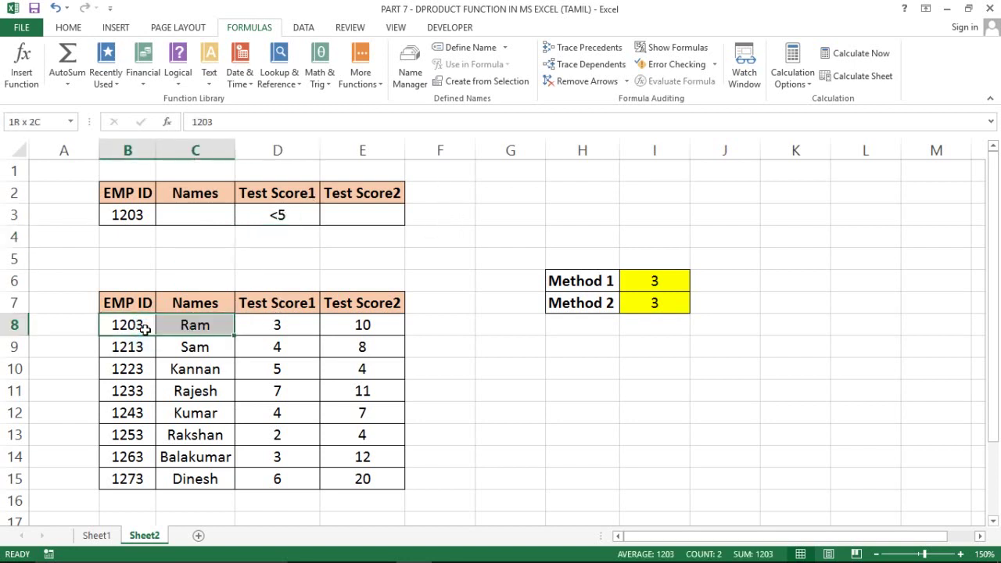
{"action": "key", "text": "shift+Left"}
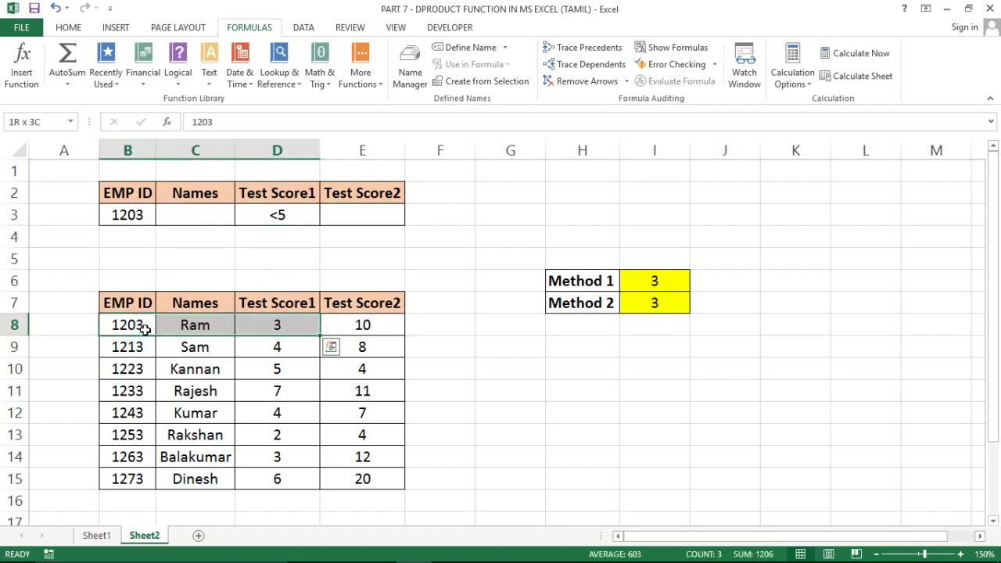
{"action": "key", "text": "shift+Left"}
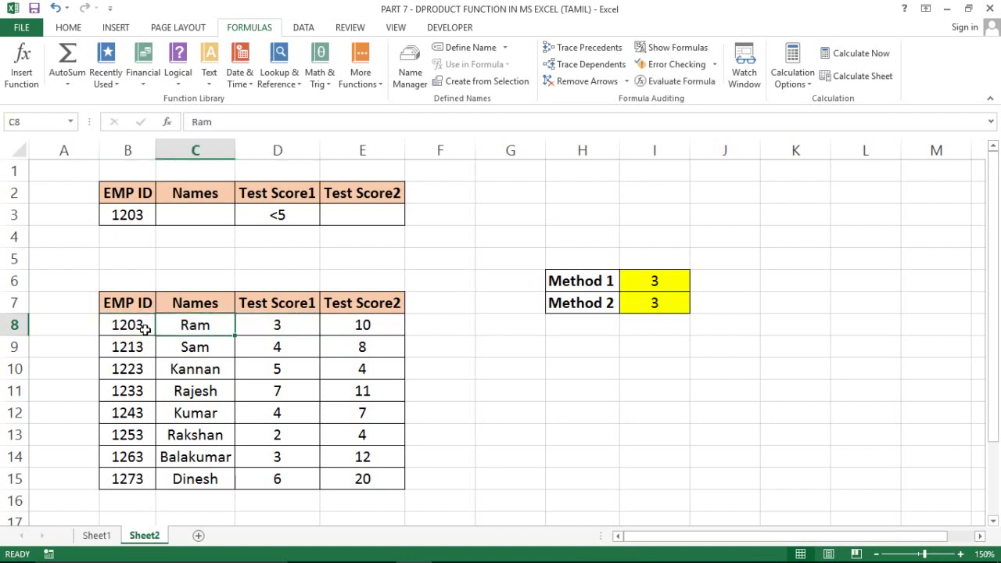
{"action": "key", "text": "shift+Left"}
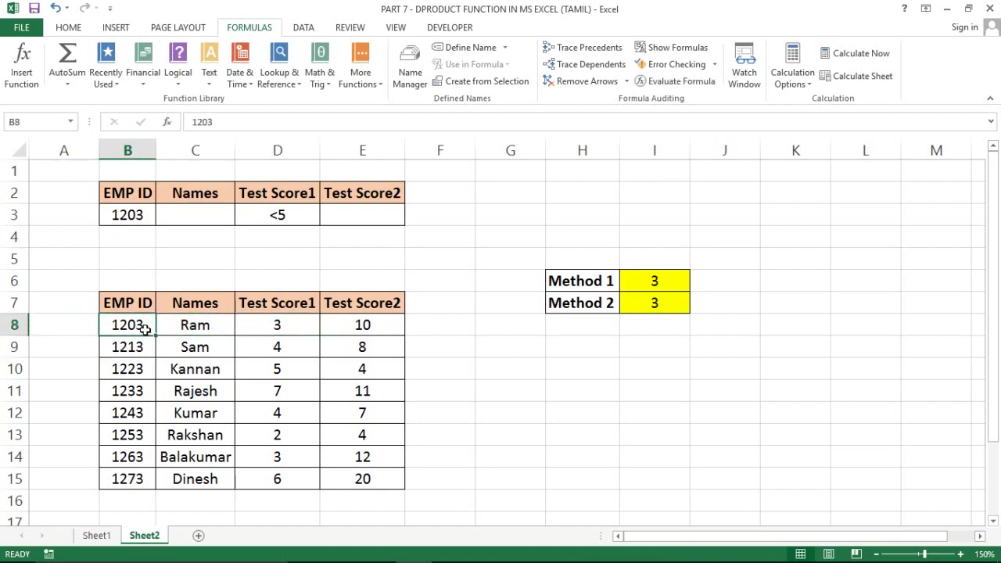
Step: Copy the employee ID from B8 into B9 so the first two records share it
{"action": "key", "text": "ctrl+c"}
{"action": "key", "text": "Down"}
{"action": "key", "text": "Down"}
{"action": "key", "text": "Up"}
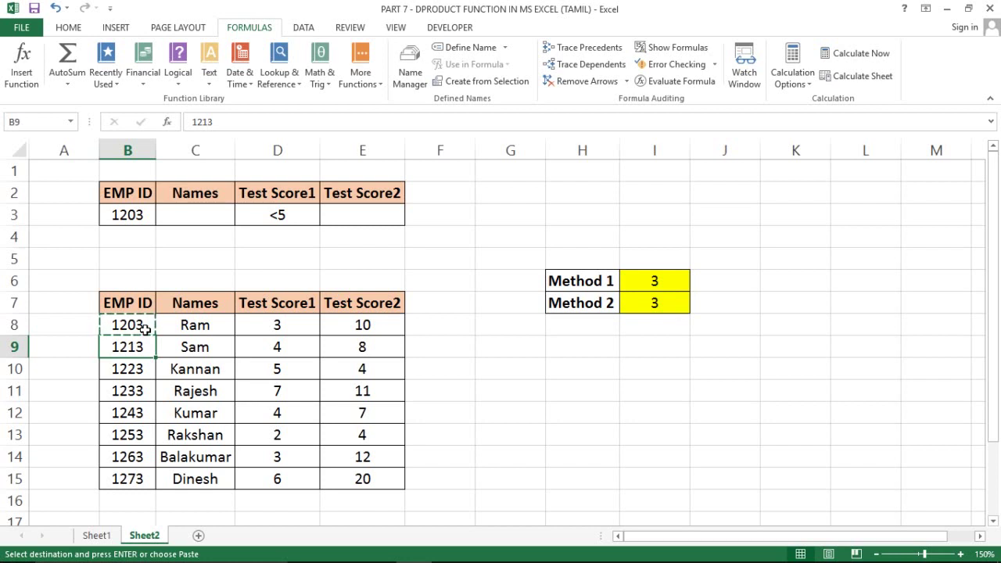
{"action": "key", "text": "ctrl+v"}
Step: Examine the employee IDs and Test Score1 values in rows 8 and 9 that DPRODUCT multiplies
{"action": "key", "text": "Right"}
{"action": "key", "text": "Left"}
{"action": "key", "text": "Left"}
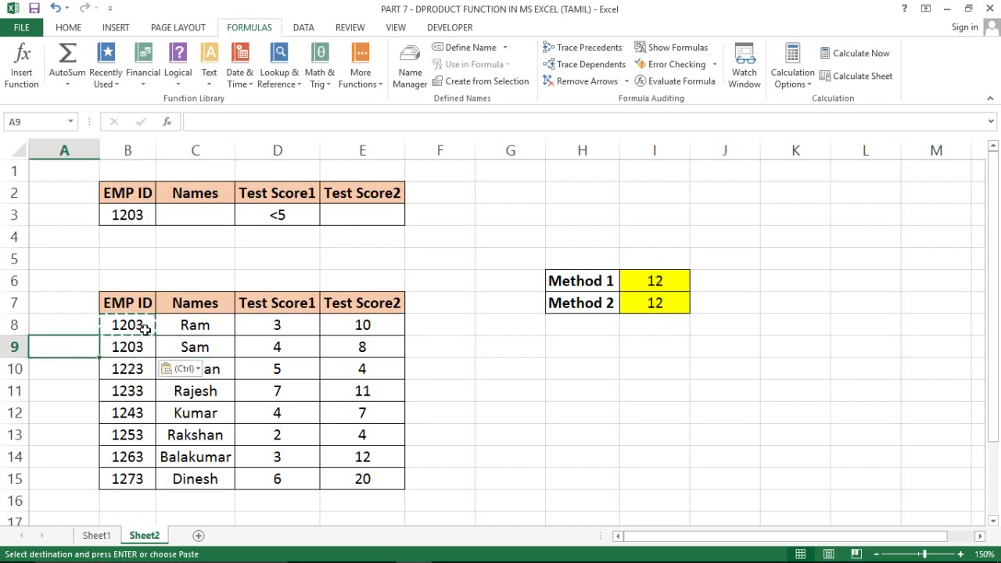
{"action": "key", "text": "Right"}
{"action": "key", "text": "Right"}
{"action": "key", "text": "Right"}
{"action": "key", "text": "Up"}
{"action": "key", "text": "shift+Down"}
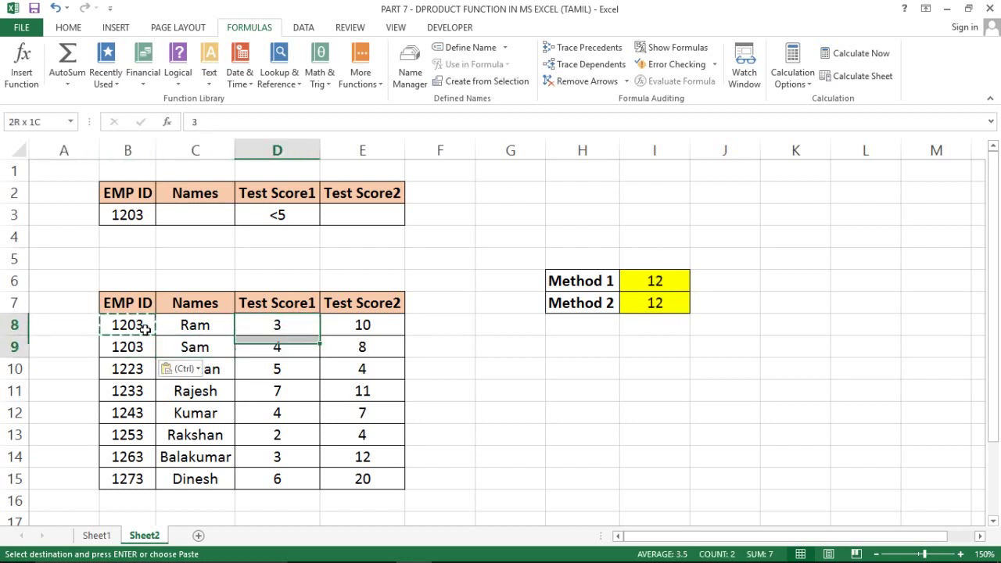
{"action": "key", "text": "shift+Up"}
{"action": "key", "text": "Left"}
{"action": "key", "text": "Right"}
{"action": "key", "text": "Right"}
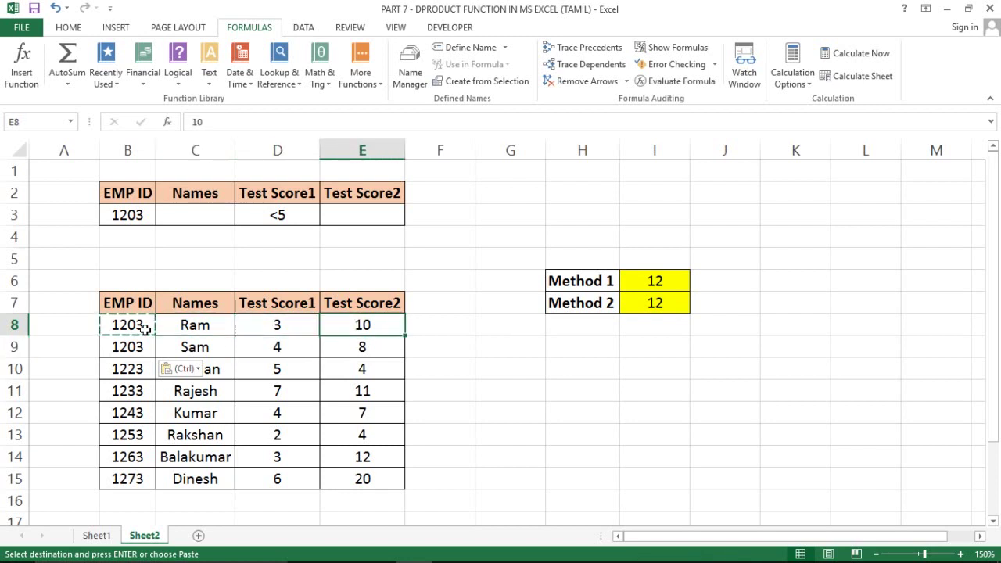
{"action": "key", "text": "Left"}
{"action": "key", "text": "Left"}
{"action": "key", "text": "Down"}
{"action": "key", "text": "Left"}
{"action": "key", "text": "Right"}
{"action": "key", "text": "Left"}
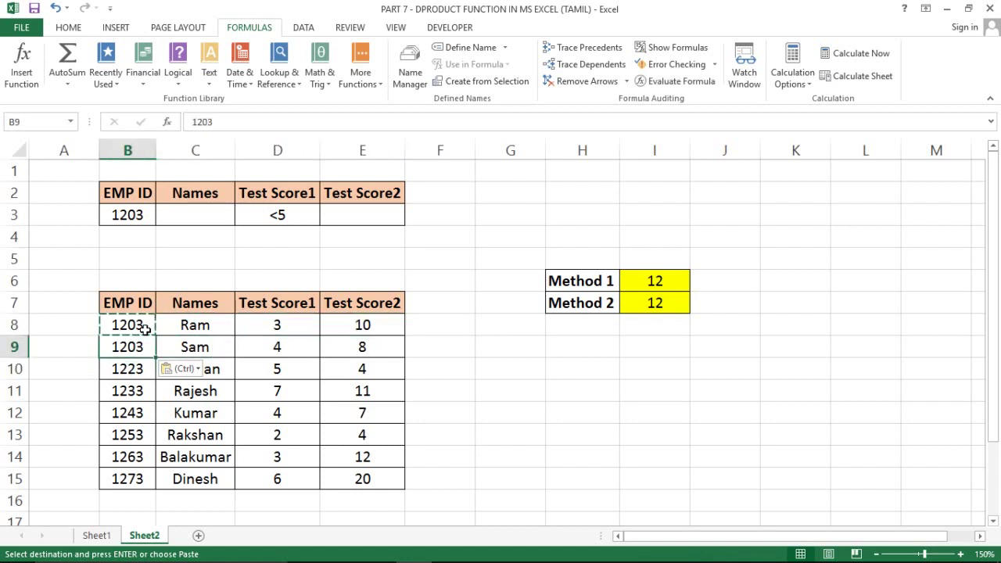
Step: Copy the employee ID from B9 into B13 so the row 13 record shares it
{"action": "key", "text": "Down"}
{"action": "key", "text": "Down"}
{"action": "key", "text": "Down"}
{"action": "key", "text": "Down"}
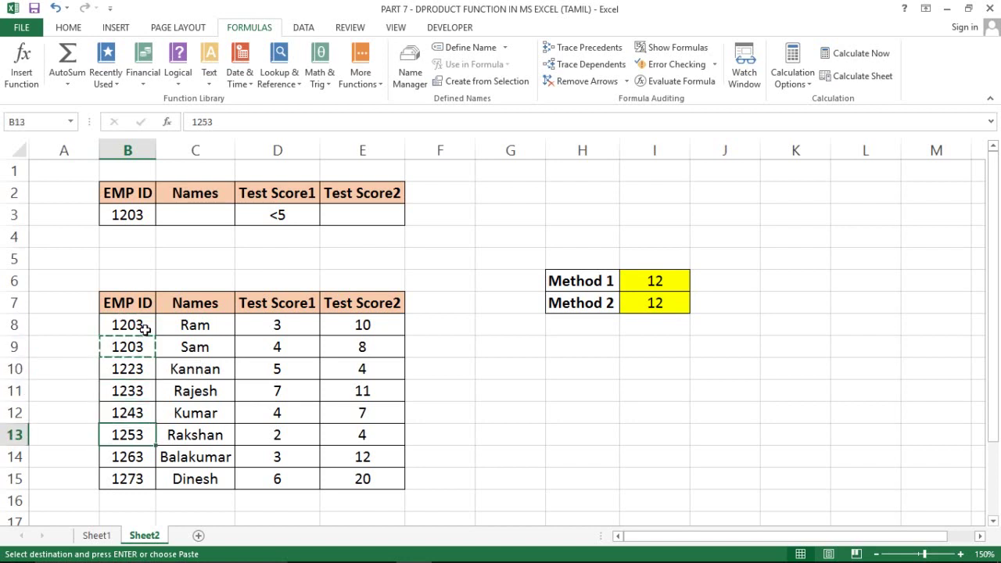
{"action": "key", "text": "ctrl+v"}
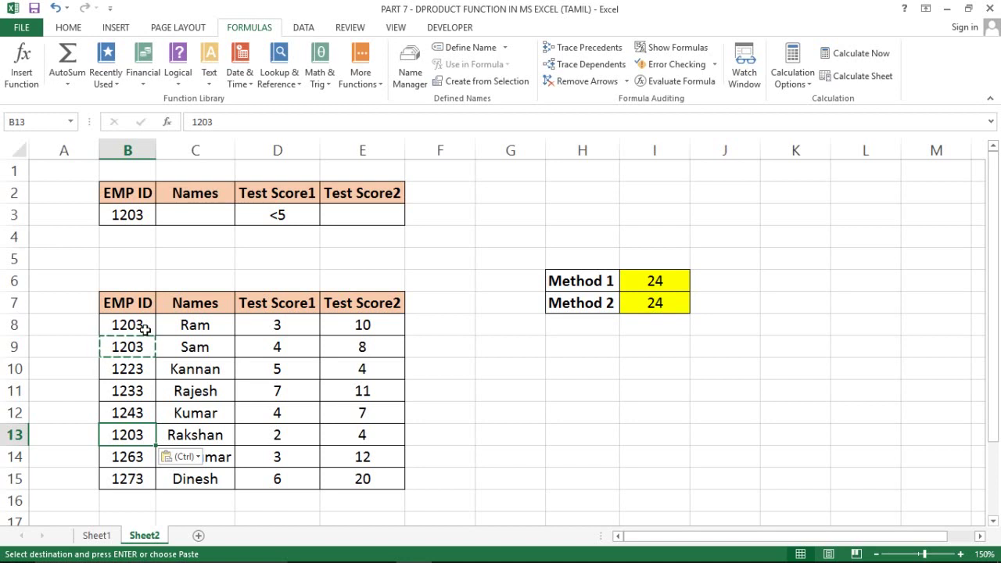
Step: Examine the Test Score1 value in D13 for the record that now shares the criteria's employee ID
{"action": "key", "text": "Right"}
{"action": "key", "text": "Right"}
{"action": "key", "text": "Right"}
{"action": "key", "text": "Left"}
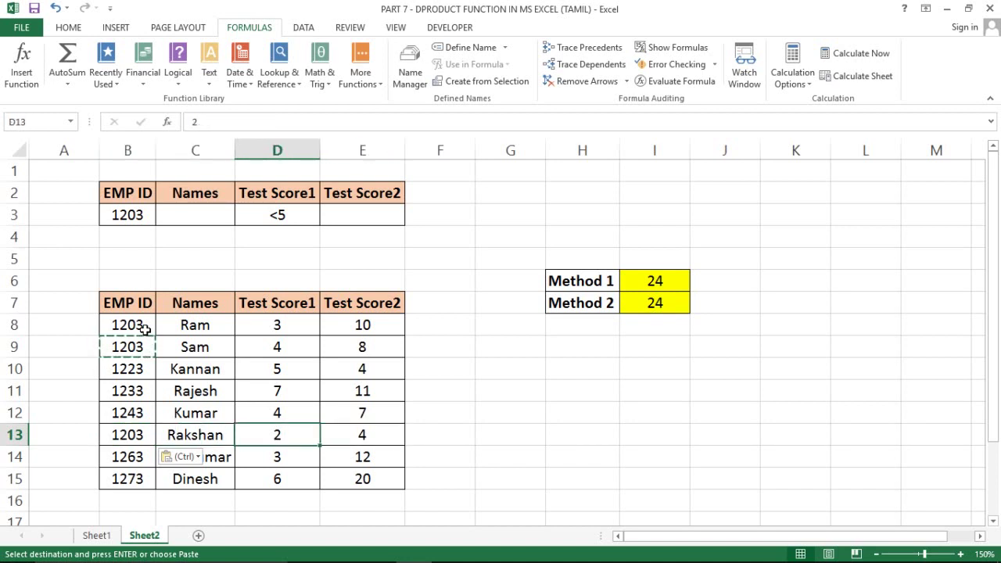
Step: Examine the DPRODUCT formula and both method results in I6:I7, and clear the pending copy selection
{"action": "key", "text": "Right"}
{"action": "key", "text": "Right"}
{"action": "key", "text": "Right"}
{"action": "key", "text": "Right"}
{"action": "key", "text": "Right"}
{"action": "key", "text": "Right"}
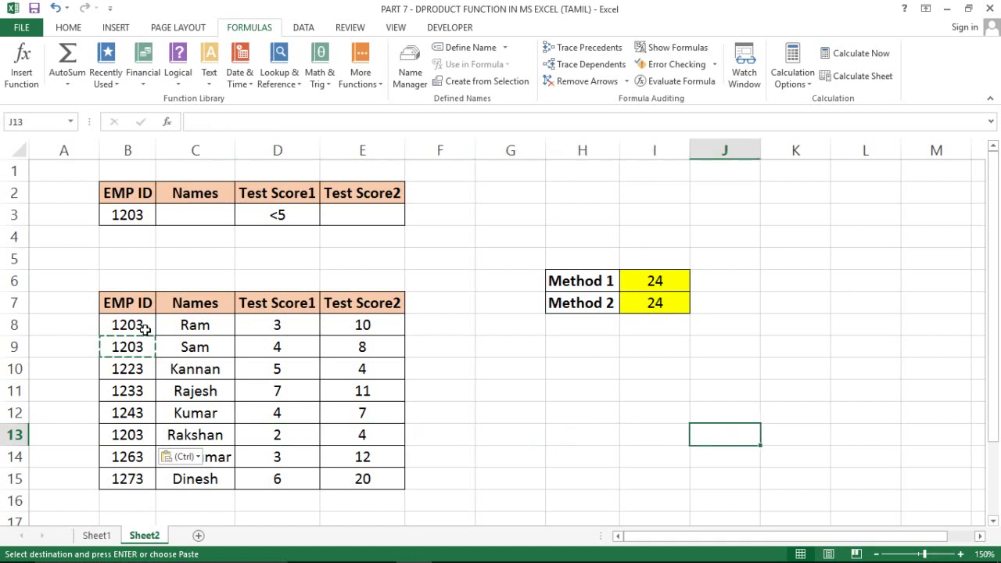
{"action": "key", "text": "ctrl+Up"}
{"action": "key", "text": "Left"}
{"action": "key", "text": "Down"}
{"action": "key", "text": "Down"}
{"action": "key", "text": "Down"}
{"action": "key", "text": "Down"}
{"action": "key", "text": "Down"}
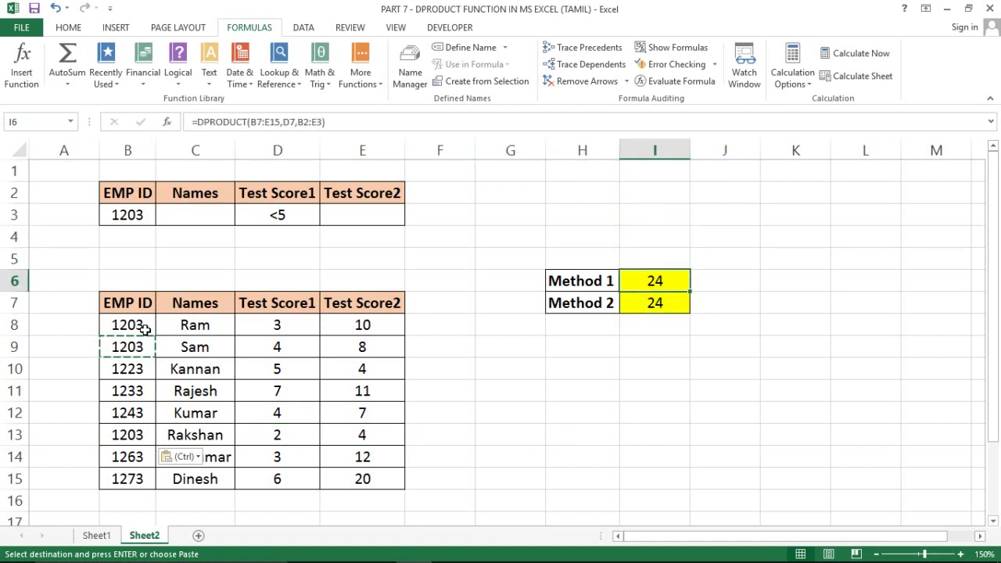
{"action": "key", "text": "shift+Down"}
{"action": "key", "text": "Escape"}
{"action": "key", "text": "Right"}
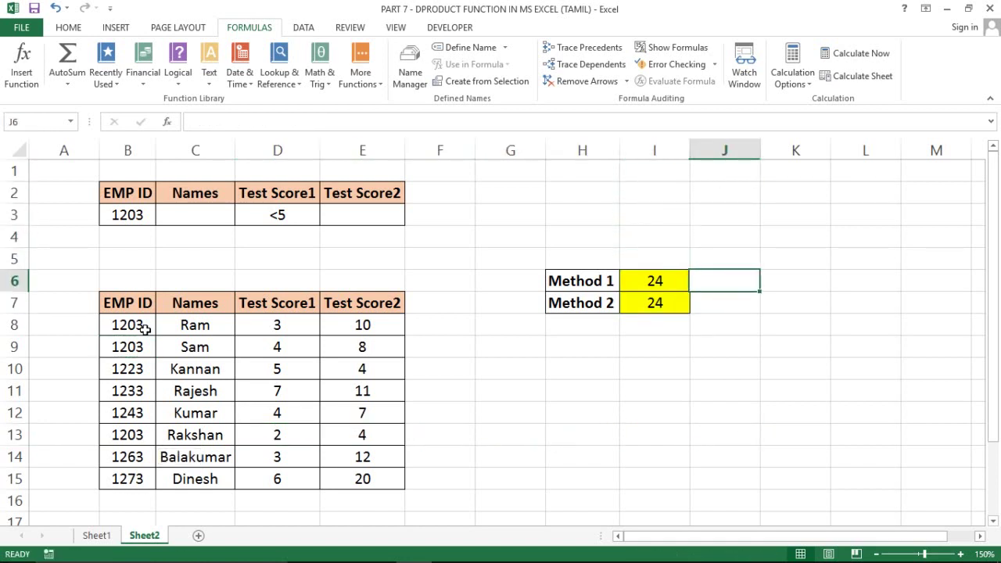
{"action": "key", "text": "Left"}
{"action": "key", "text": "Left"}
{"action": "key", "text": "Left"}
{"action": "key", "text": "Left"}
{"action": "key", "text": "Right"}
{"action": "key", "text": "Right"}
{"action": "key", "text": "Left"}
{"action": "key", "text": "Left"}
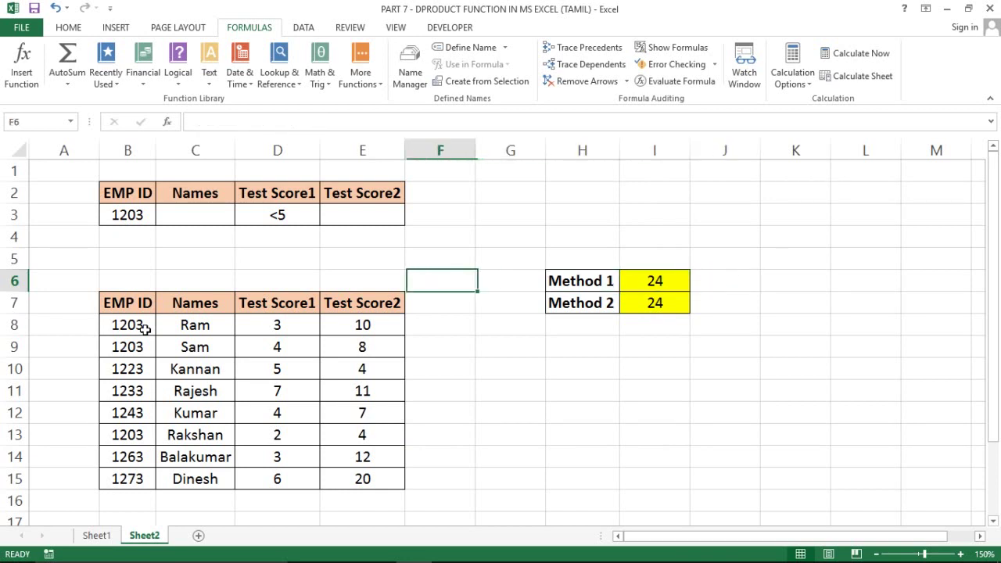
Step: Review the criteria range B2:E3, including its headers and the EMP ID and Test Score1 conditions
{"action": "key", "text": "Left"}
{"action": "key", "text": "Left"}
{"action": "key", "text": "Left"}
{"action": "key", "text": "Left"}
{"action": "key", "text": "Down"}
{"action": "key", "text": "Down"}
{"action": "key", "text": "Up"}
{"action": "key", "text": "Up"}
{"action": "key", "text": "Up"}
{"action": "key", "text": "Up"}
{"action": "key", "text": "Up"}
{"action": "key", "text": "Up"}
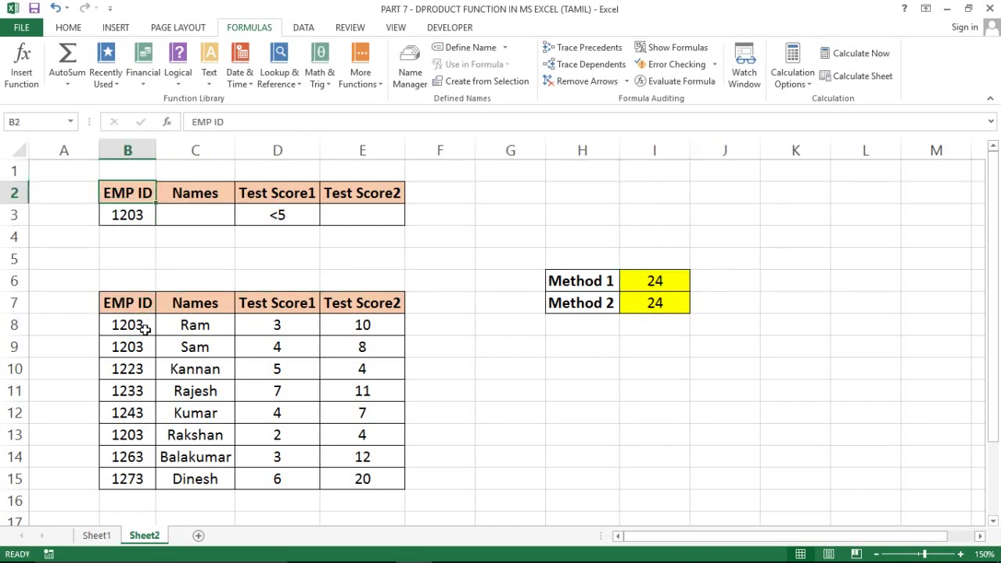
{"action": "key", "text": "shift+Right"}
{"action": "key", "text": "shift+Right"}
{"action": "key", "text": "shift+Right"}
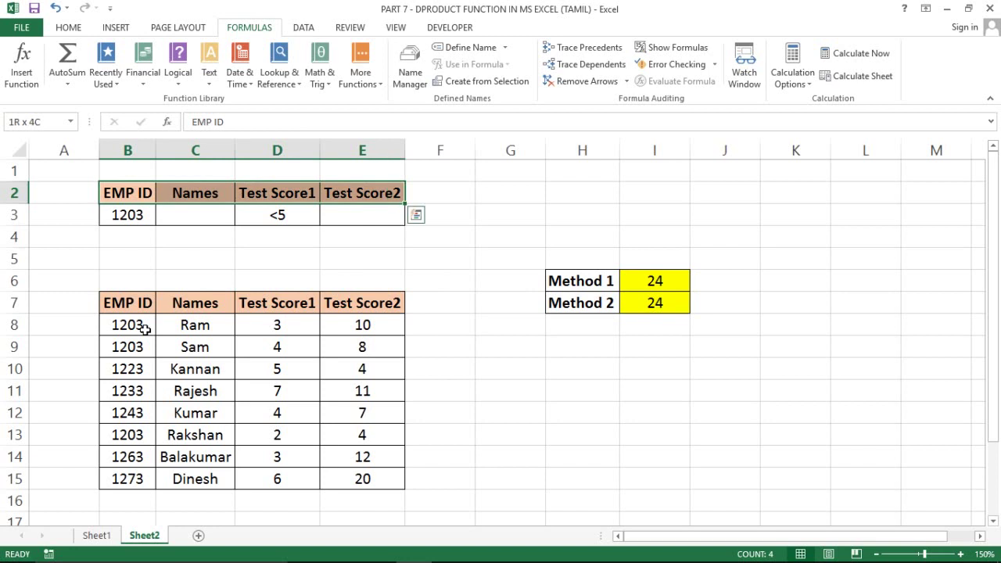
{"action": "key", "text": "shift+Down"}
{"action": "key", "text": "shift+Down"}
{"action": "key", "text": "Down"}
{"action": "key", "text": "Down"}
{"action": "key", "text": "Down"}
{"action": "key", "text": "ctrl+Down"}
{"action": "key", "text": "ctrl+Down"}
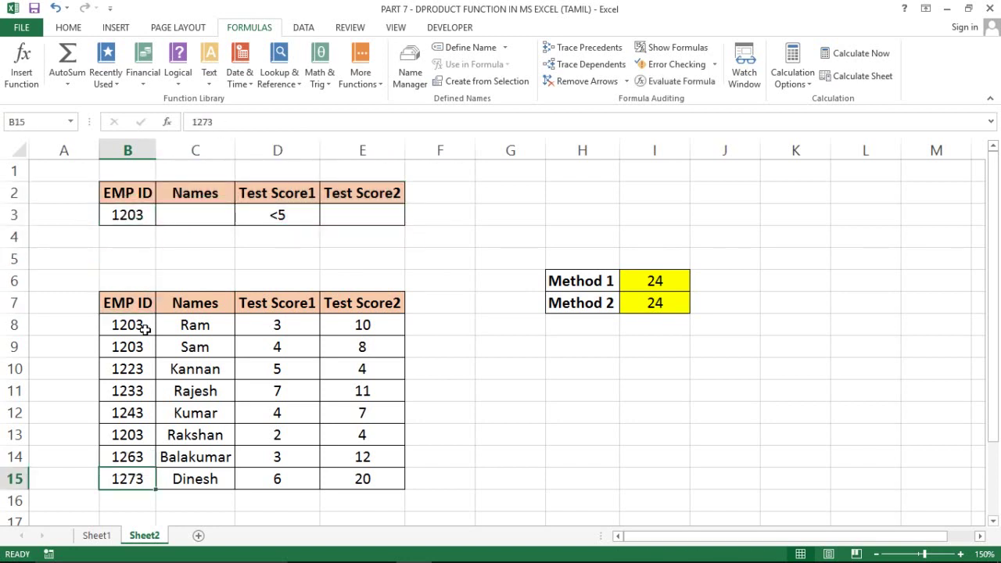
{"action": "key", "text": "ctrl+Up"}
{"action": "key", "text": "ctrl+Up"}
{"action": "key", "text": "ctrl+Up"}
{"action": "key", "text": "ctrl+Up"}
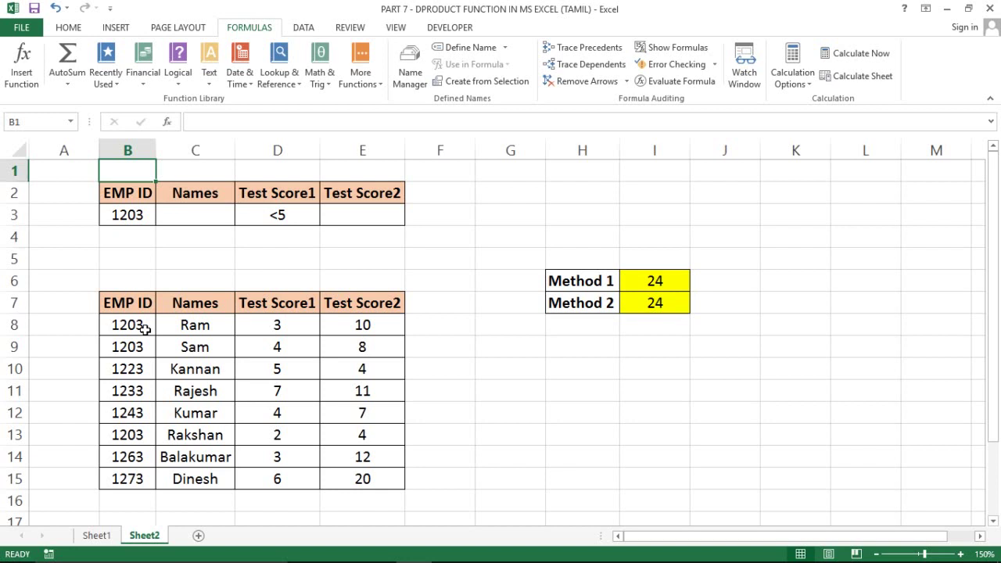
{"action": "mouse_move", "coordinate": [534, 561]}
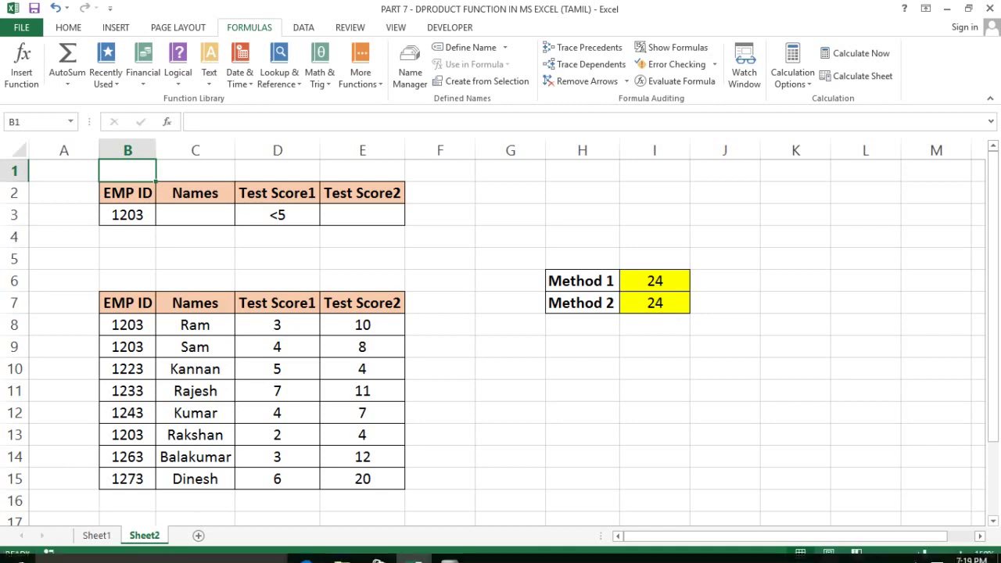